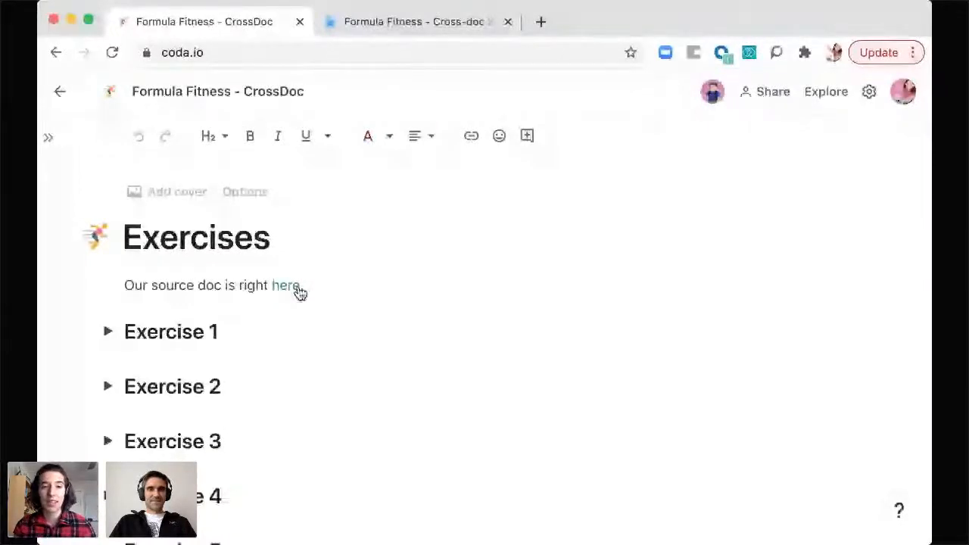
# Switch to the Cross-doc Source Doc and examine its Teams table with leaders and mottos.
pyautogui.click(390, 27)
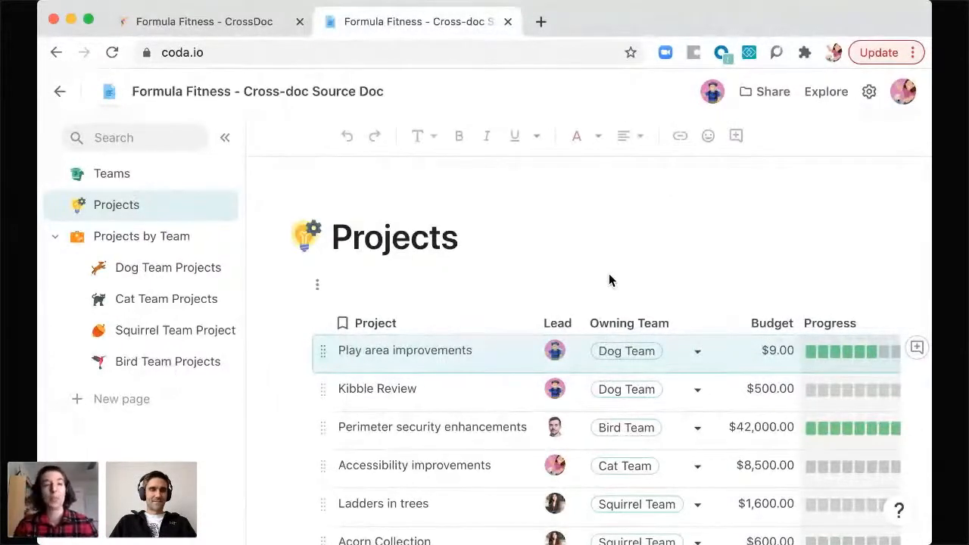
pyautogui.click(114, 174)
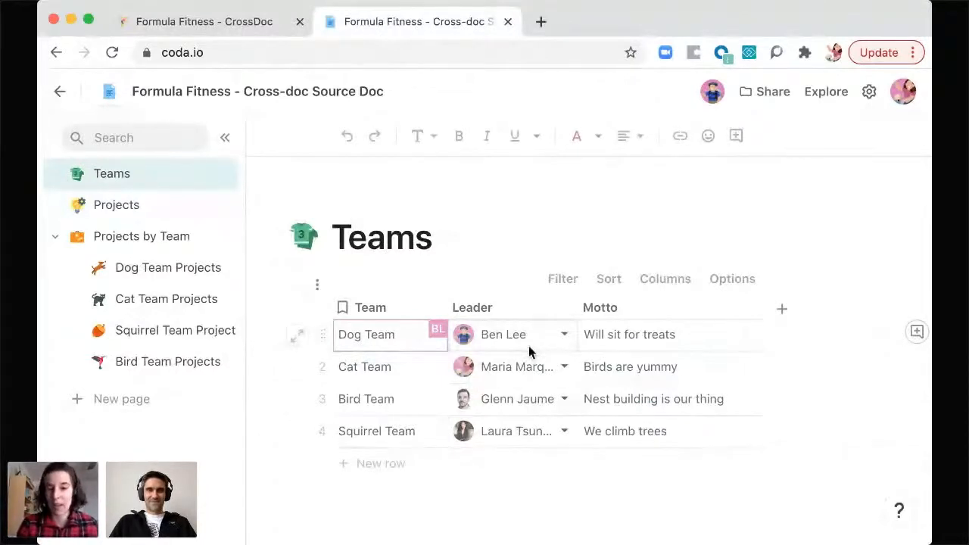
pyautogui.moveTo(539, 376)
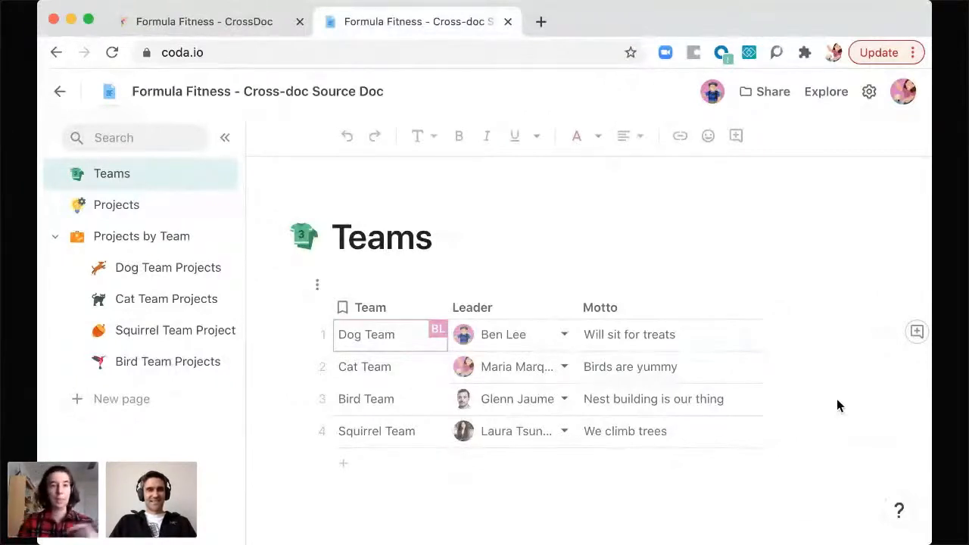
# Examine the source doc's Projects table across all its columns, including budget, progress, project balance and the budget request buttons.
pyautogui.click(154, 217)
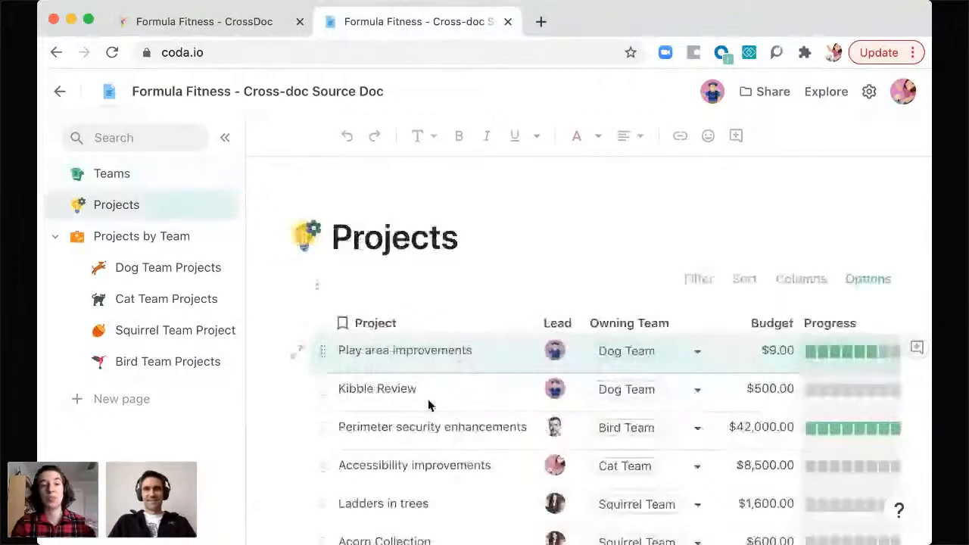
pyautogui.scroll(-3, 428, 406)
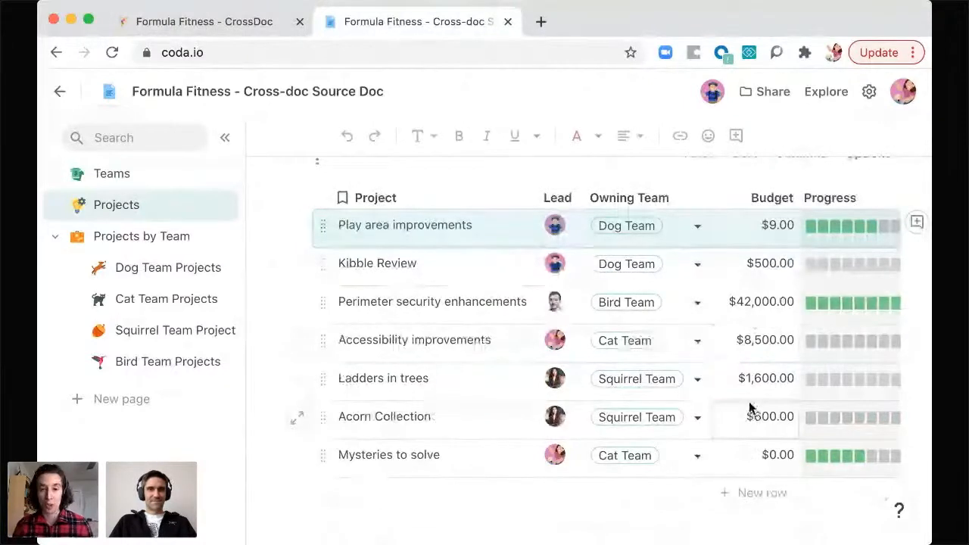
pyautogui.hscroll(1, 750, 407)
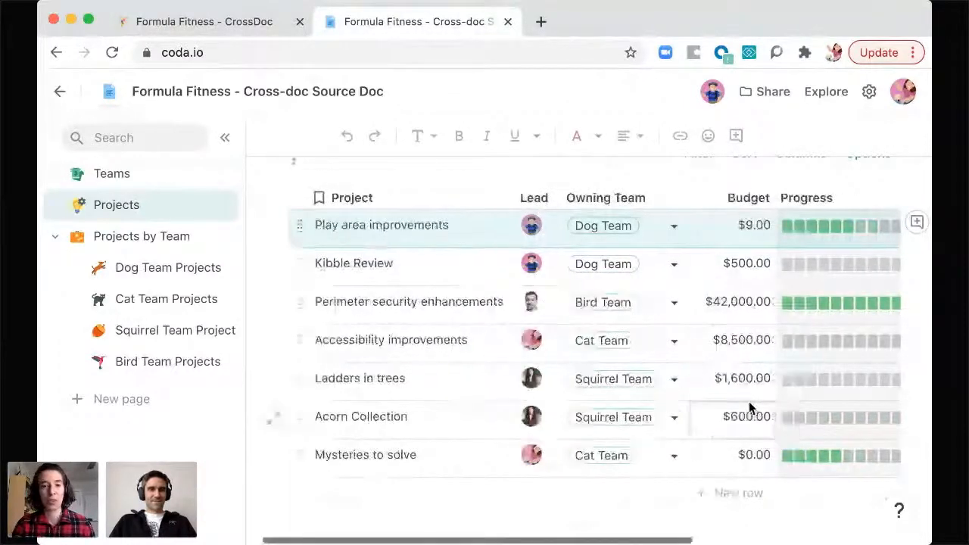
pyautogui.hscroll(5, 749, 401)
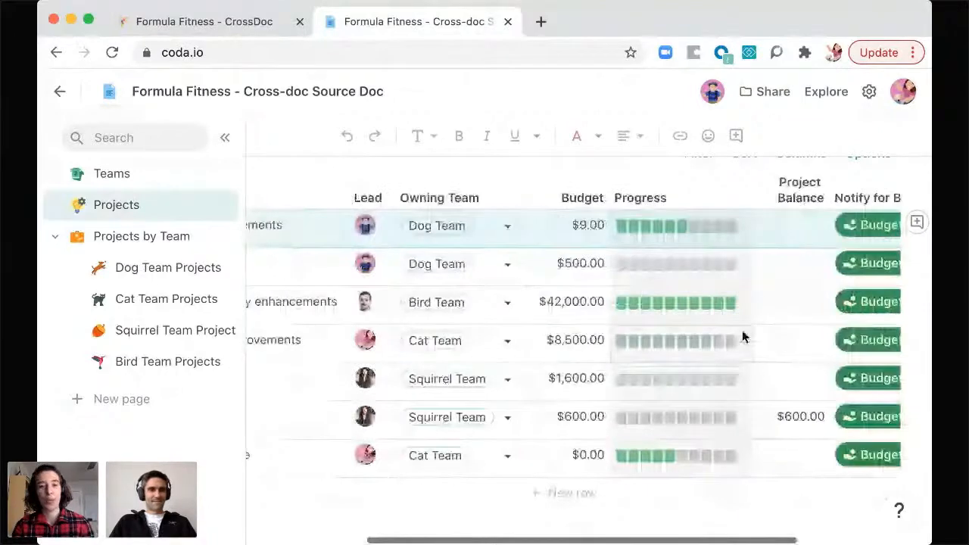
pyautogui.hscroll(4, 742, 338)
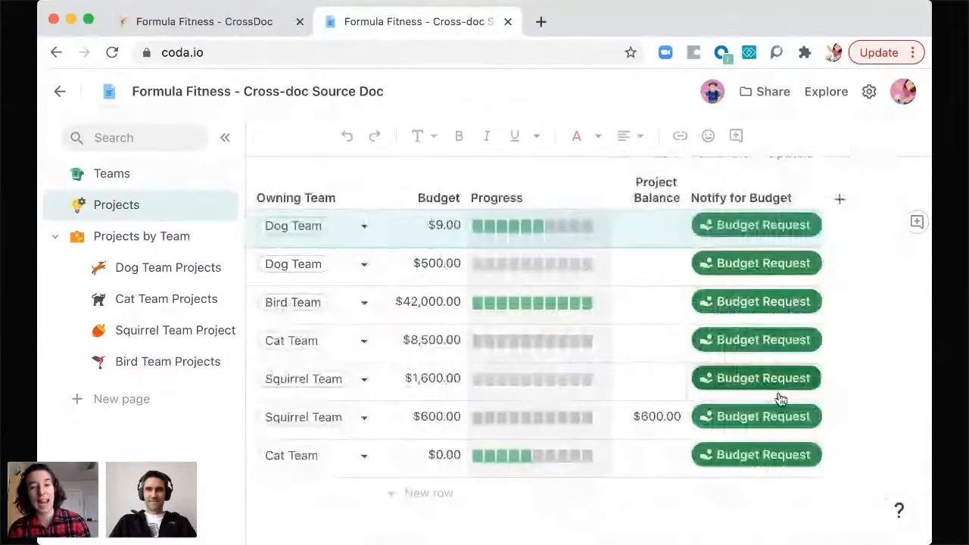
pyautogui.hscroll(-1, 611, 358)
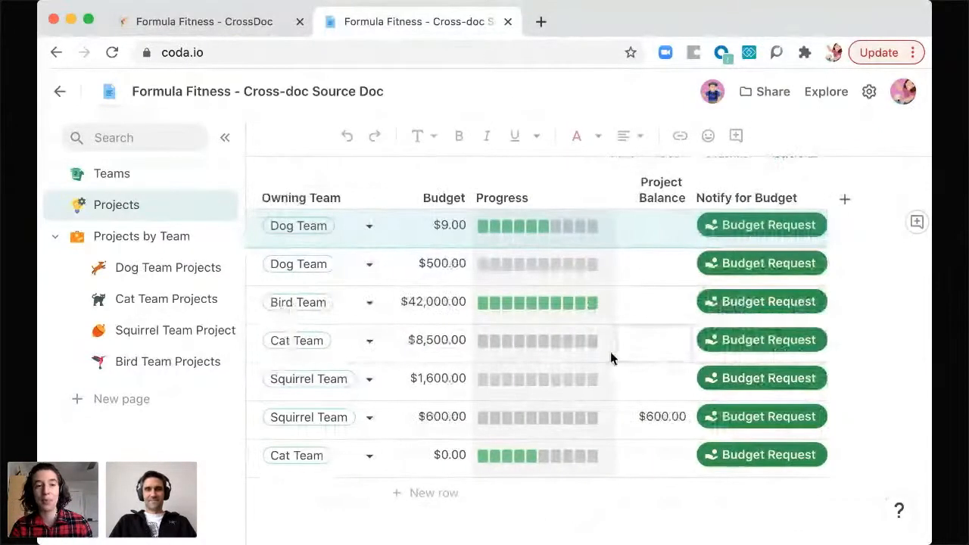
pyautogui.hscroll(-3, 612, 353)
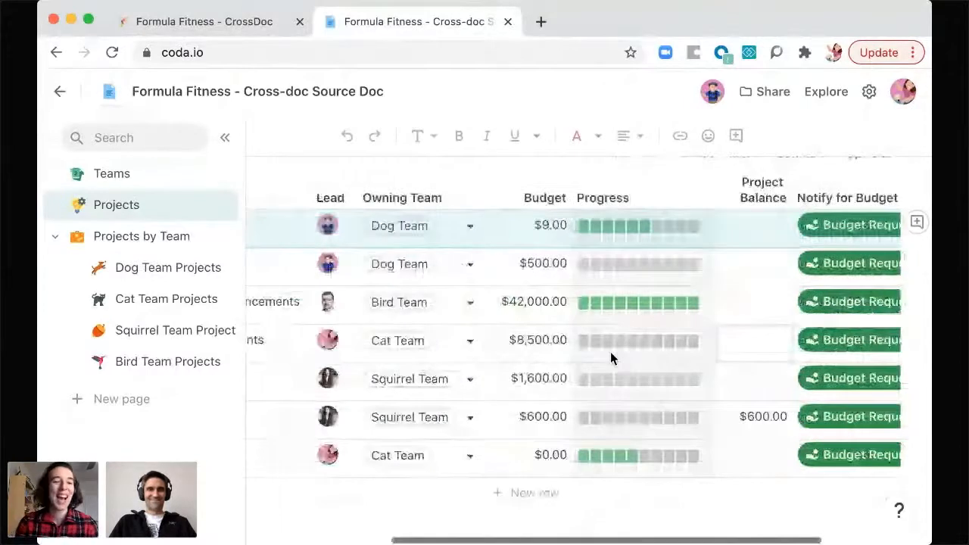
pyautogui.hscroll(-6, 611, 353)
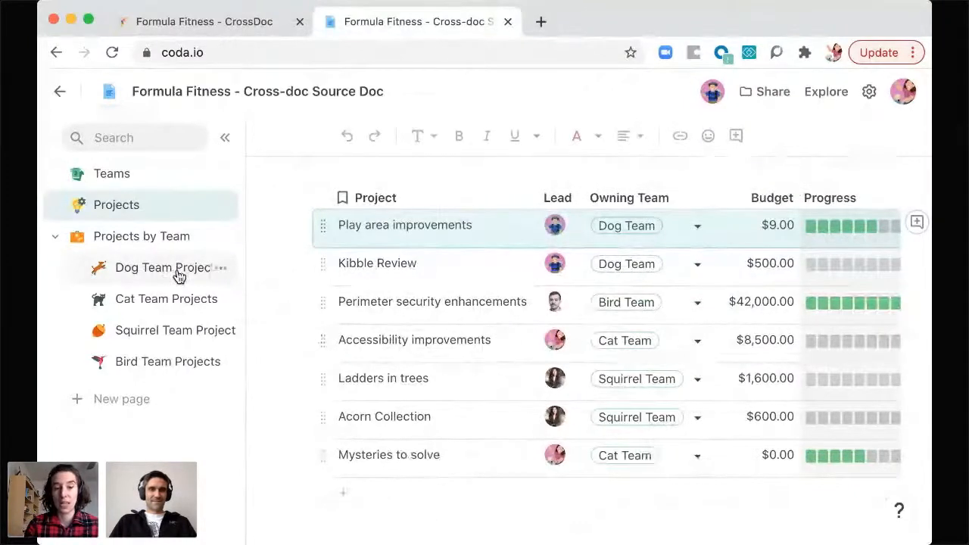
# Inspect the filter on the Dog Team Projects view in the source doc, leaving its settings as they are.
pyautogui.click(179, 276)
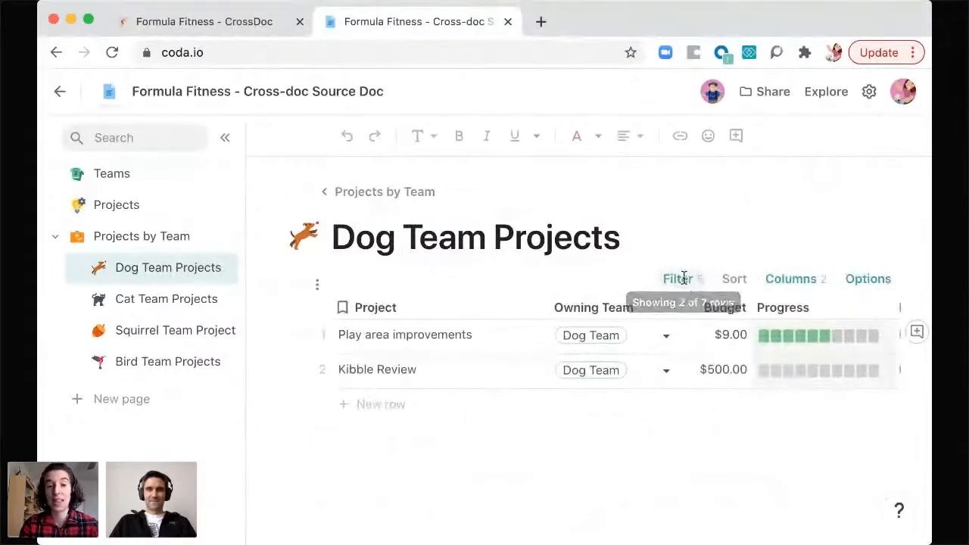
pyautogui.click(684, 281)
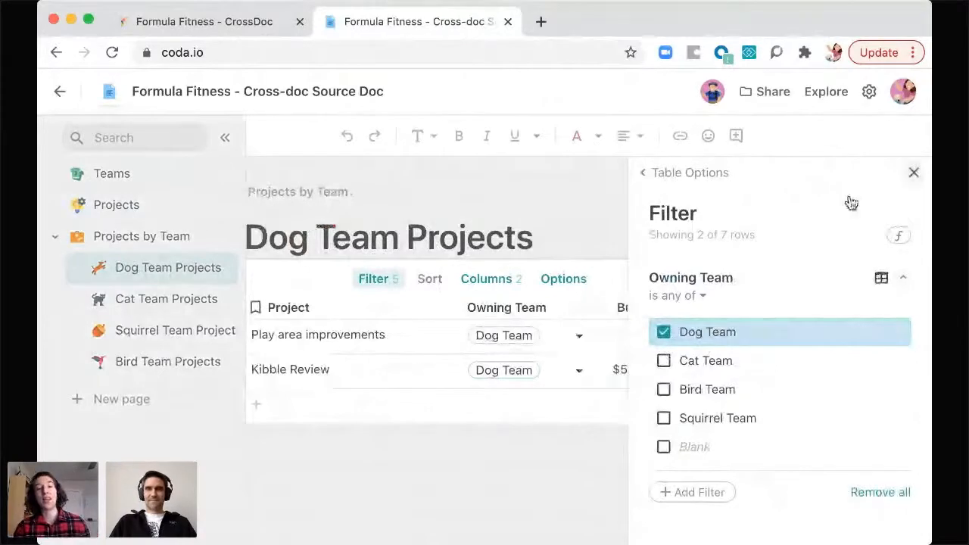
pyautogui.click(402, 458)
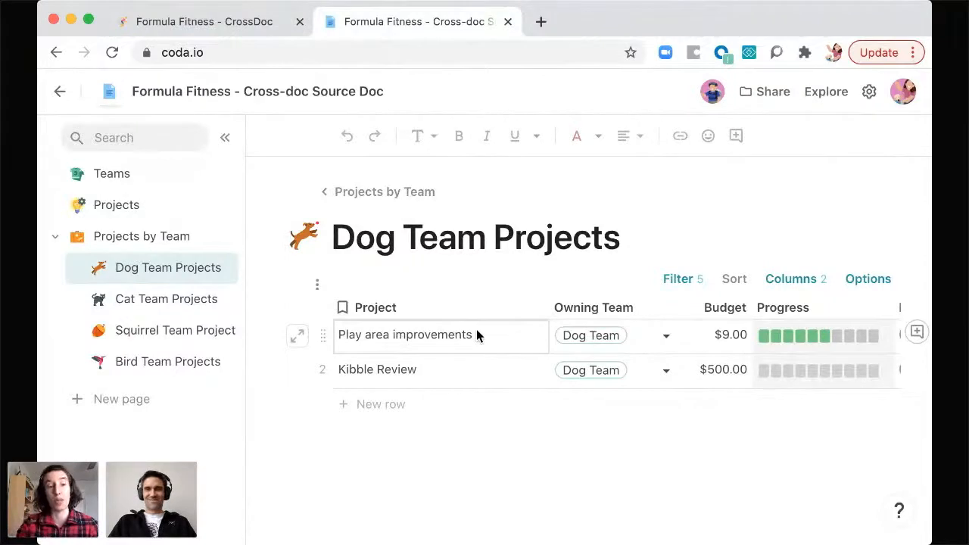
# Return to the Formula Fitness - CrossDoc doc and expand Exercise 1.
pyautogui.click(230, 29)
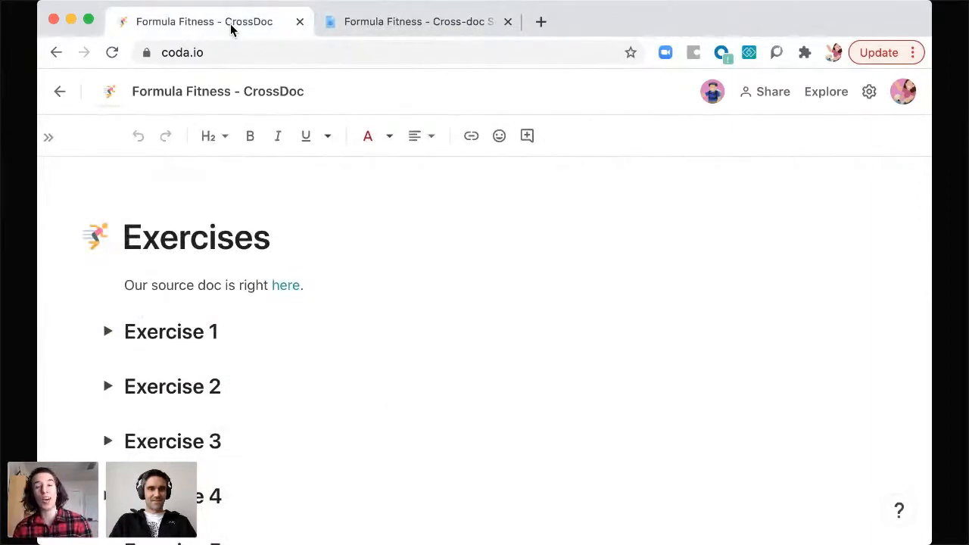
pyautogui.click(108, 333)
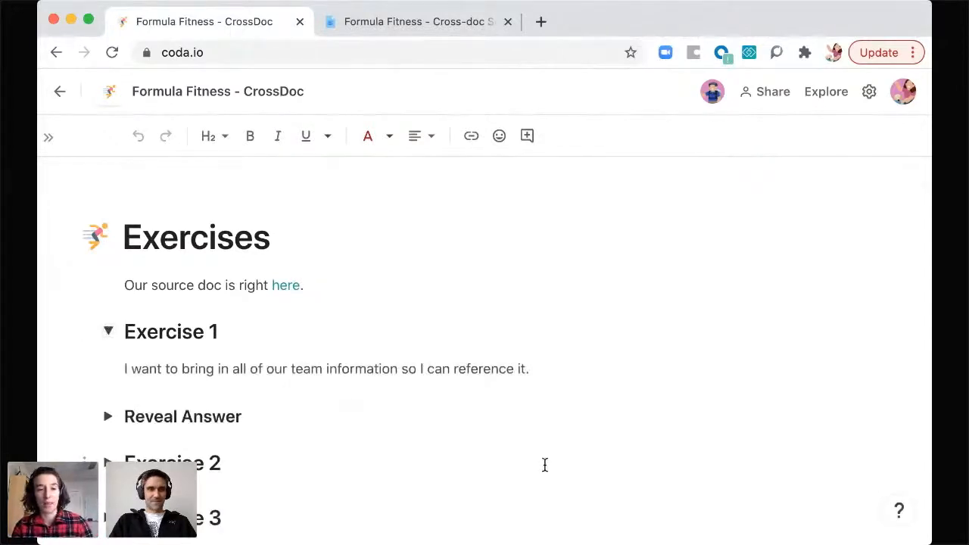
pyautogui.scroll(-2, 544, 463)
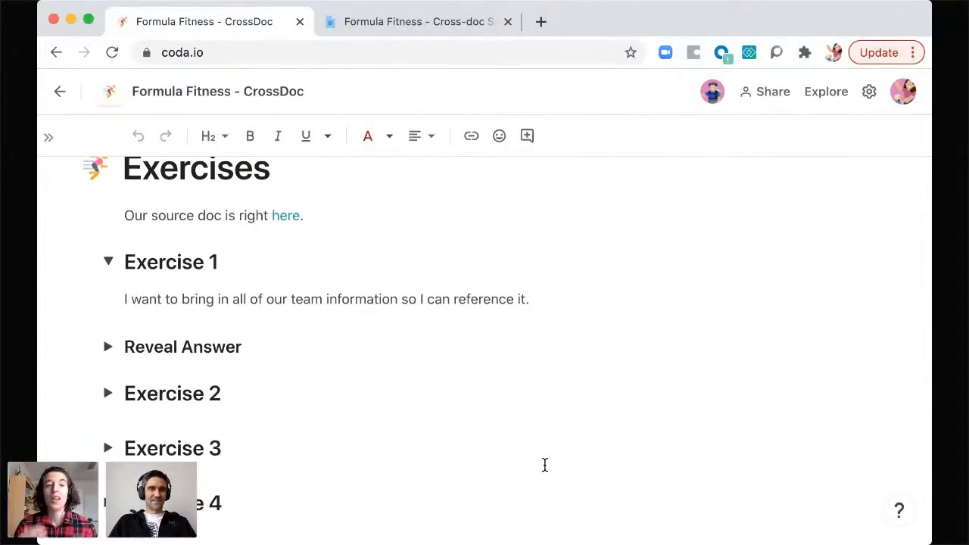
# Add blank space beneath the Exercise 1 prompt and open Explore.
pyautogui.click(550, 307)
pyautogui.press('Return')
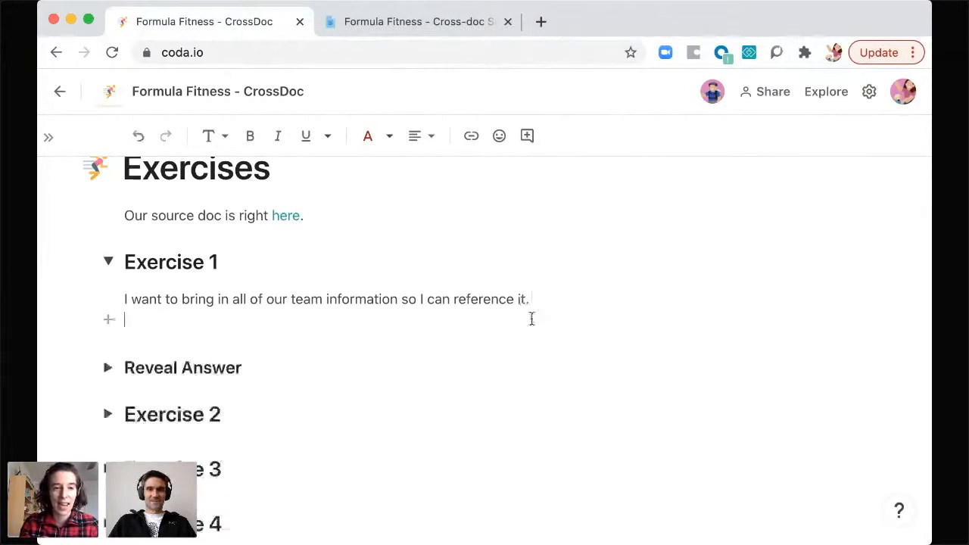
pyautogui.click(831, 97)
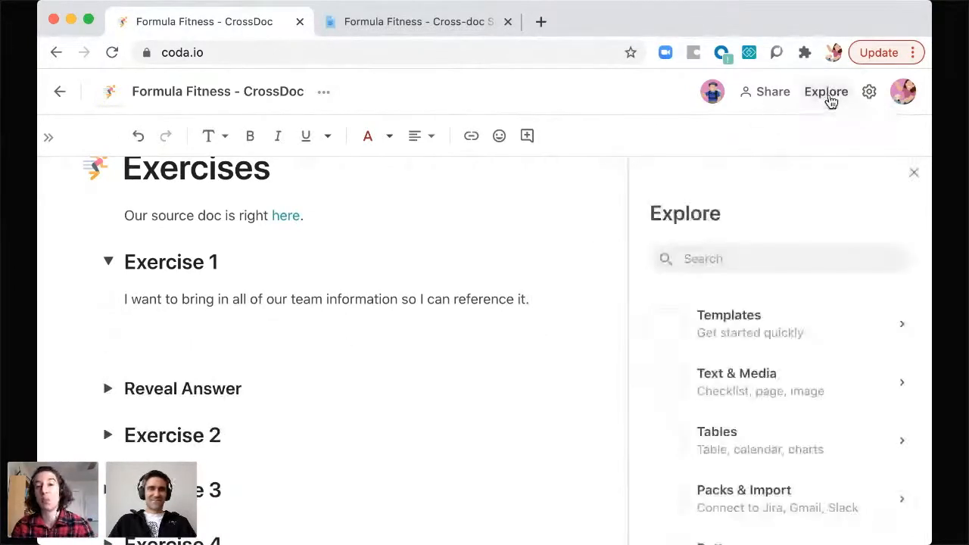
pyautogui.click(730, 259)
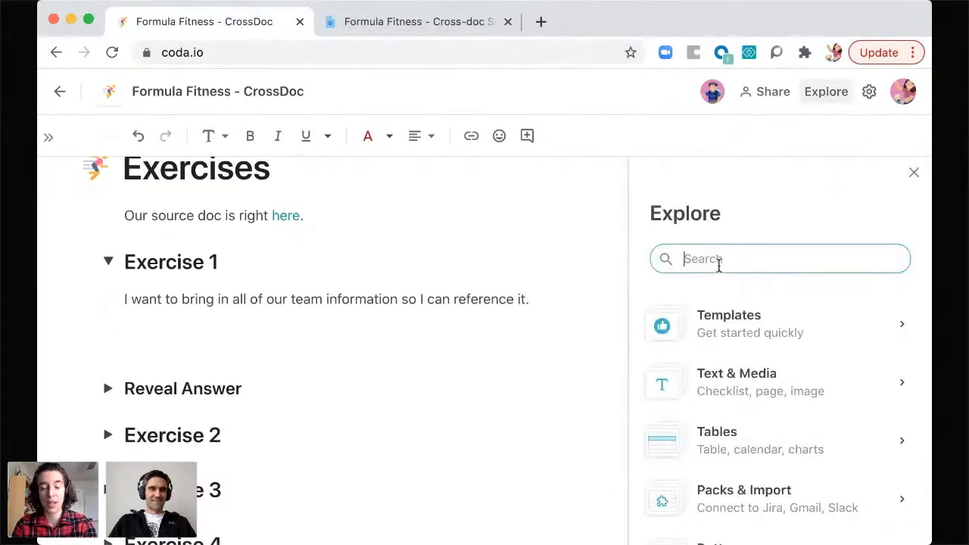
pyautogui.write('cro')
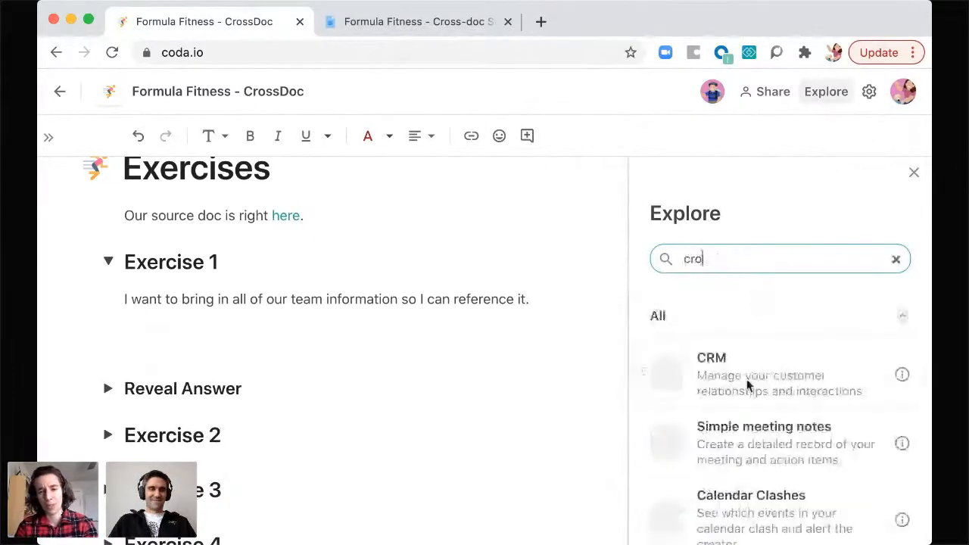
pyautogui.press('BackSpace')
pyautogui.press('BackSpace')
pyautogui.press('BackSpace')
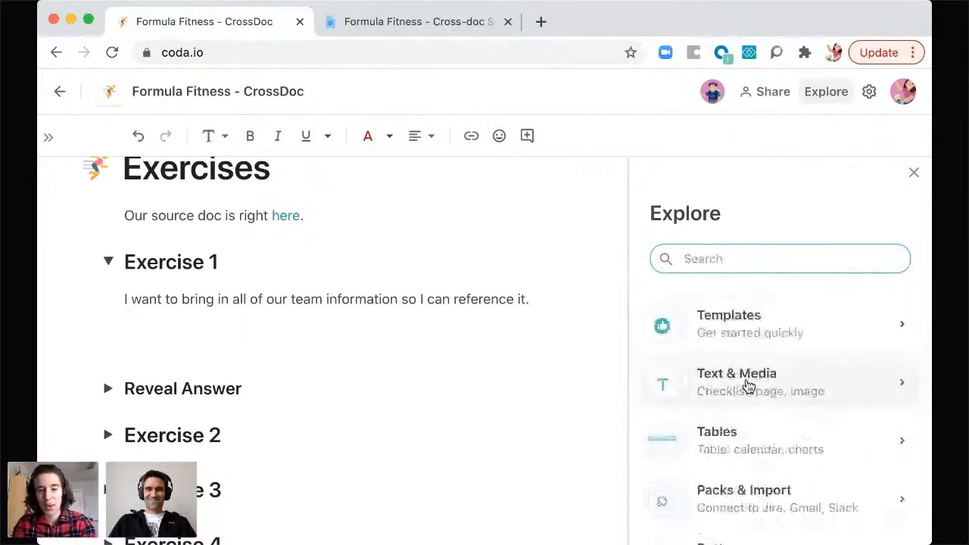
# Open the Cross-doc pack under Packs & Import and search its docs for "cross-doc".
pyautogui.click(757, 506)
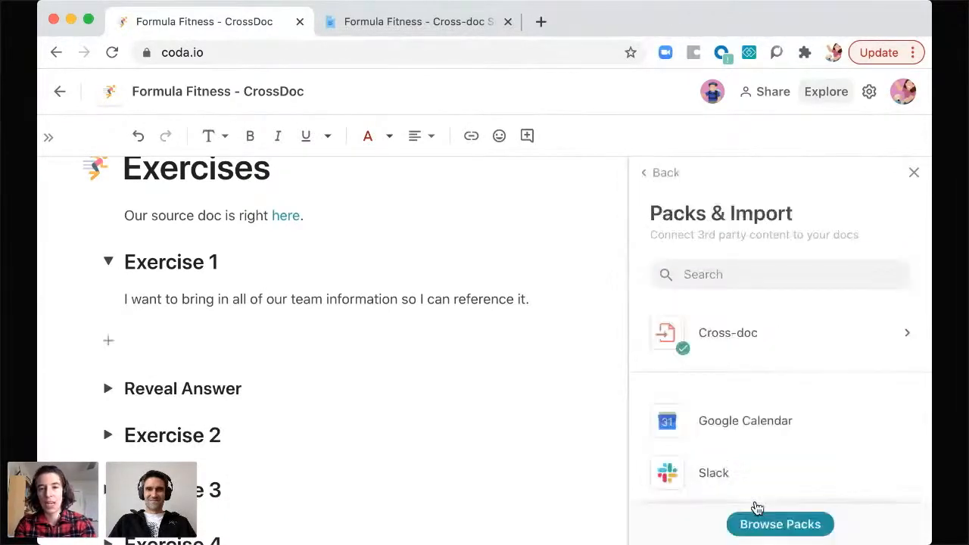
pyautogui.click(731, 337)
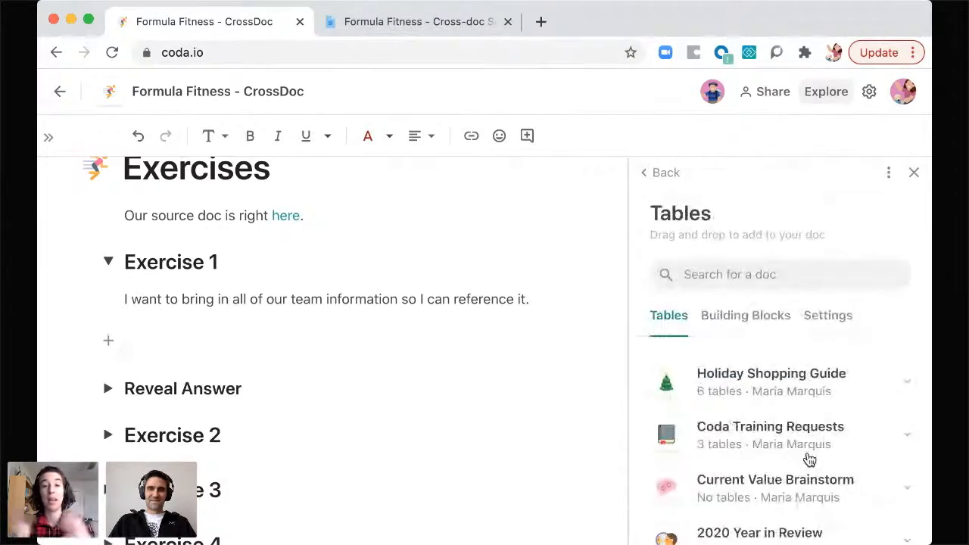
pyautogui.click(709, 275)
pyautogui.write('cross-doc')
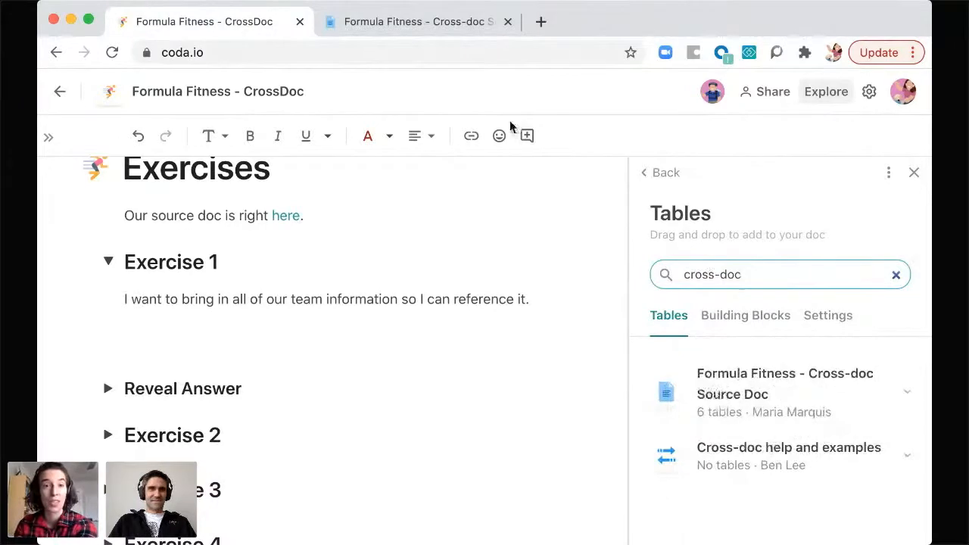
# Examine the tables offered from Formula Fitness - Cross-doc Source Doc, then close Explore.
pyautogui.click(747, 395)
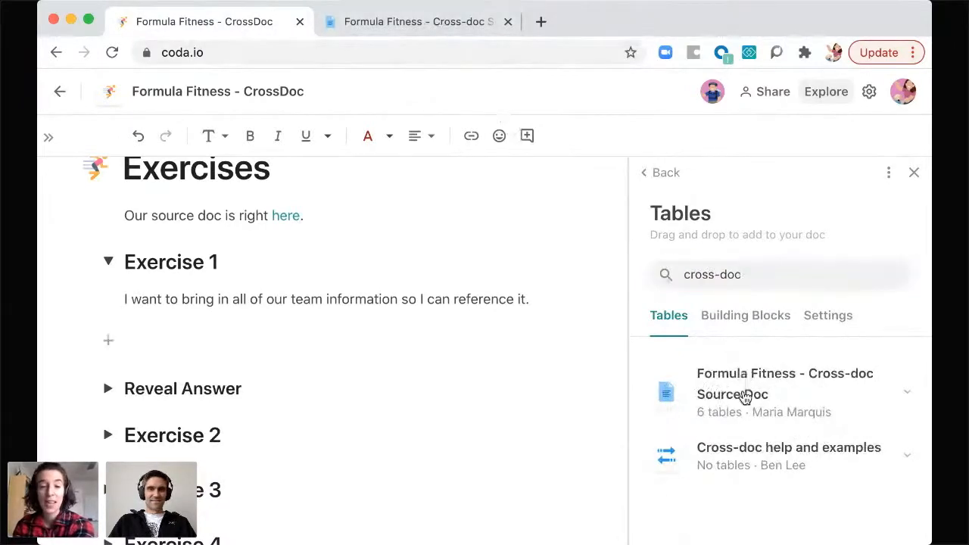
pyautogui.scroll(-1, 750, 430)
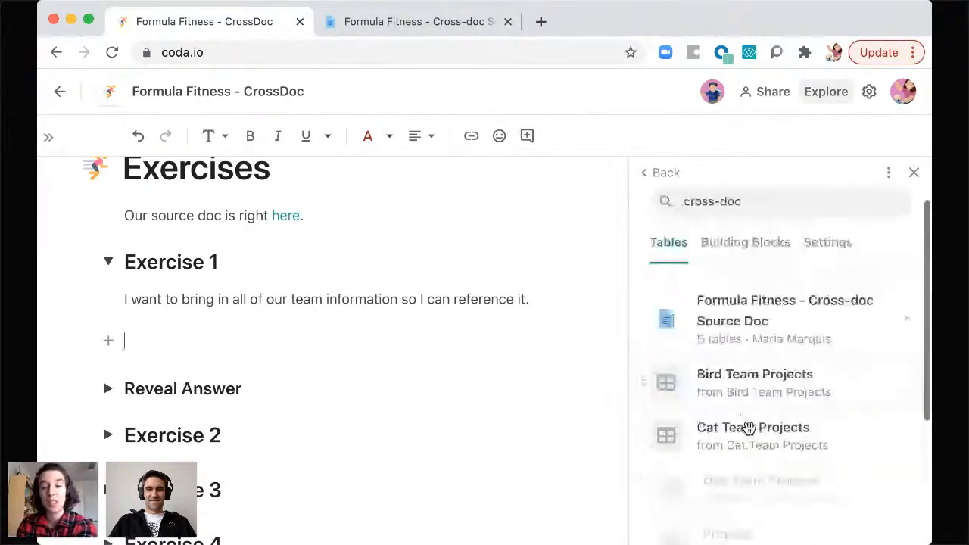
pyautogui.scroll(-2, 748, 429)
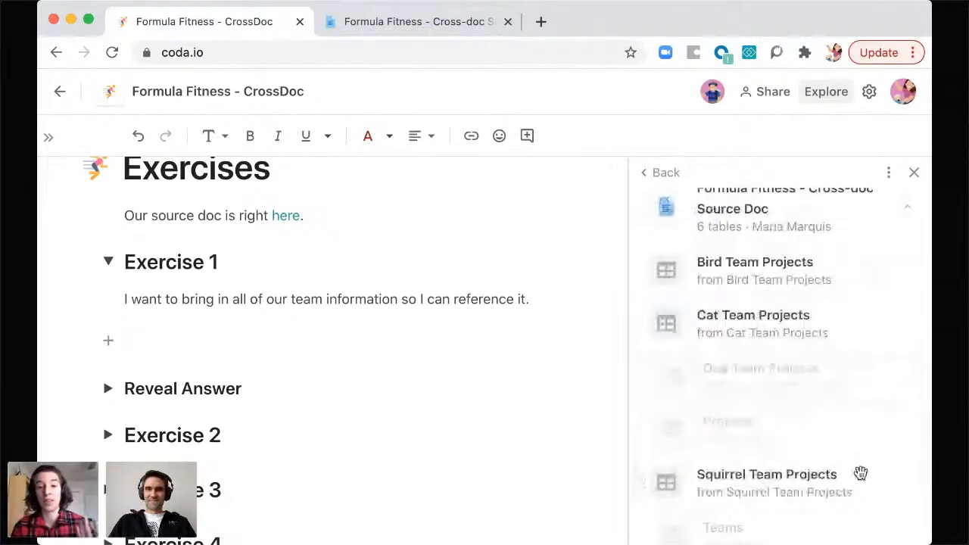
pyautogui.scroll(-1, 861, 473)
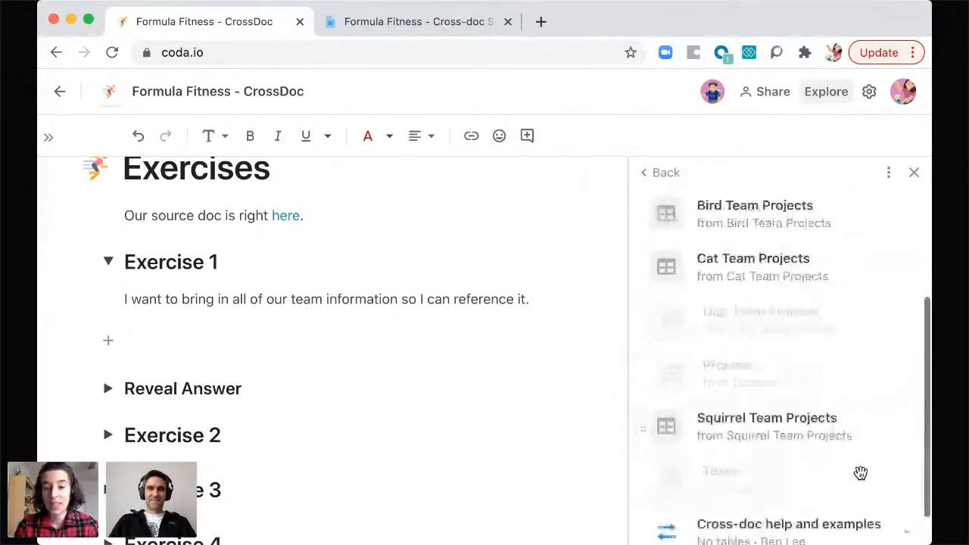
pyautogui.scroll(-1, 848, 466)
pyautogui.scroll(1, 810, 402)
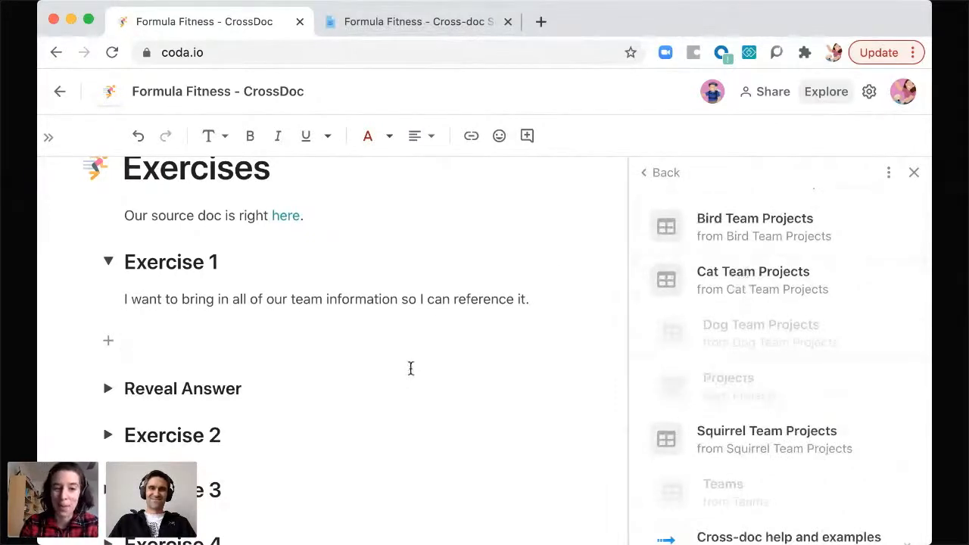
pyautogui.click(904, 175)
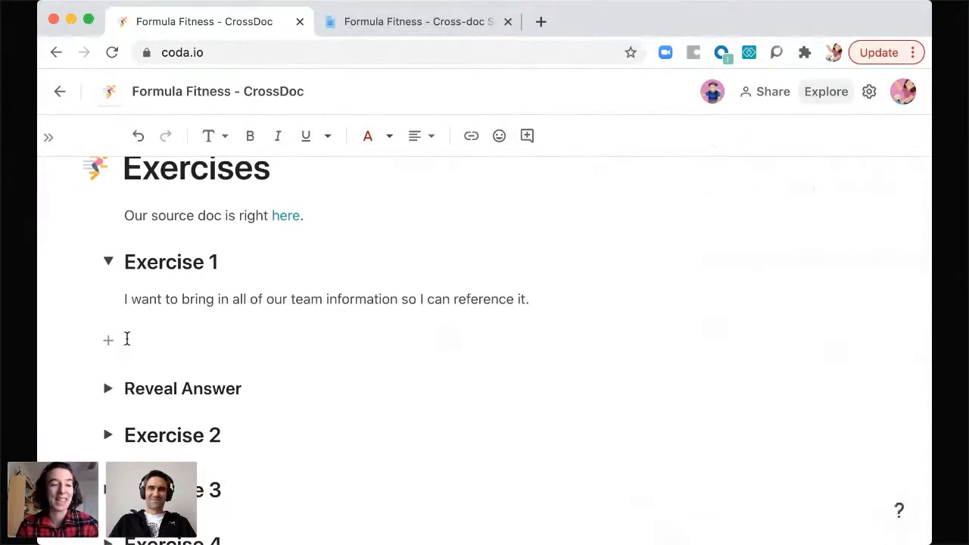
# Reveal the answer to Exercise 1 and preview the Dog Team row's details in the synced table.
pyautogui.click(109, 390)
pyautogui.scroll(-1, 456, 377)
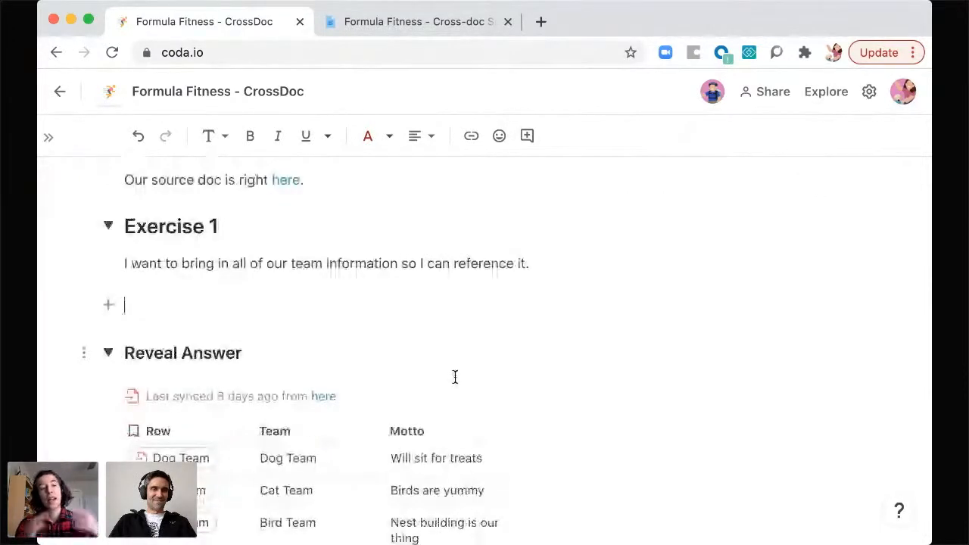
pyautogui.scroll(-3, 455, 378)
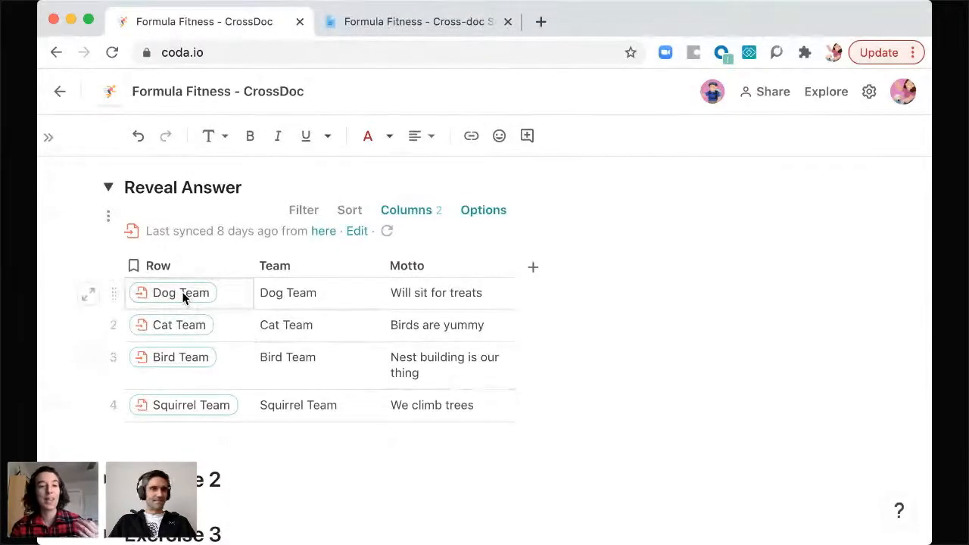
pyautogui.moveTo(183, 295)
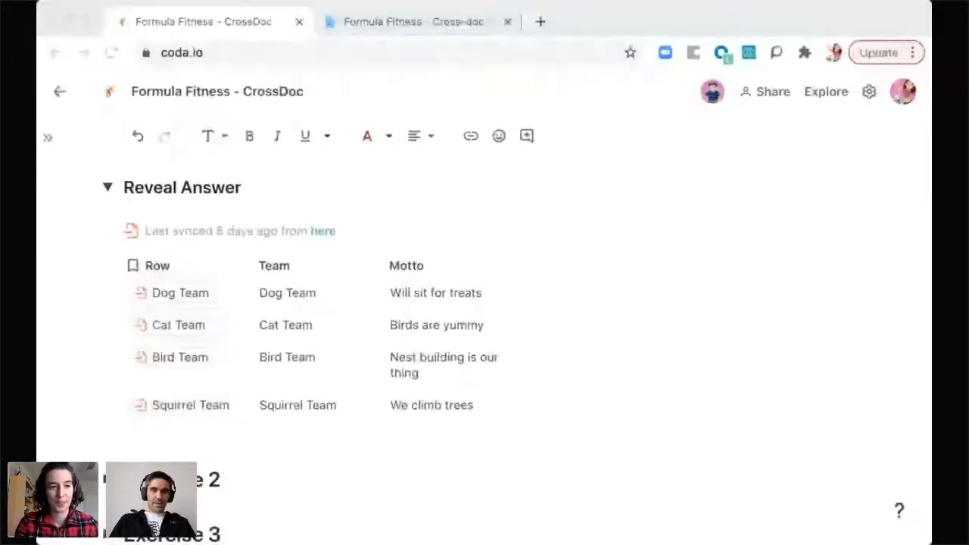
pyautogui.moveTo(170, 277)
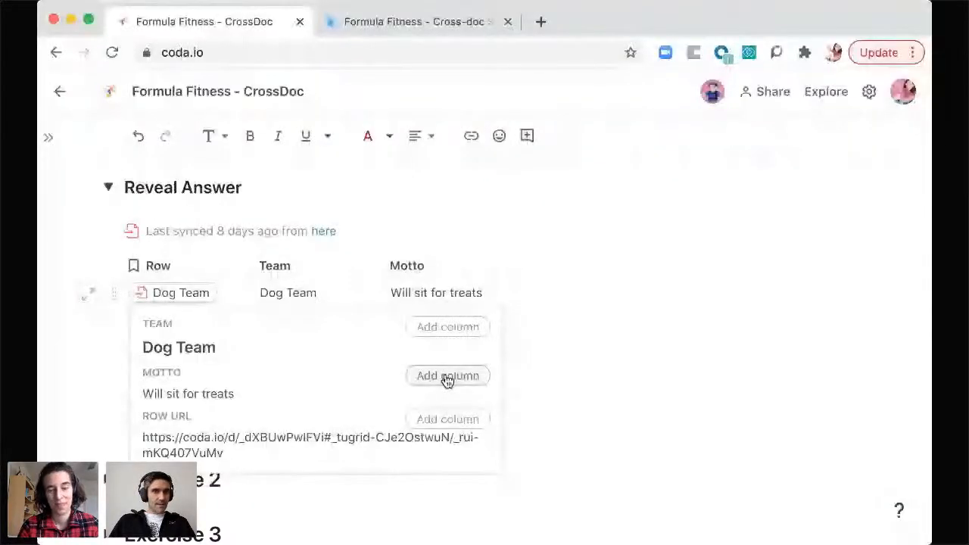
# Add the Motto detail from the Dog Team row's preview as another column of the synced table.
pyautogui.click(447, 377)
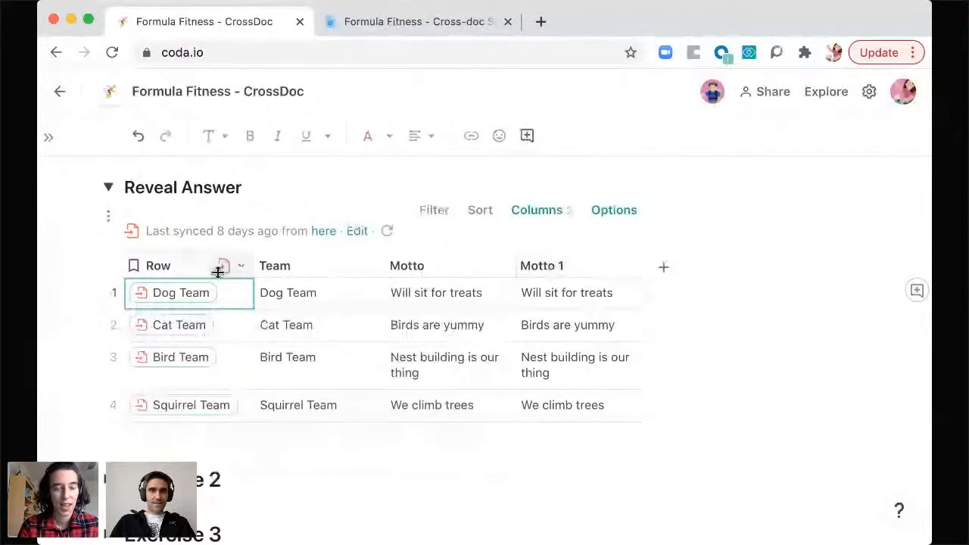
pyautogui.moveTo(191, 293)
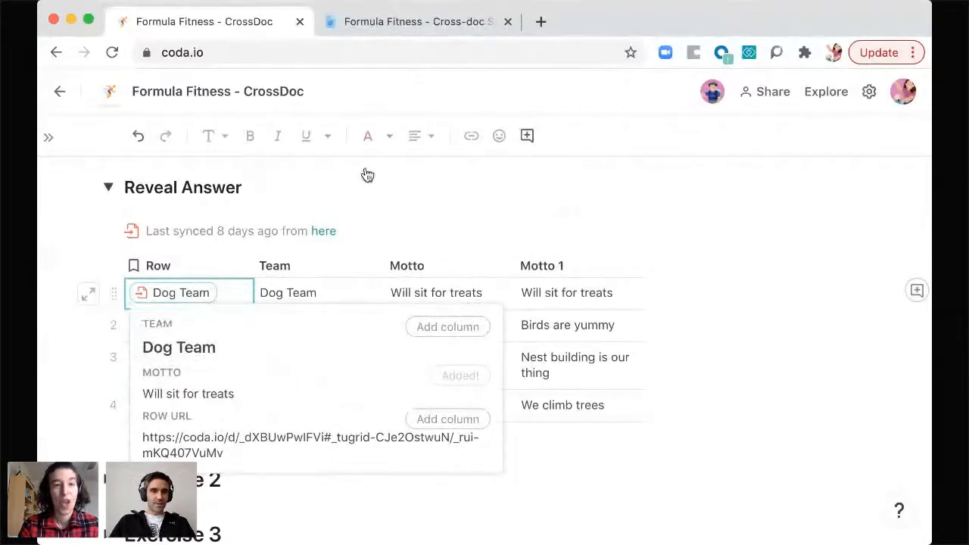
# Switch to the Cross-doc Source Doc and hide the Motto column of the table on the Teams page.
pyautogui.click(388, 26)
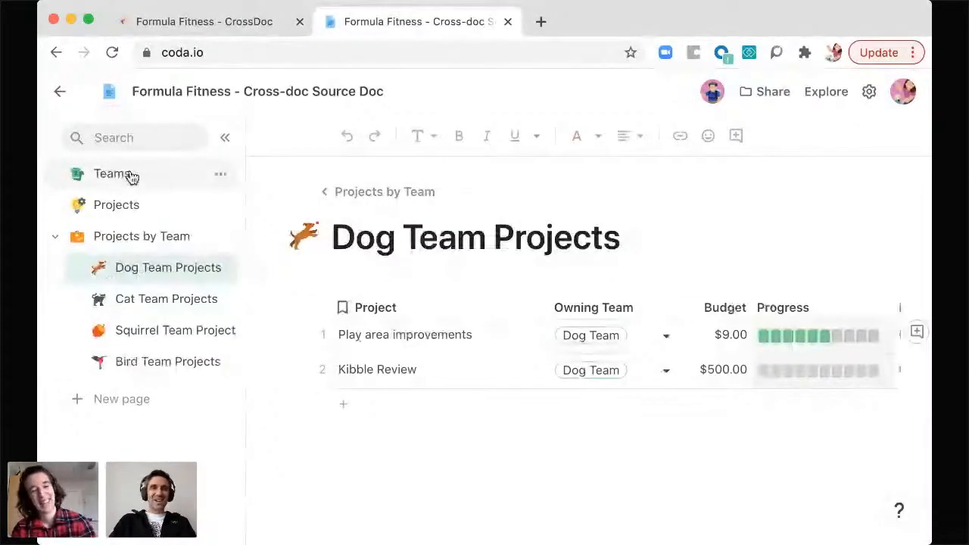
pyautogui.click(132, 176)
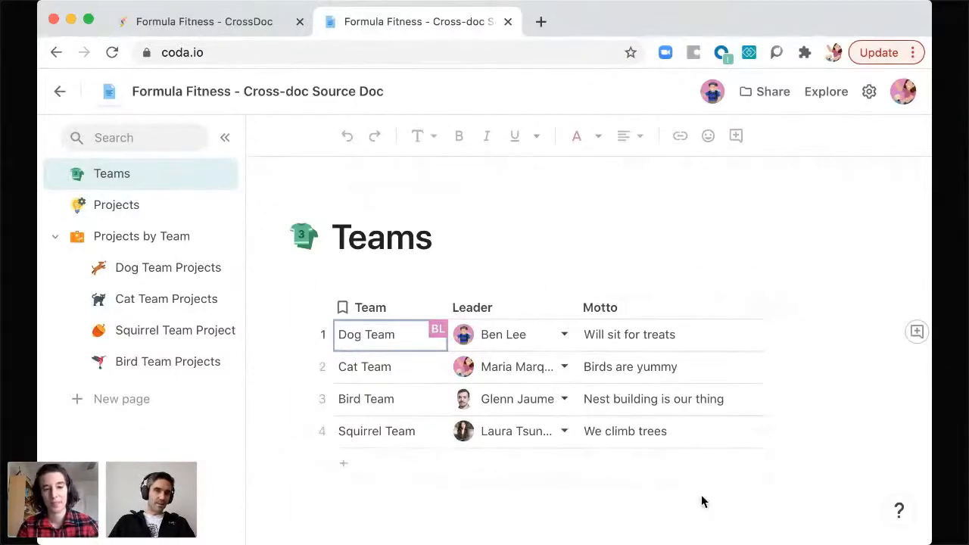
pyautogui.click(672, 307)
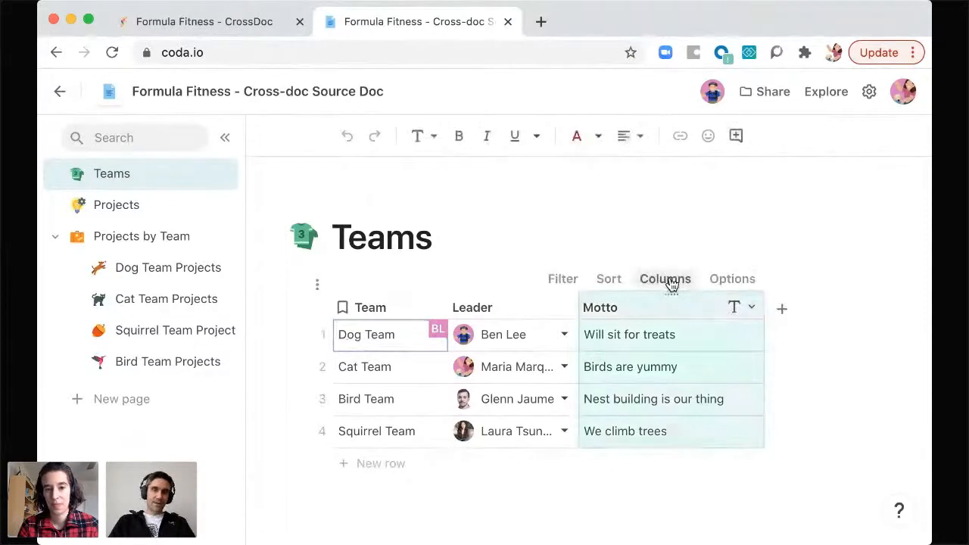
pyautogui.click(666, 279)
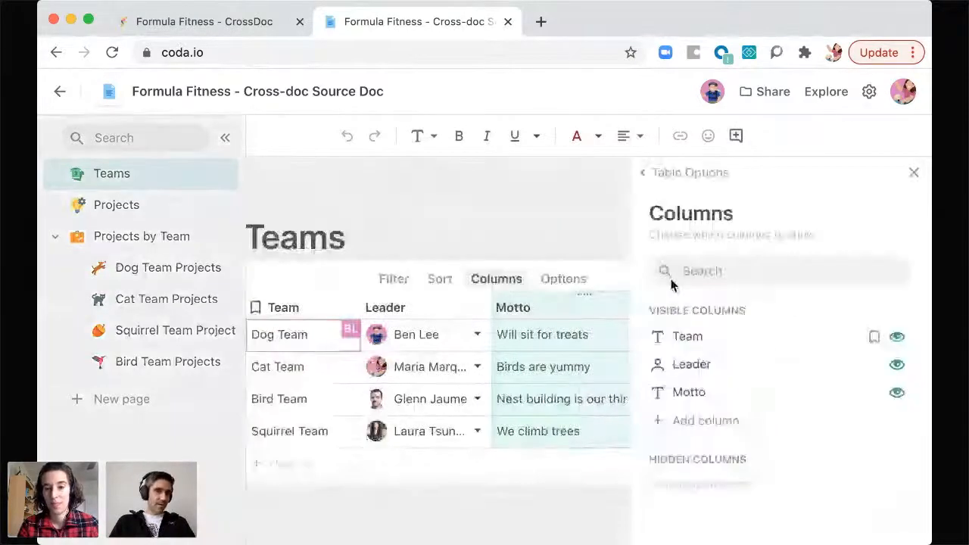
pyautogui.click(898, 394)
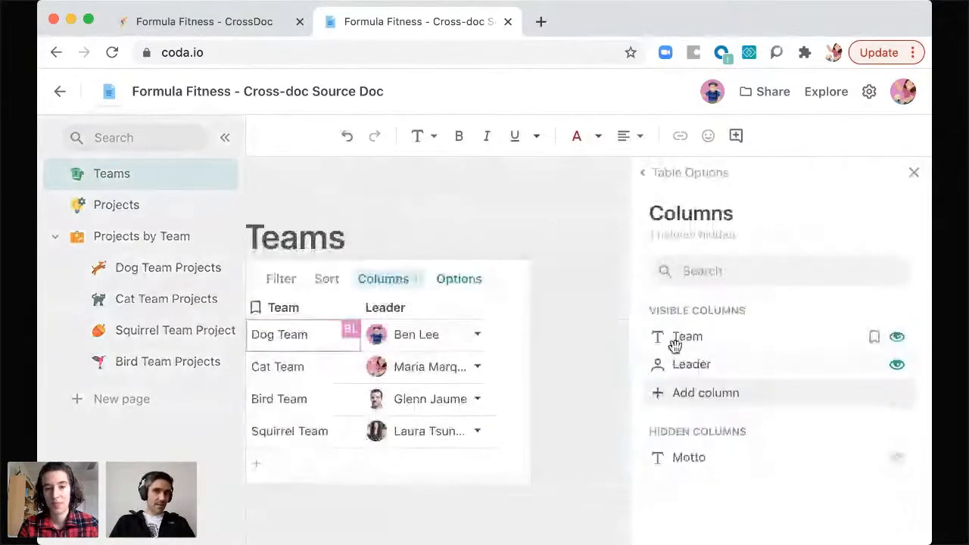
pyautogui.click(915, 175)
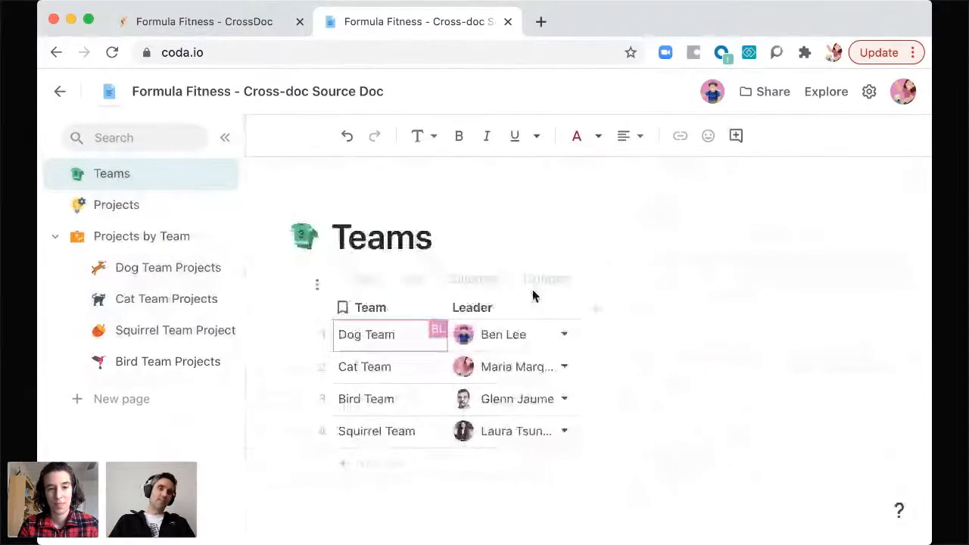
# Add a column named "Surprise!" after the Leader column of the Teams table.
pyautogui.click(596, 309)
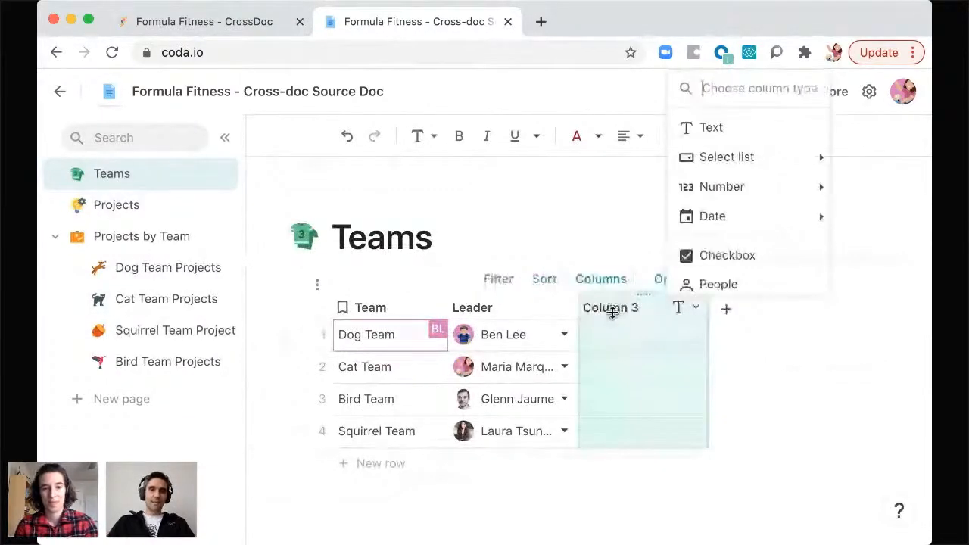
pyautogui.click(612, 311)
pyautogui.doubleClick(611, 309)
pyautogui.write('Sup')
pyautogui.press('BackSpace')
pyautogui.write('r')
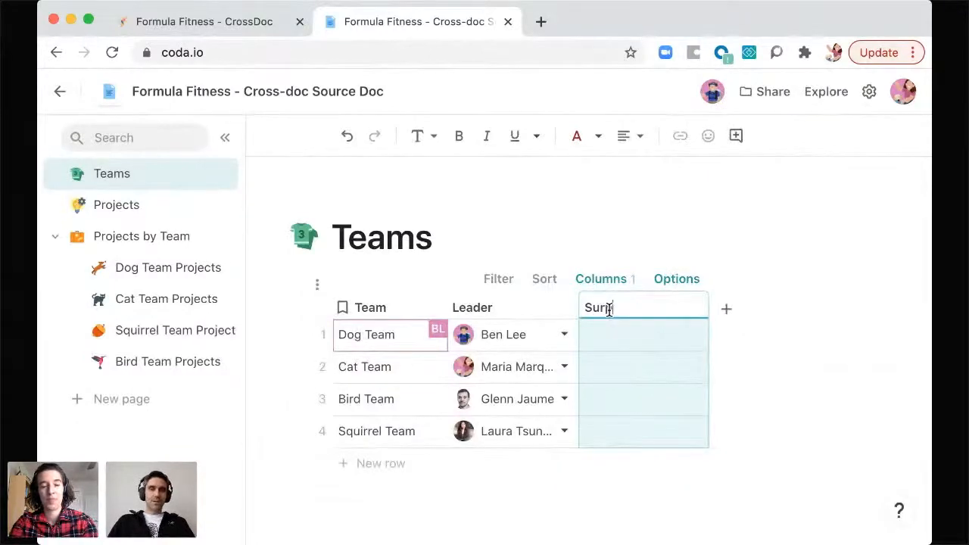
pyautogui.write('prise!')
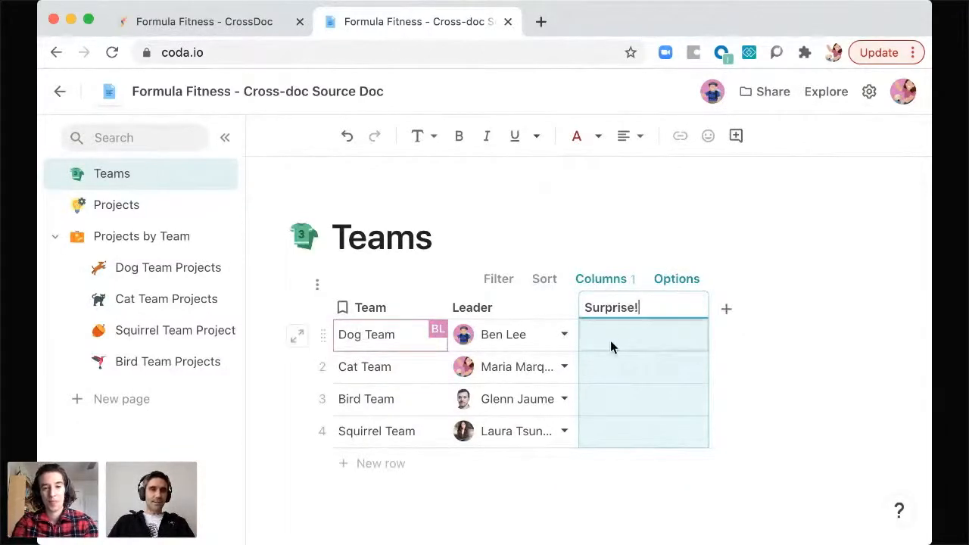
# Fill the Surprise! column with "new info" for Dog Team, "meow" for Cat Team, "tweet" for Bird Team and "squeak" for Squirrel Team.
pyautogui.click(611, 340)
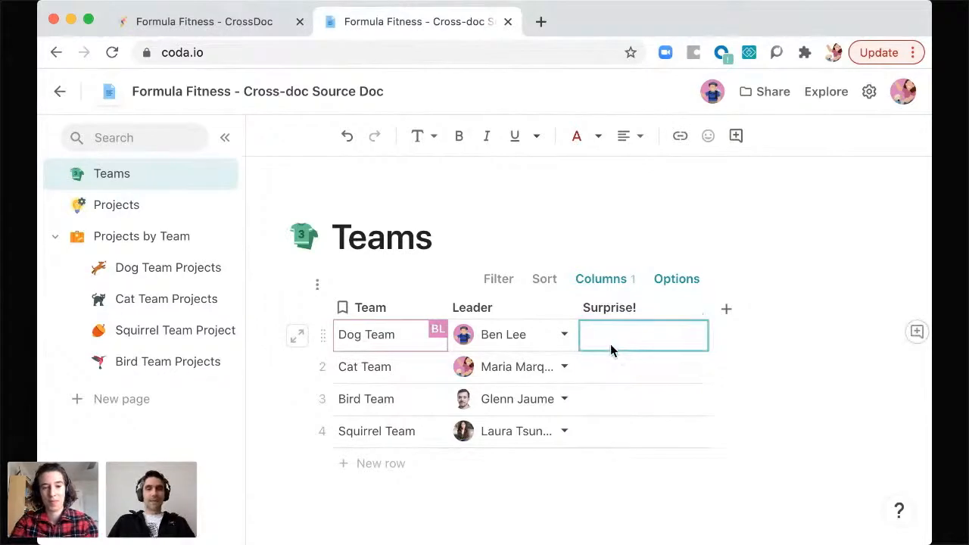
pyautogui.write('new info')
pyautogui.click(622, 374)
pyautogui.write('meow')
pyautogui.click(623, 406)
pyautogui.write('tweet')
pyautogui.click(620, 442)
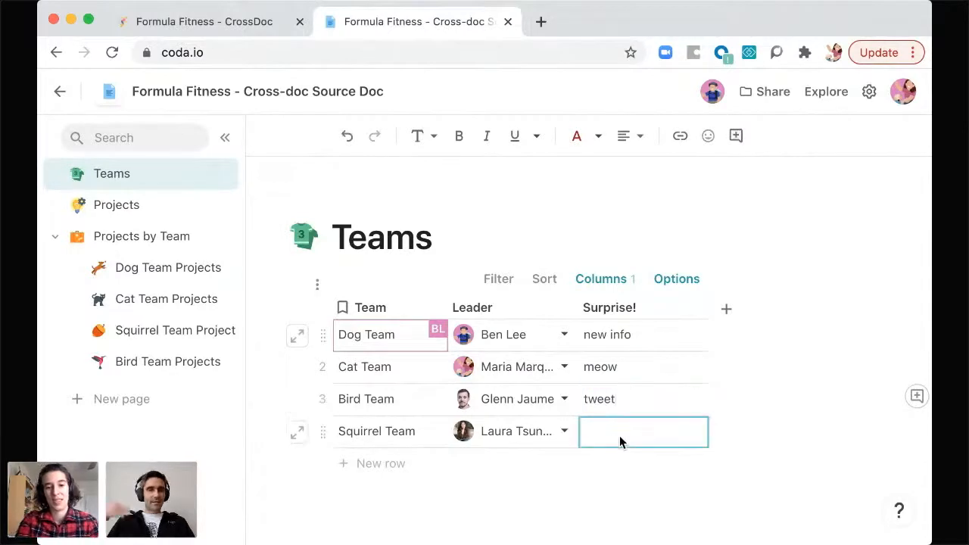
pyautogui.write('squeak')
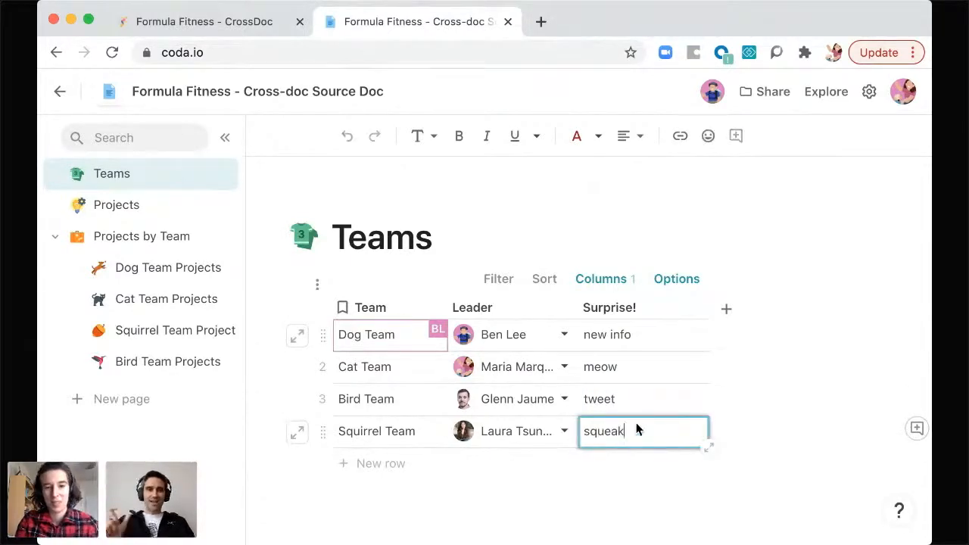
pyautogui.press('Up')
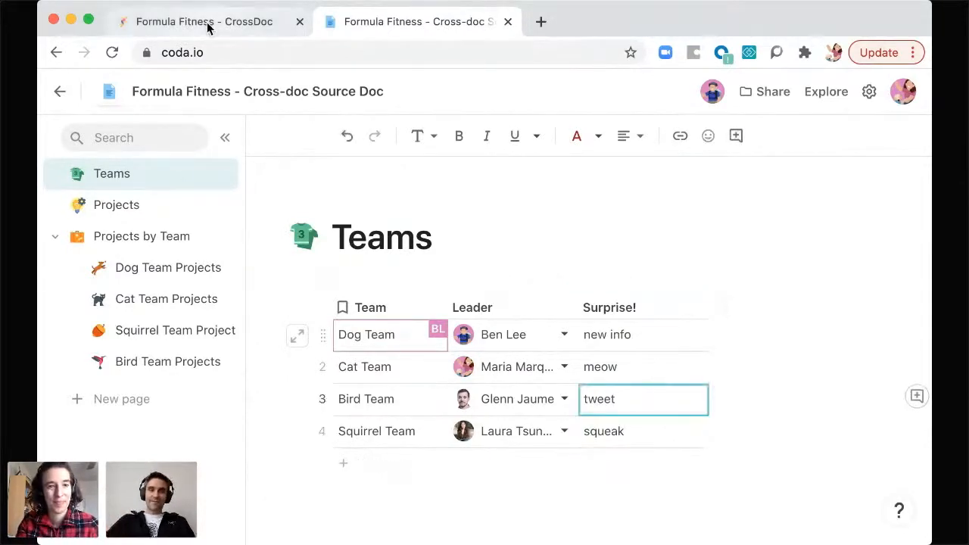
# Return to the Formula Fitness - CrossDoc doc and sync the Exercise 1 answer table with its source.
pyautogui.click(207, 25)
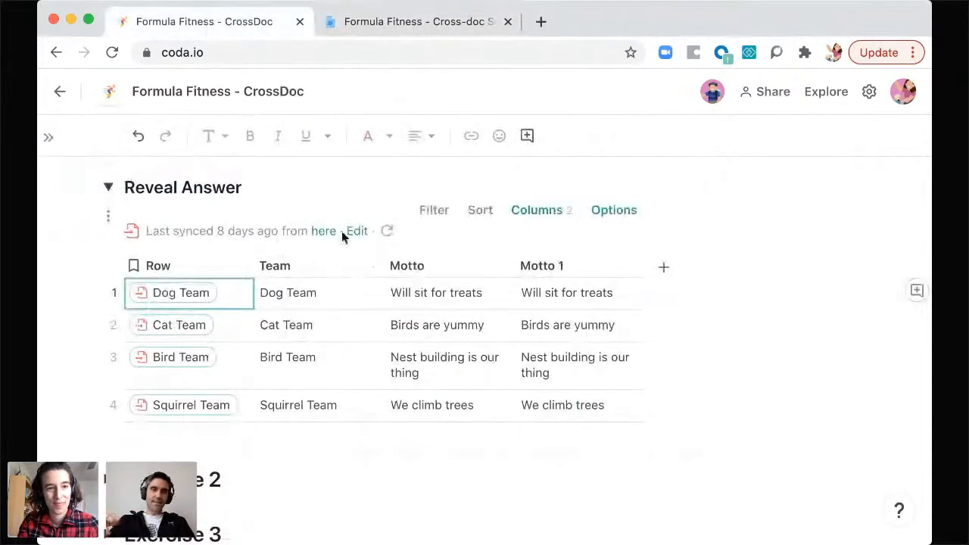
pyautogui.click(388, 233)
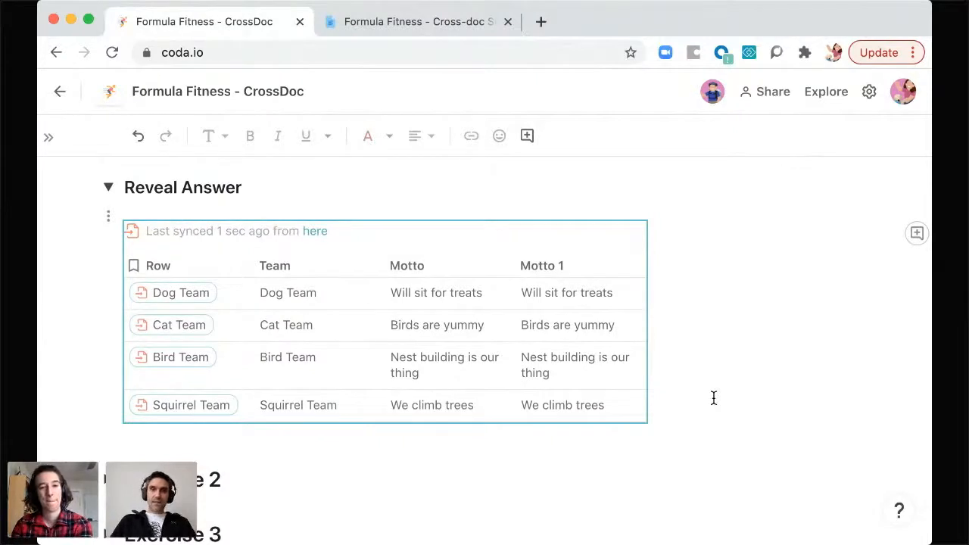
pyautogui.click(725, 291)
pyautogui.scroll(1, 666, 234)
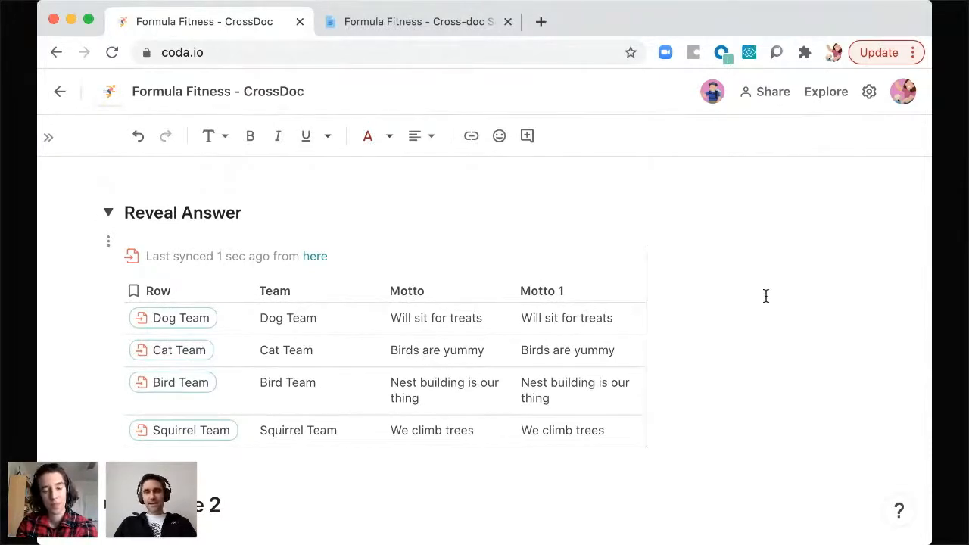
# Sync the Exercise 1 answer table again and check the Dog Team row's preview for the source doc's column changes.
pyautogui.click(438, 351)
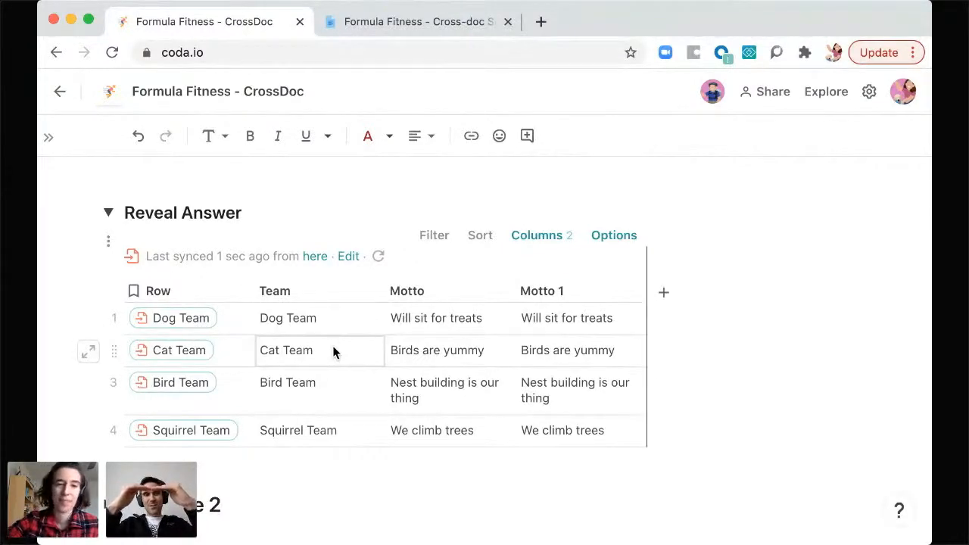
pyautogui.click(378, 257)
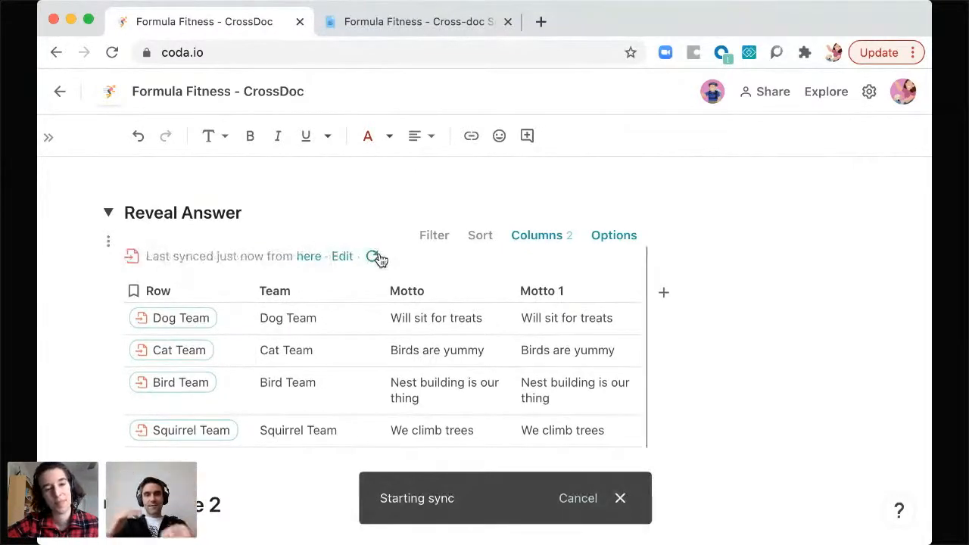
pyautogui.moveTo(195, 318); pyautogui.dragTo(189, 320)
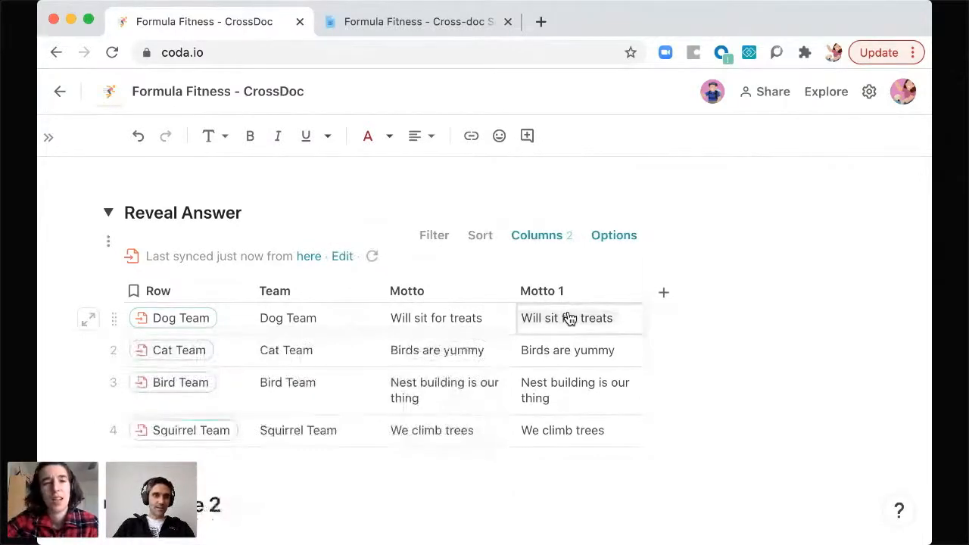
pyautogui.click(372, 257)
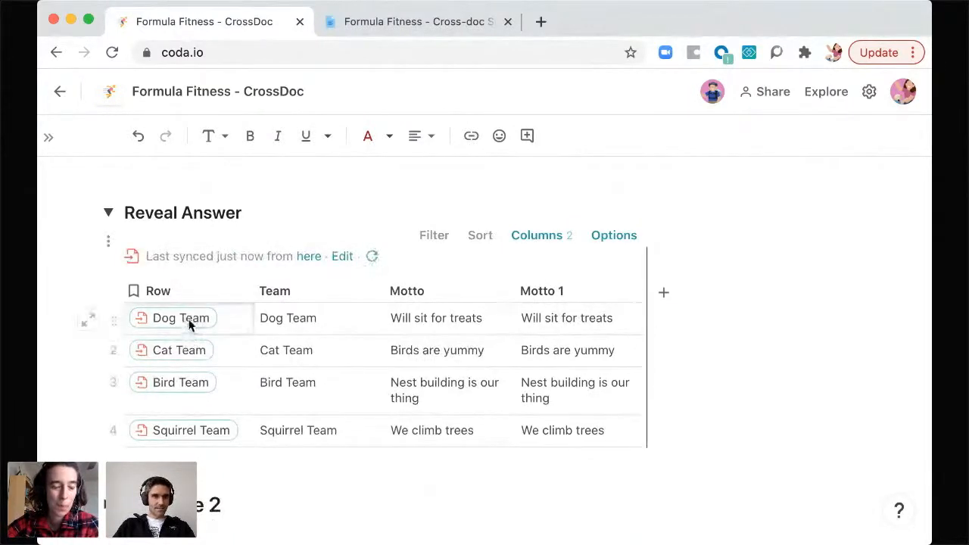
pyautogui.moveTo(190, 323)
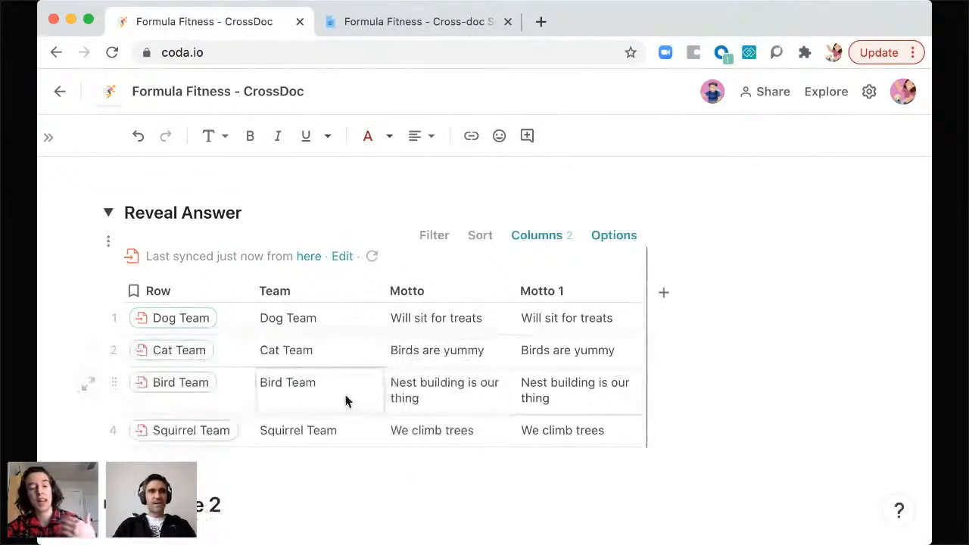
pyautogui.click(346, 401)
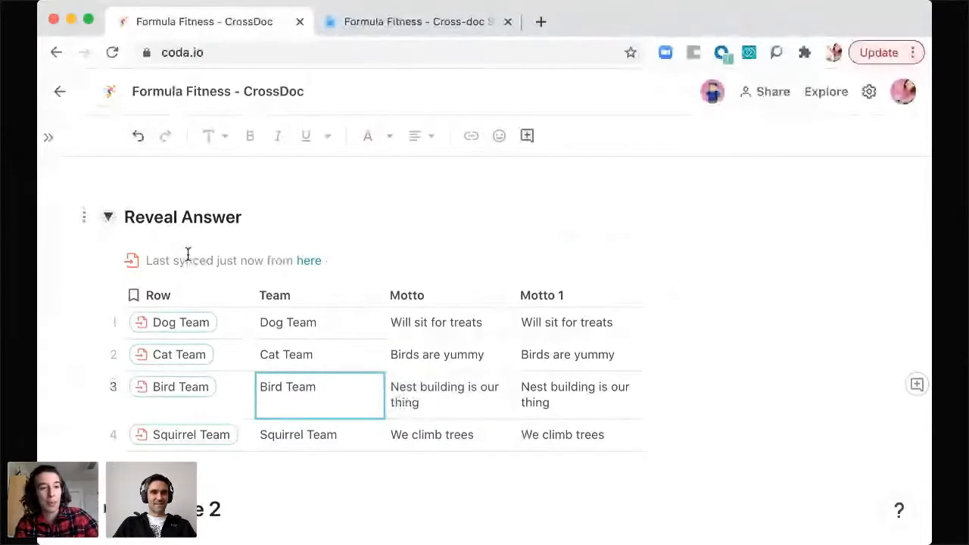
# Collapse Exercise 1, expand Exercise 2 and reveal its answer table.
pyautogui.scroll(3, 188, 254)
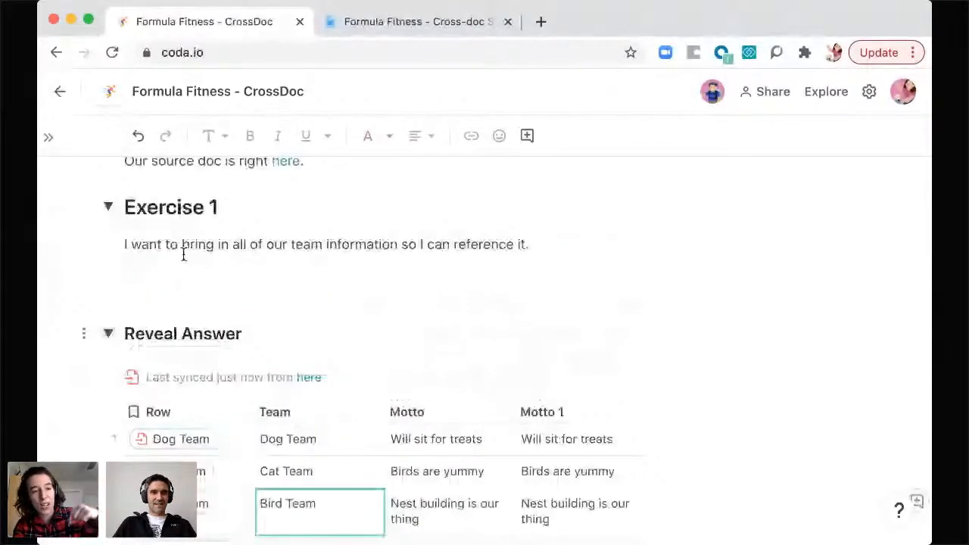
pyautogui.click(108, 207)
pyautogui.click(108, 261)
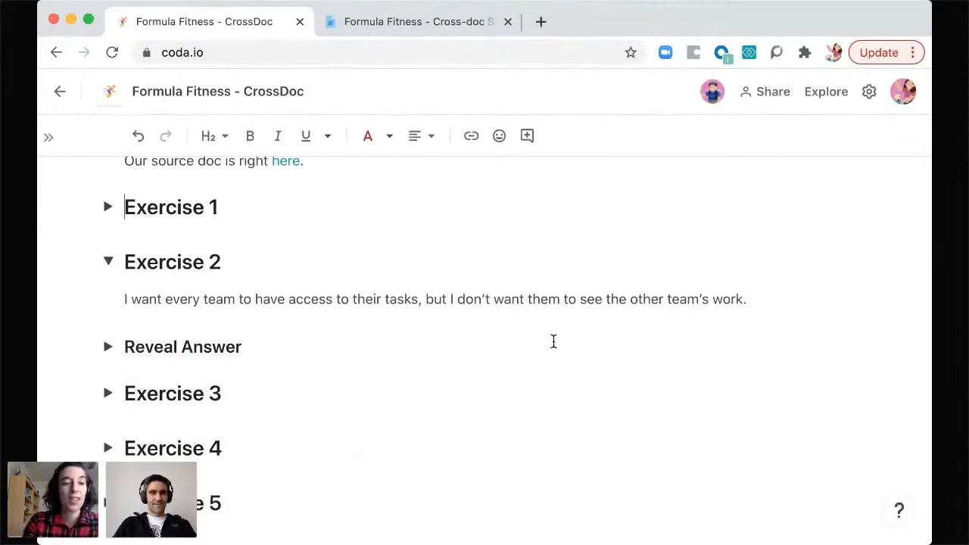
pyautogui.click(108, 347)
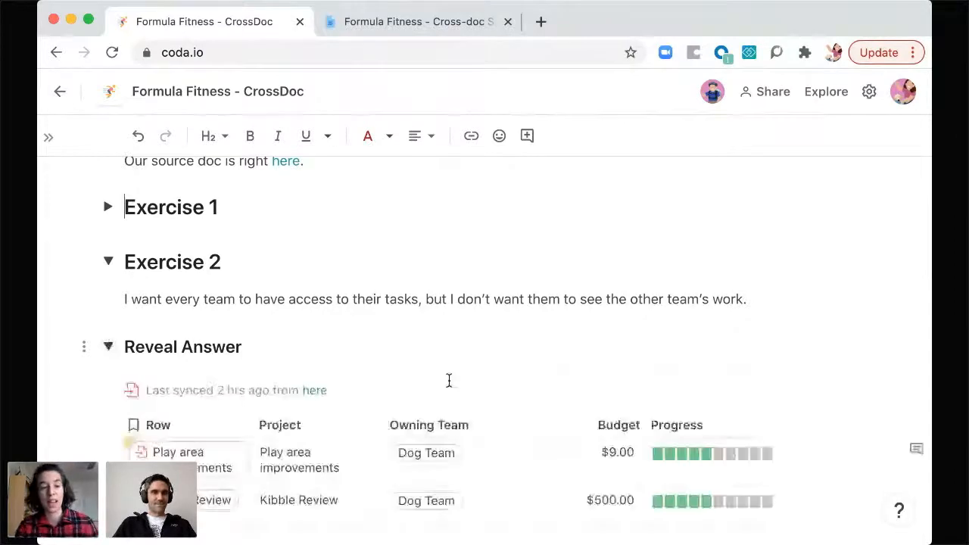
pyautogui.scroll(-3, 507, 431)
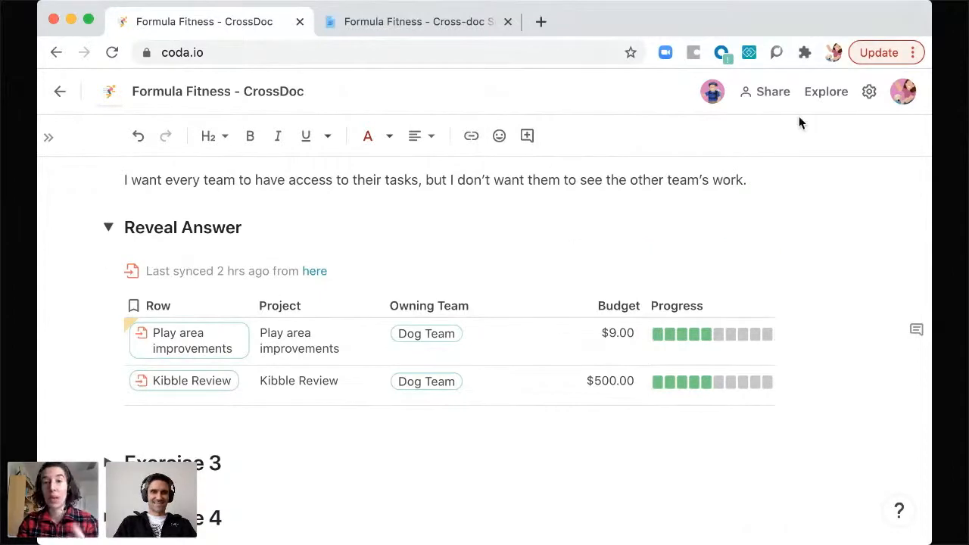
# Open the Cross-doc pack's tables from Explore and search its docs for "cross-doc".
pyautogui.click(836, 96)
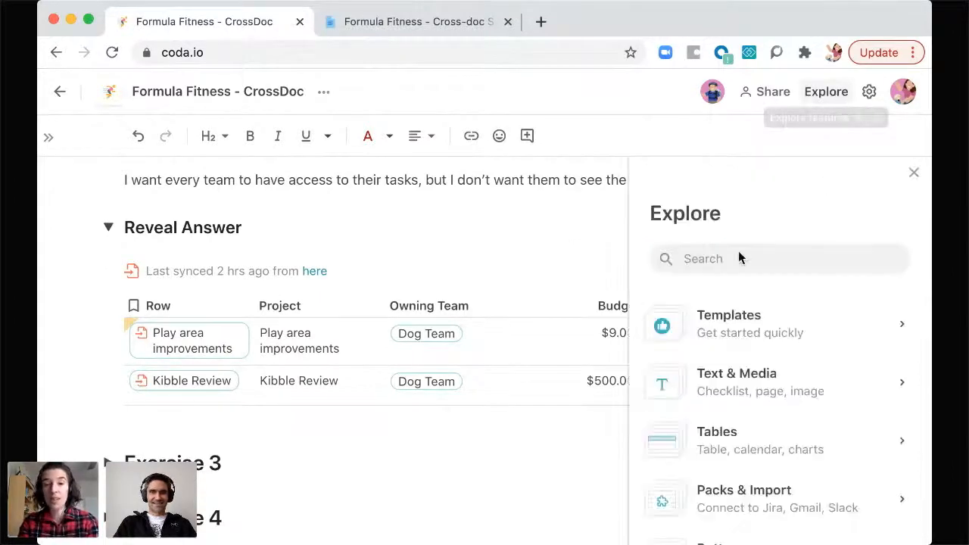
pyautogui.click(723, 502)
pyautogui.click(734, 335)
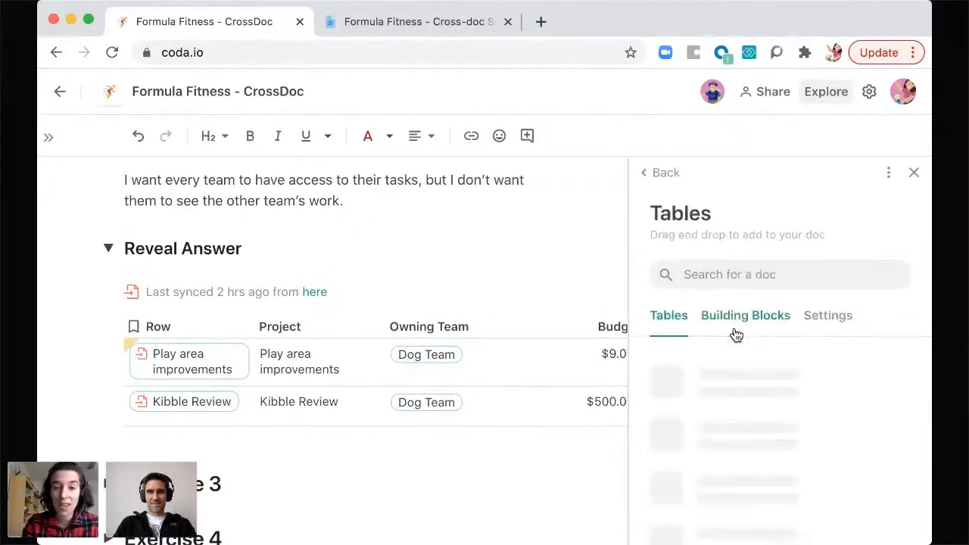
pyautogui.click(711, 277)
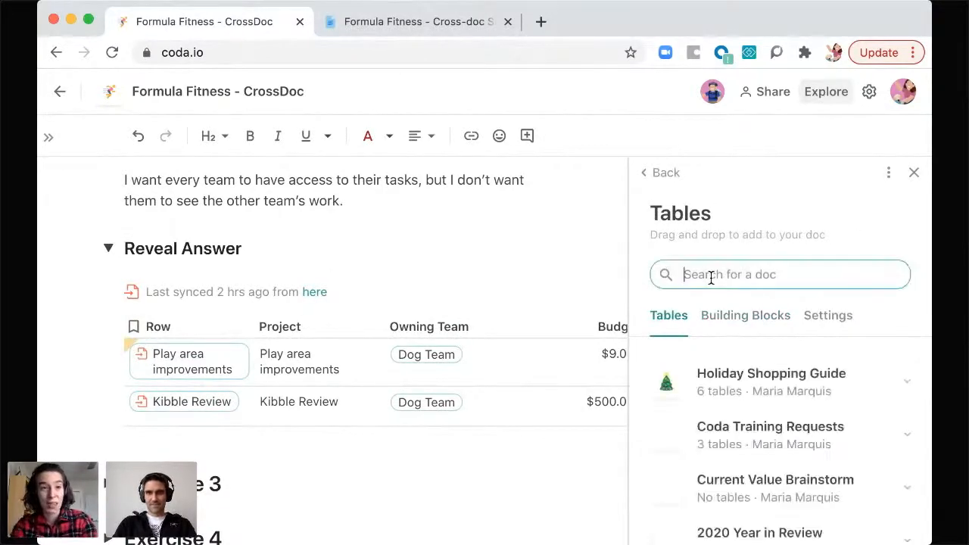
pyautogui.write('cross-doc')
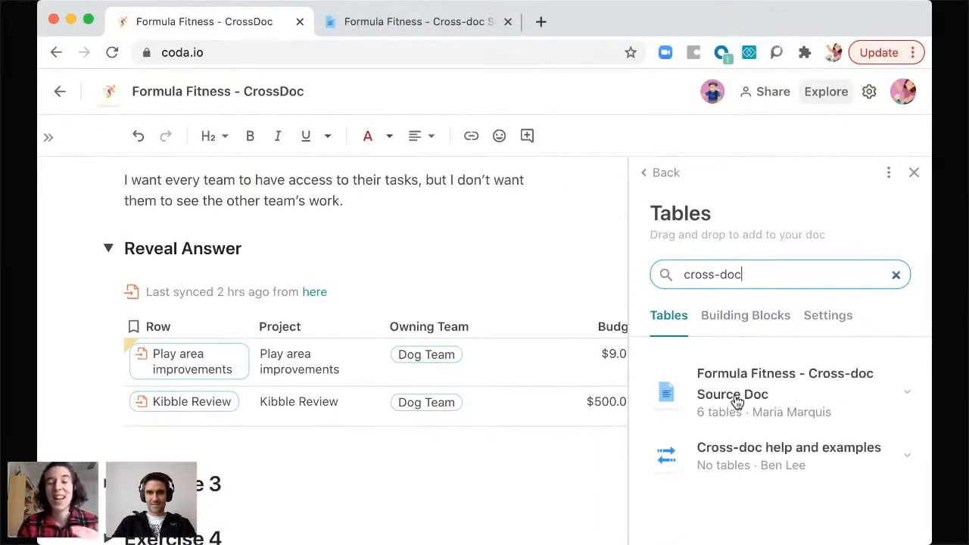
# Insert the Cat Team Projects table from Formula Fitness - Cross-doc Source Doc beneath the Dog Team table in Exercise 2's answer.
pyautogui.click(736, 402)
pyautogui.scroll(-1, 736, 401)
pyautogui.scroll(-5, 736, 401)
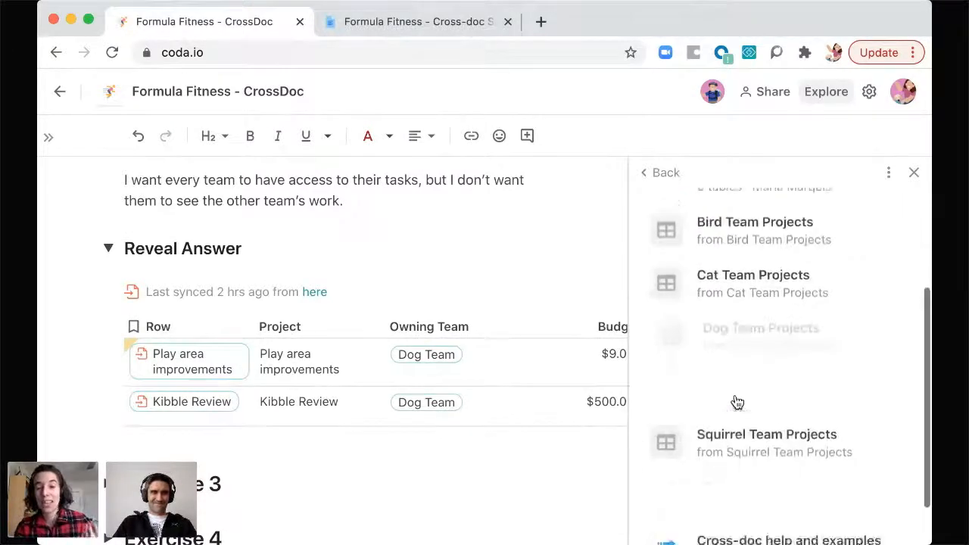
pyautogui.moveTo(762, 307)
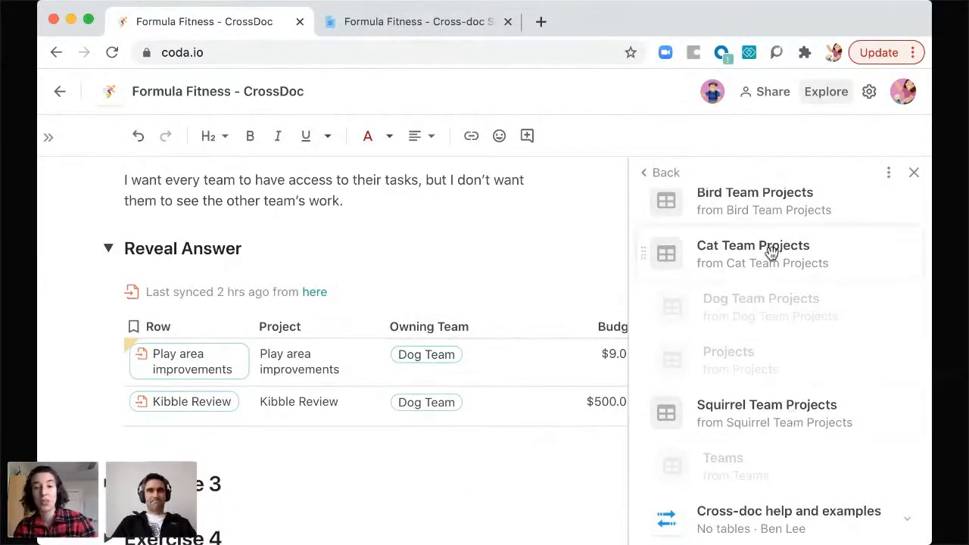
pyautogui.moveTo(748, 250); pyautogui.dragTo(270, 443)
pyautogui.click(431, 430)
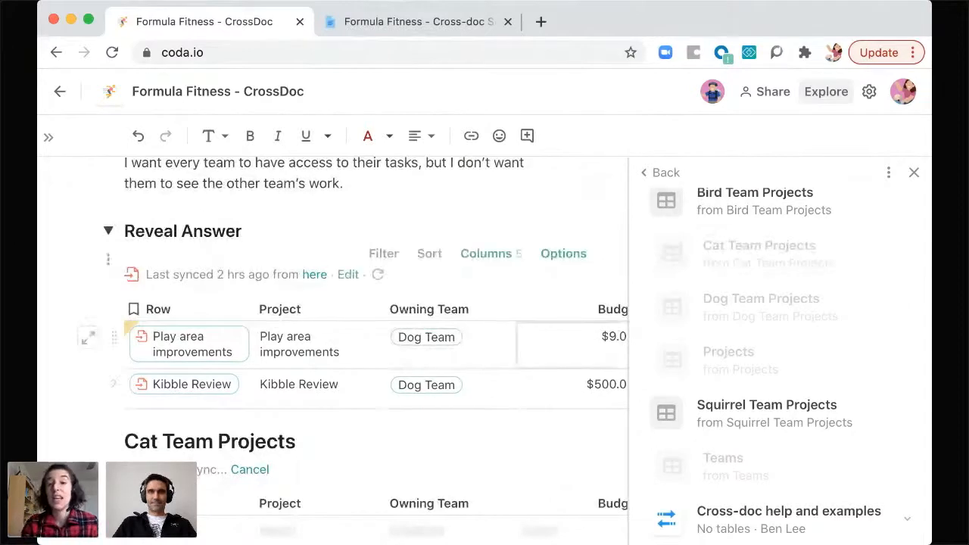
# Close the Cross-doc table list and view the comments on the Play area improvements row.
pyautogui.click(914, 172)
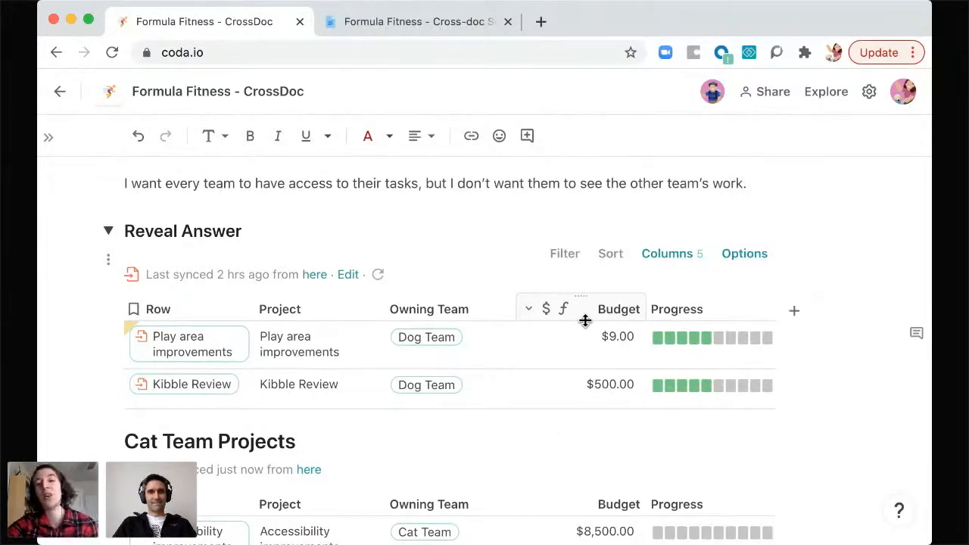
pyautogui.scroll(-2, 585, 320)
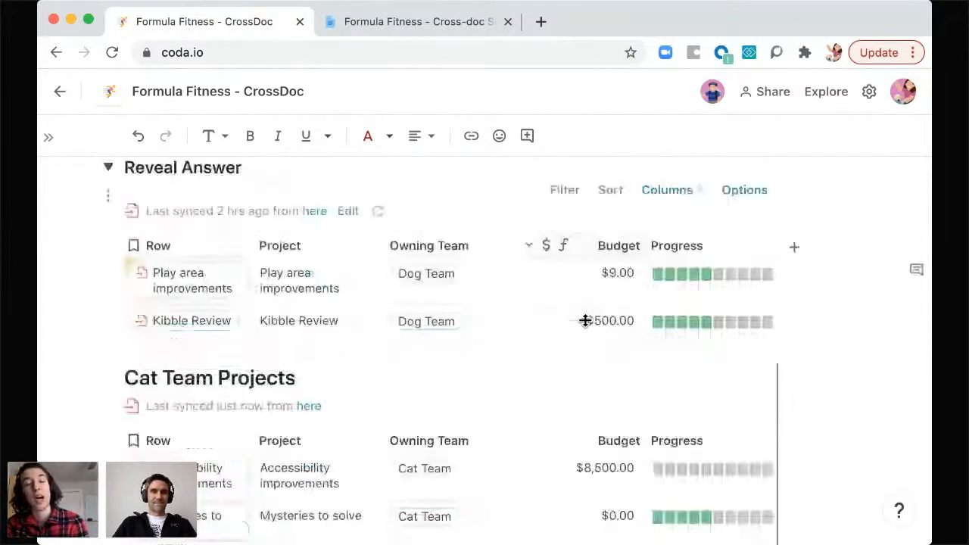
pyautogui.scroll(-1, 585, 320)
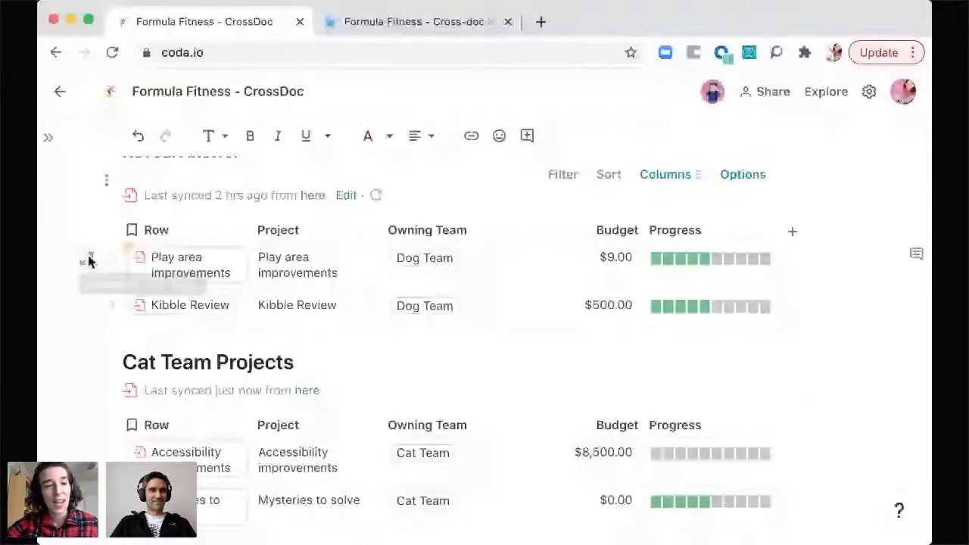
pyautogui.click(89, 262)
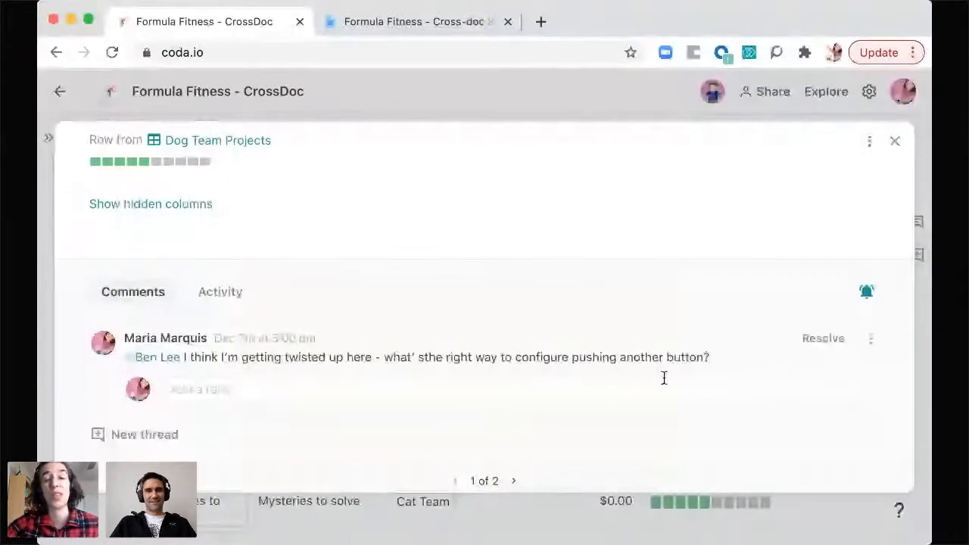
pyautogui.click(893, 141)
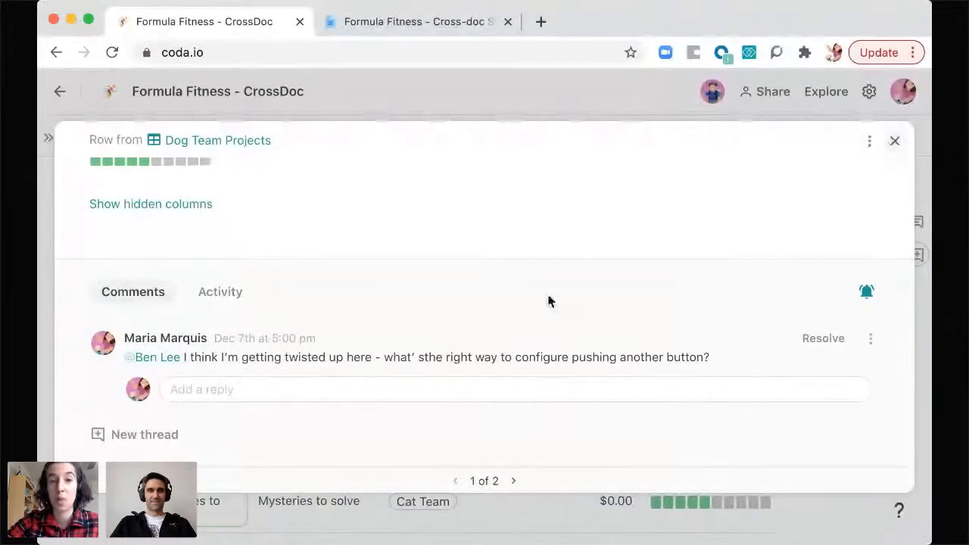
# Add a comment to Exercise 2's Reveal Answer heading that mentions the collaborator and asks "What's this about?".
pyautogui.scroll(2, 202, 250)
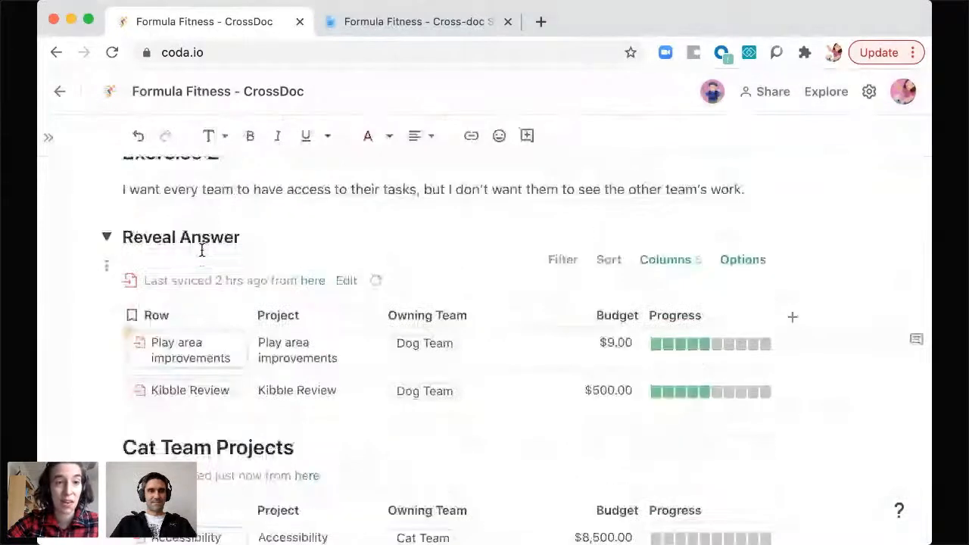
pyautogui.tripleClick(198, 241)
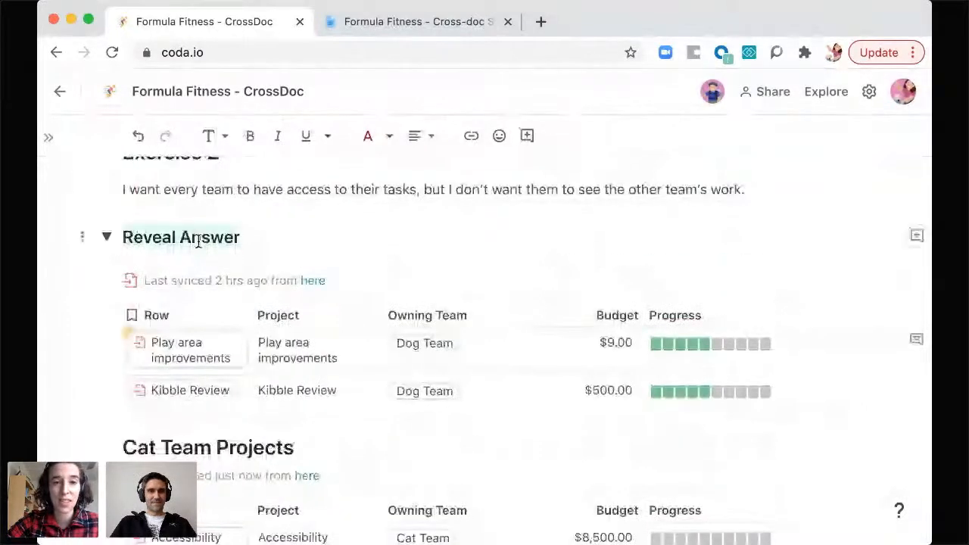
pyautogui.click(528, 137)
pyautogui.write('@ben')
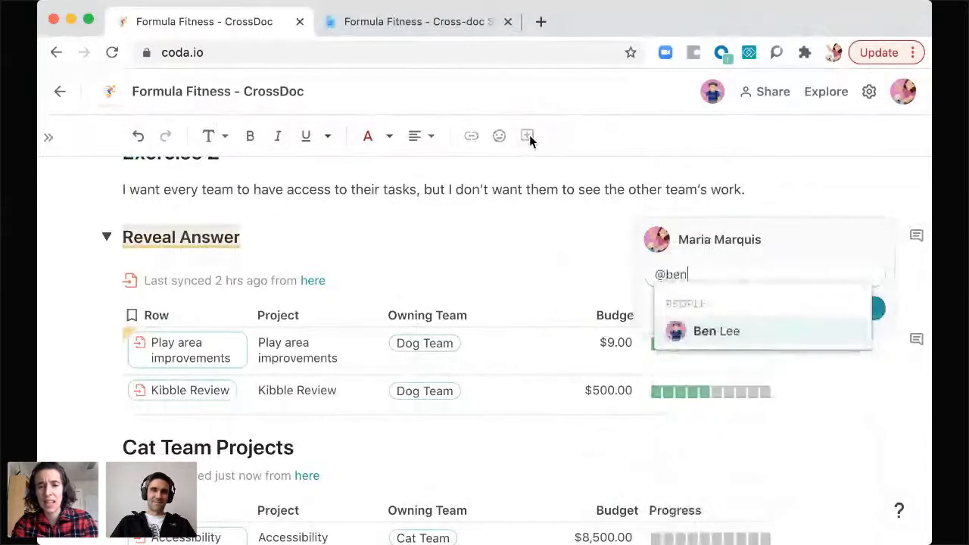
pyautogui.press('Return')
pyautogui.write("What's")
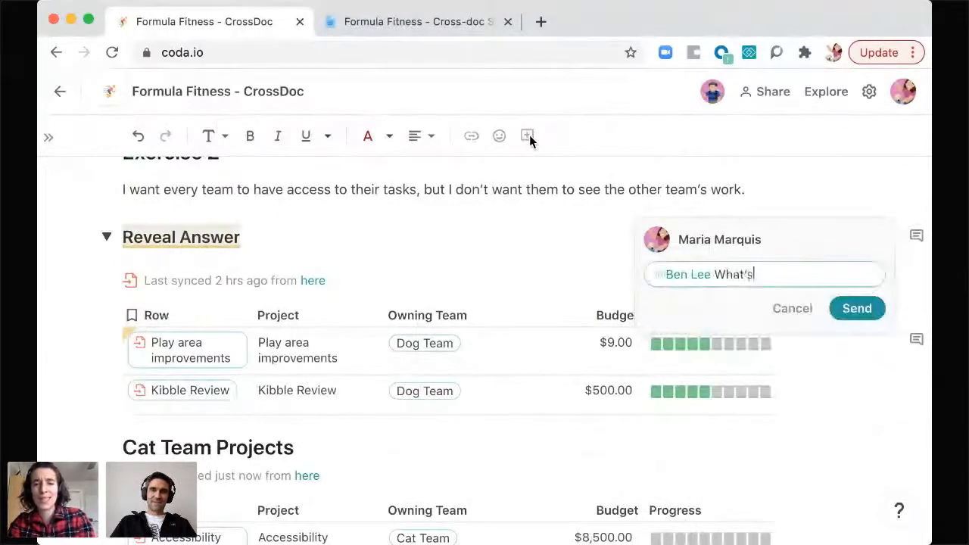
pyautogui.write(' this about?')
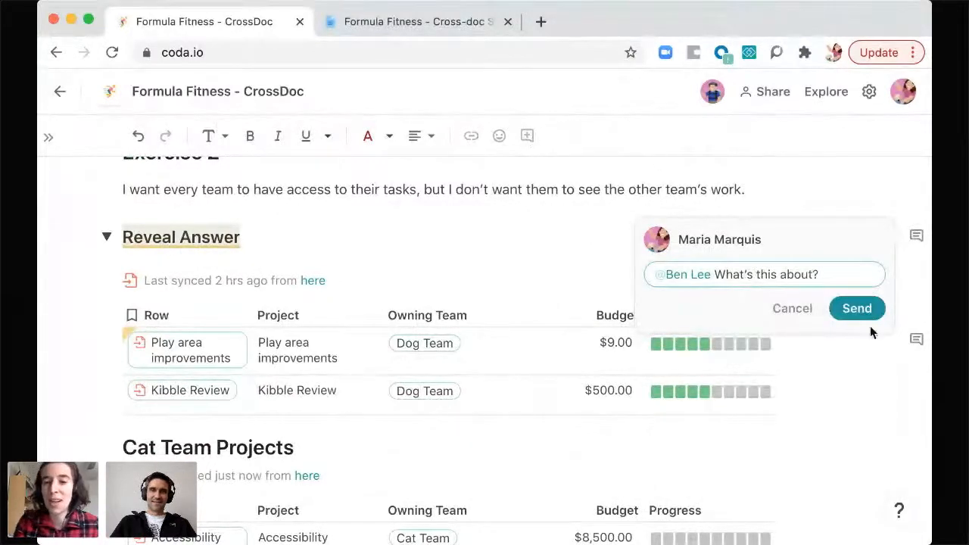
pyautogui.click(868, 317)
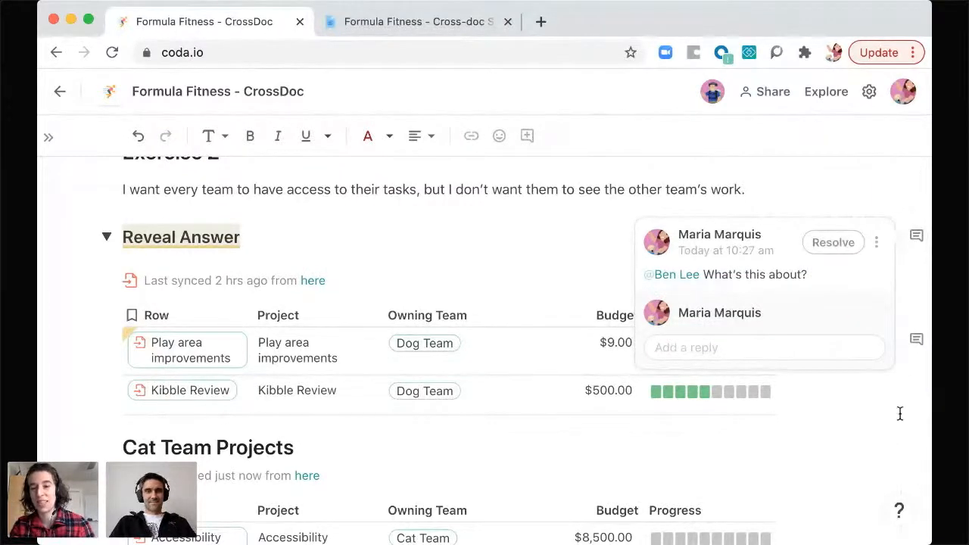
# Open the doc's comments list, set it to hide comments, and close it.
pyautogui.scroll(-3, 902, 340)
pyautogui.scroll(3, 628, 320)
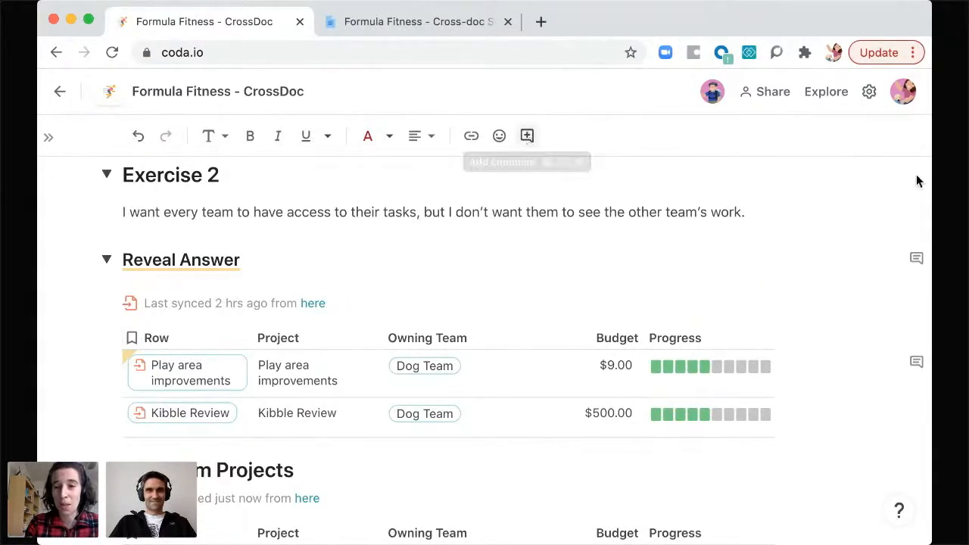
pyautogui.scroll(-2, 918, 179)
pyautogui.click(916, 327)
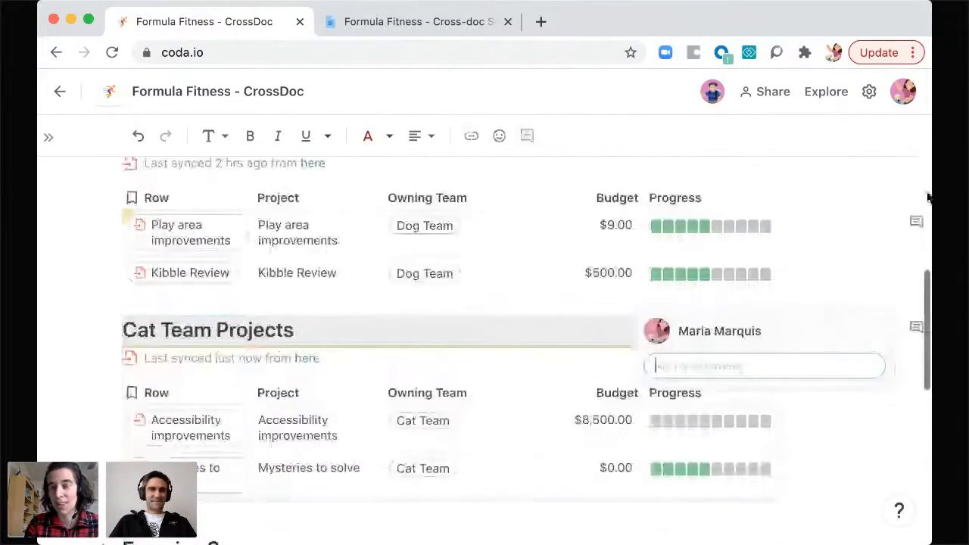
pyautogui.scroll(5, 921, 181)
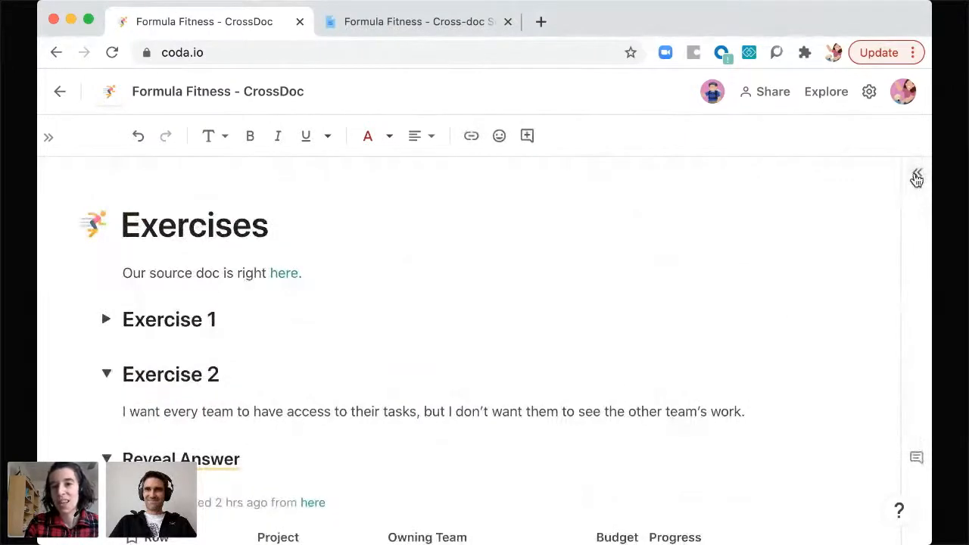
pyautogui.click(918, 179)
pyautogui.click(861, 174)
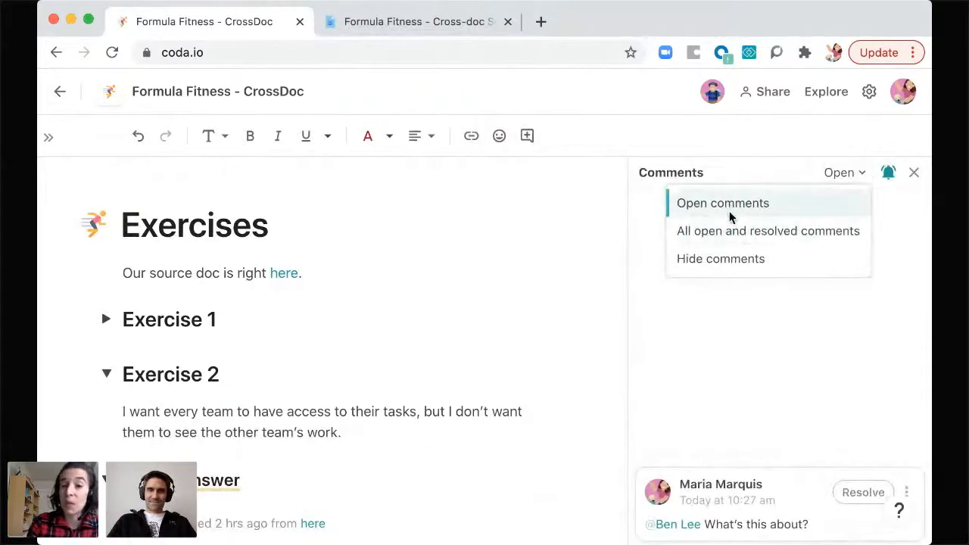
pyautogui.click(723, 261)
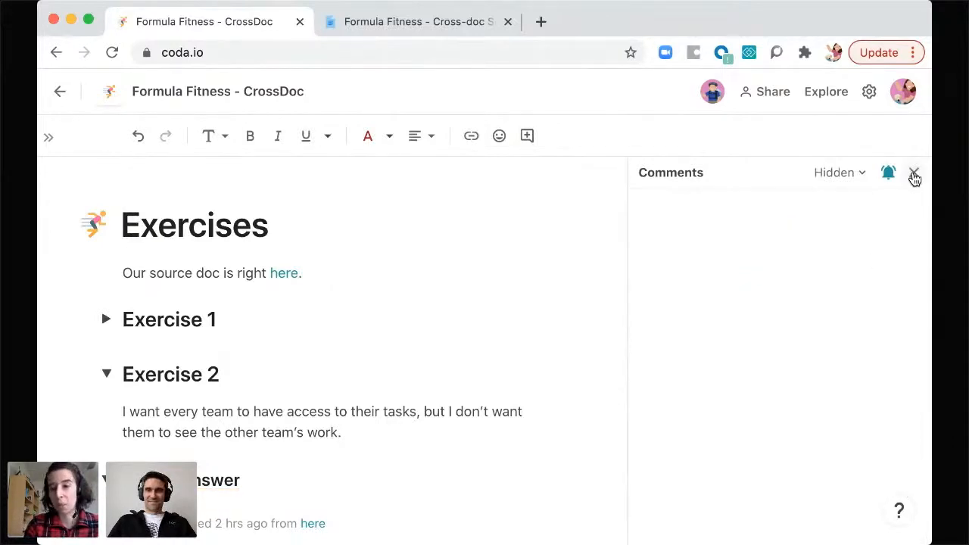
pyautogui.click(915, 174)
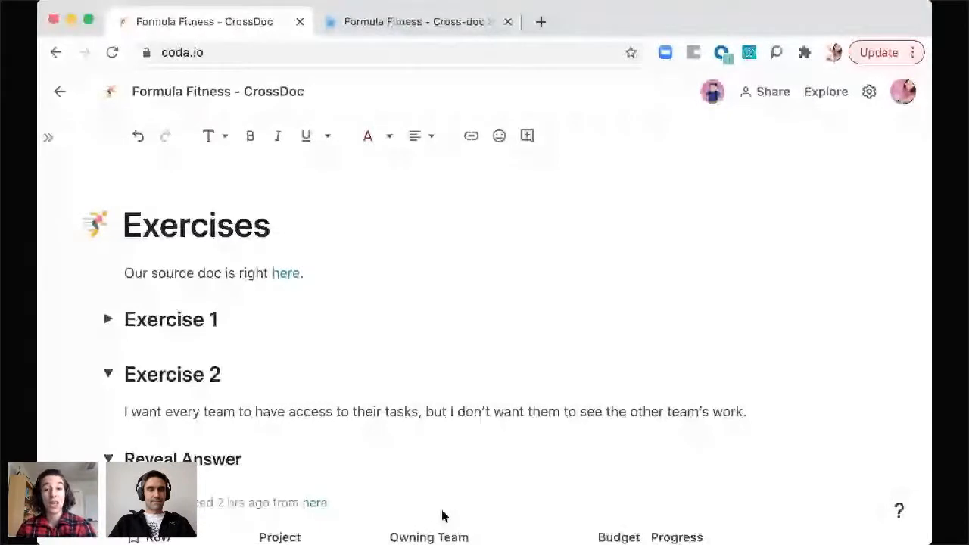
# Filter the Dog Team table in Exercise 2 by Budget, with a minimum of $209.
pyautogui.scroll(-3, 553, 346)
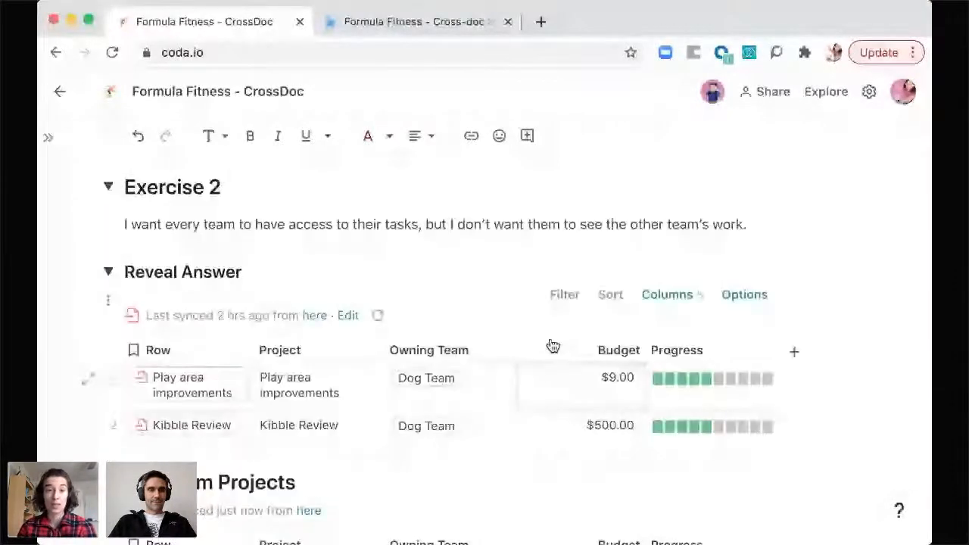
pyautogui.click(565, 296)
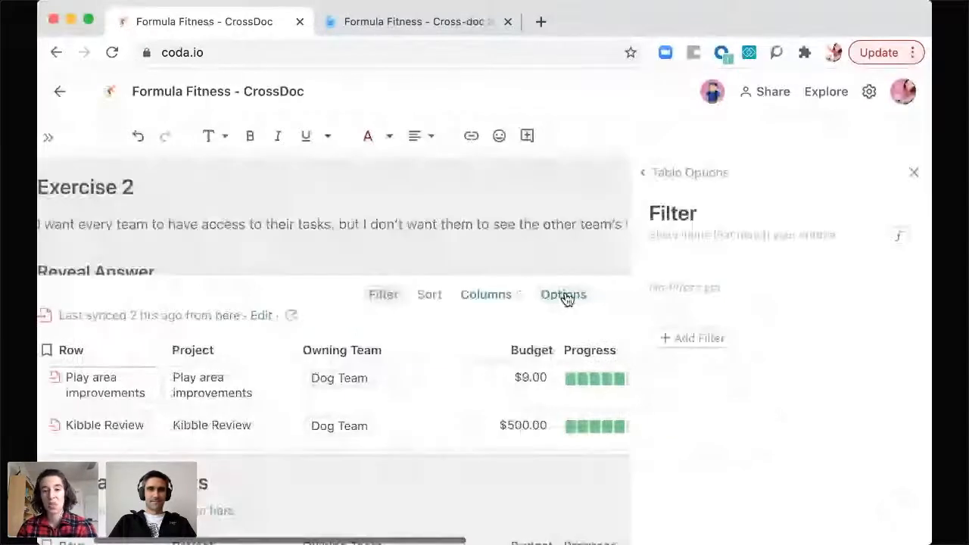
pyautogui.click(693, 338)
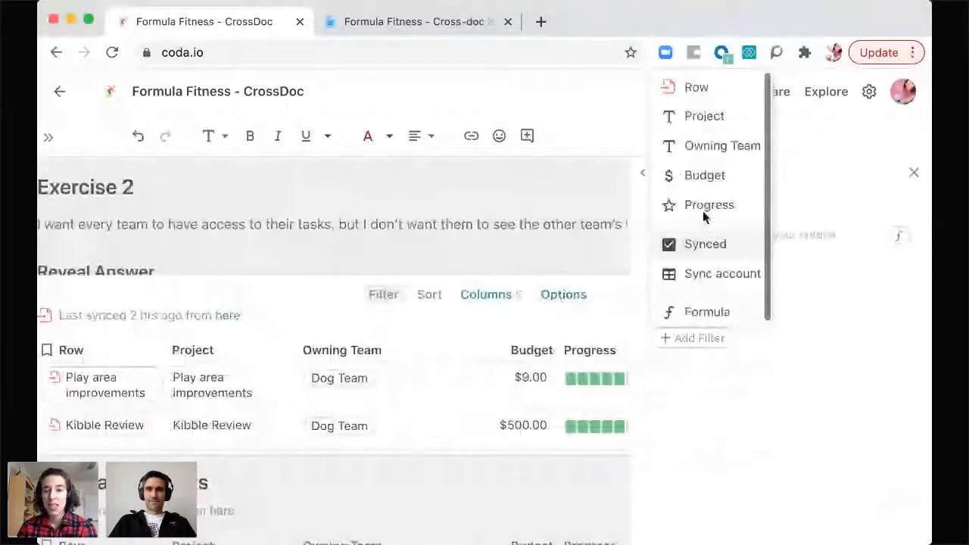
pyautogui.click(705, 175)
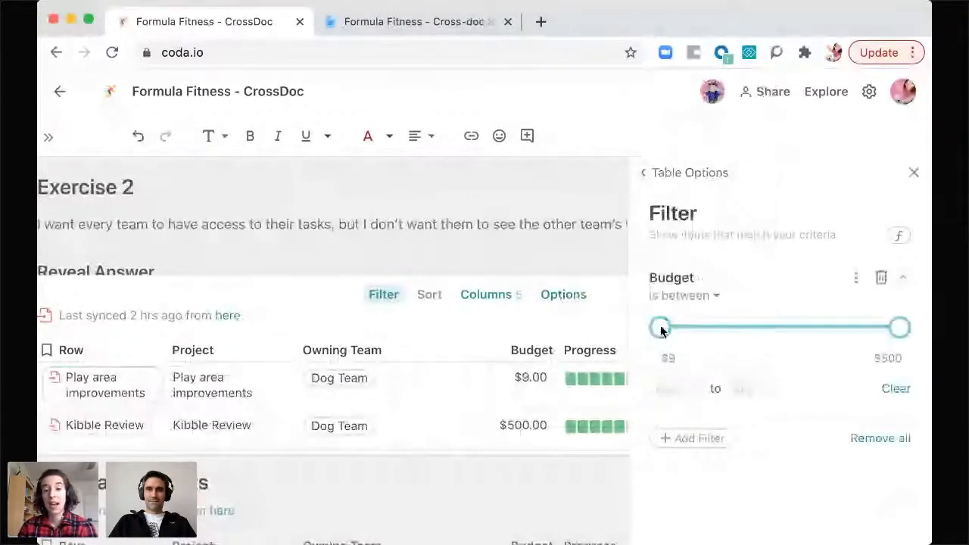
pyautogui.moveTo(660, 330); pyautogui.dragTo(761, 335)
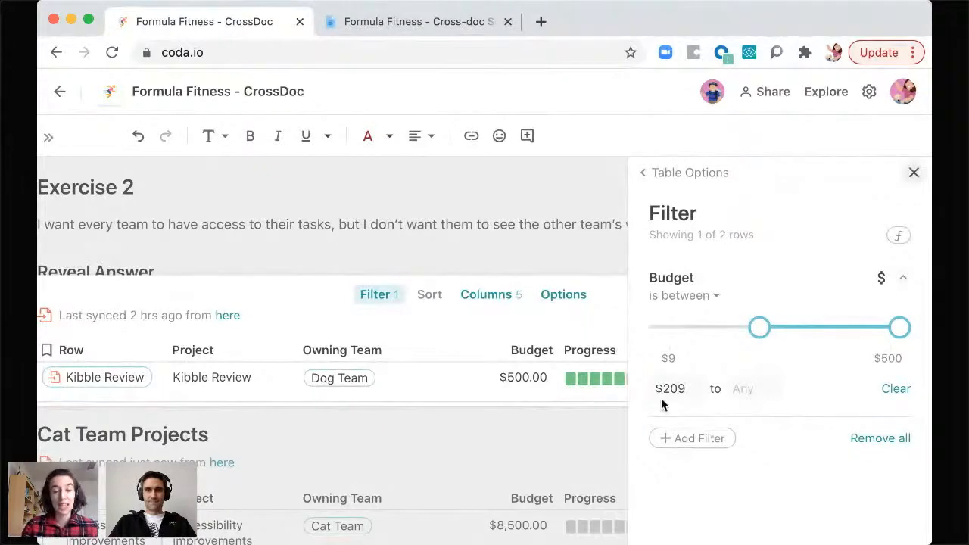
pyautogui.click(583, 418)
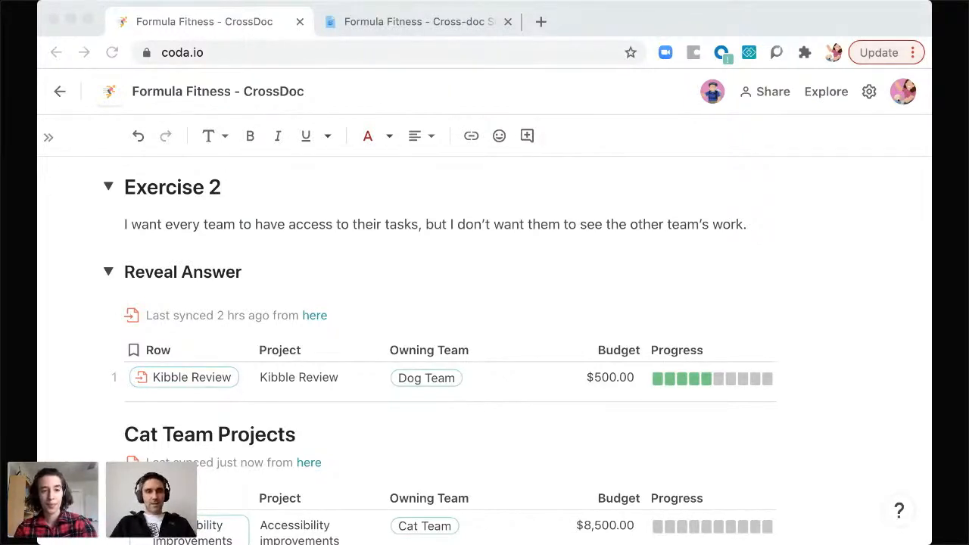
pyautogui.click(729, 263)
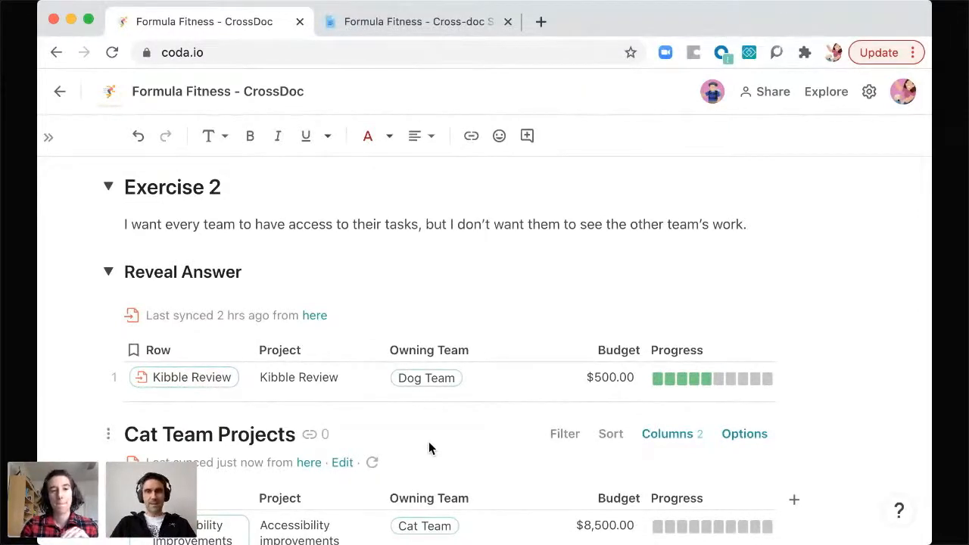
# Check the Teams page in the Cross-doc Source Doc and return to the exercises doc.
pyautogui.scroll(-2, 429, 446)
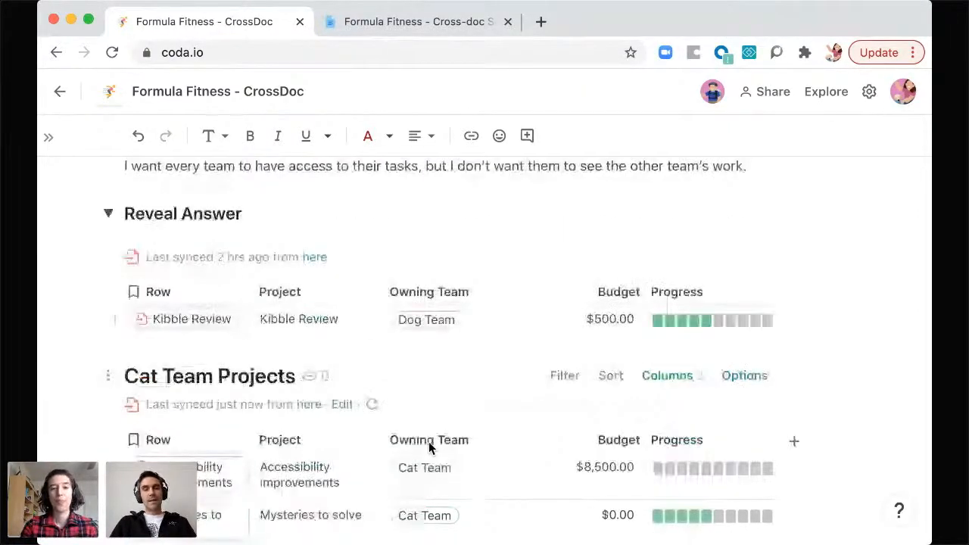
pyautogui.scroll(-1, 429, 447)
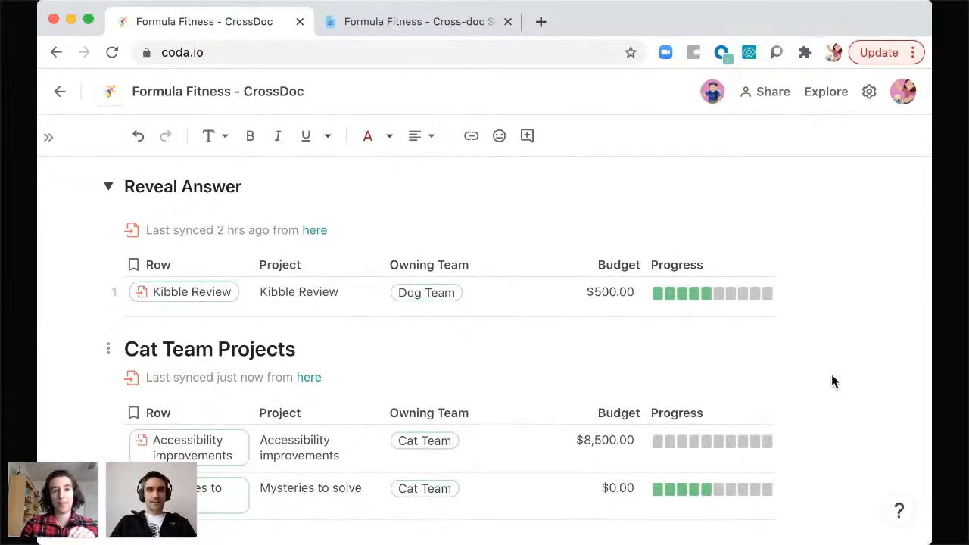
pyautogui.click(393, 24)
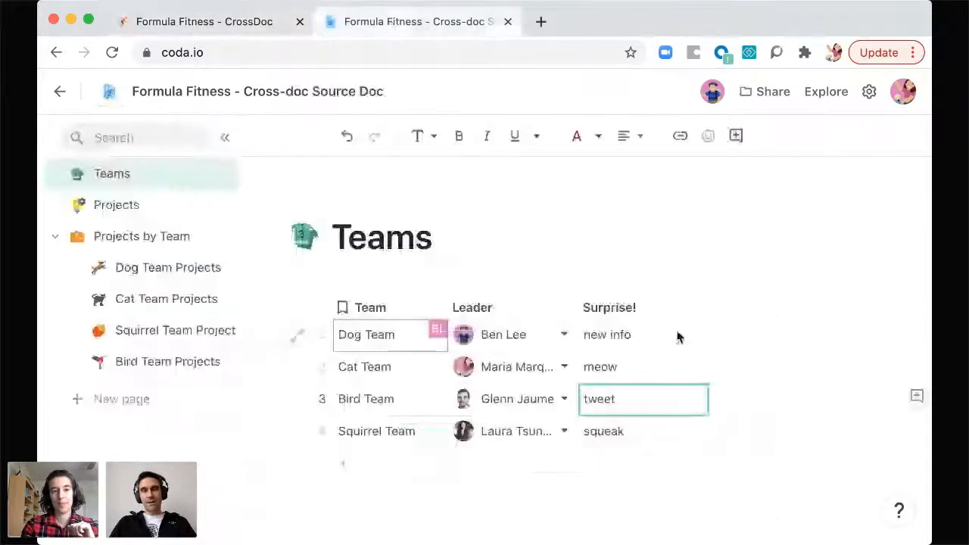
pyautogui.click(234, 28)
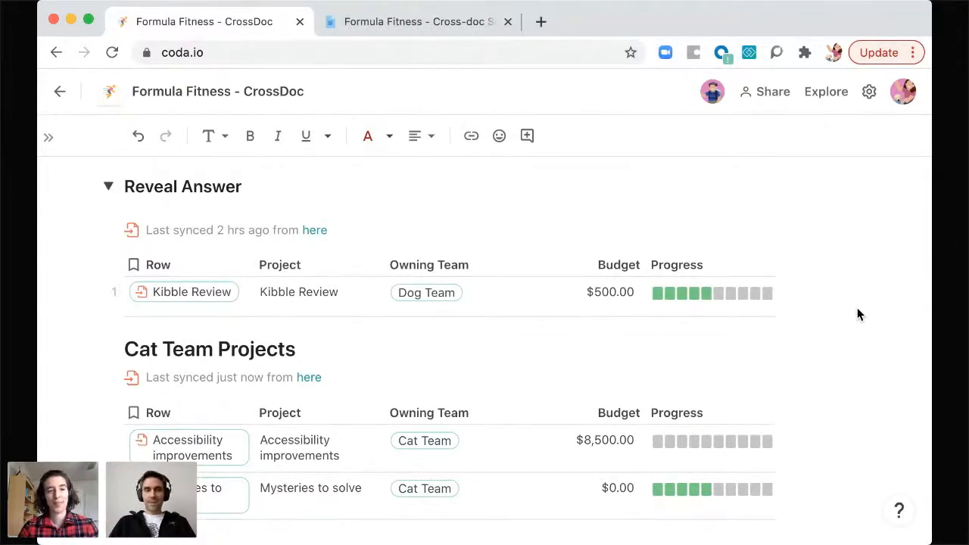
# Review the Dog Team table's Cross-doc settings, including the refresh data and table limit choices, and leave them as they are.
pyautogui.scroll(1, 615, 260)
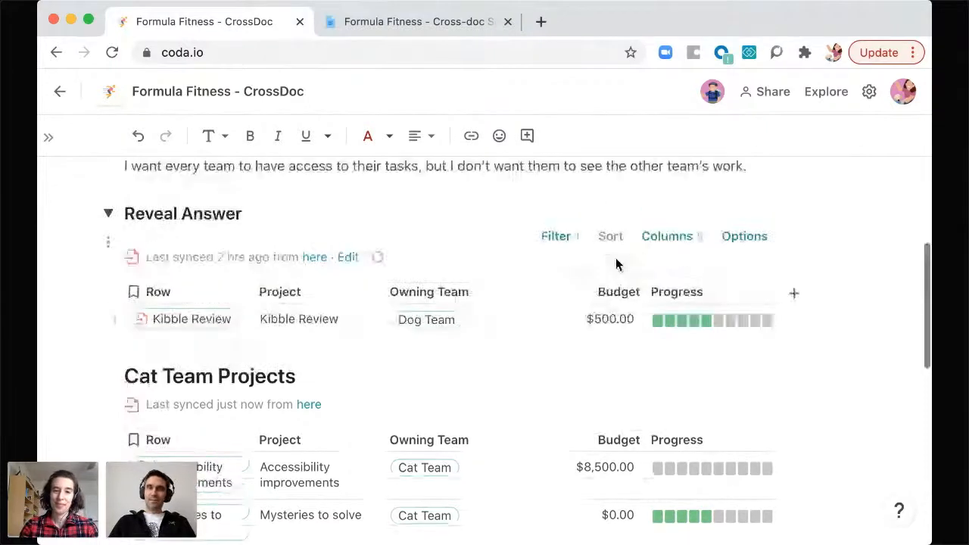
pyautogui.click(745, 236)
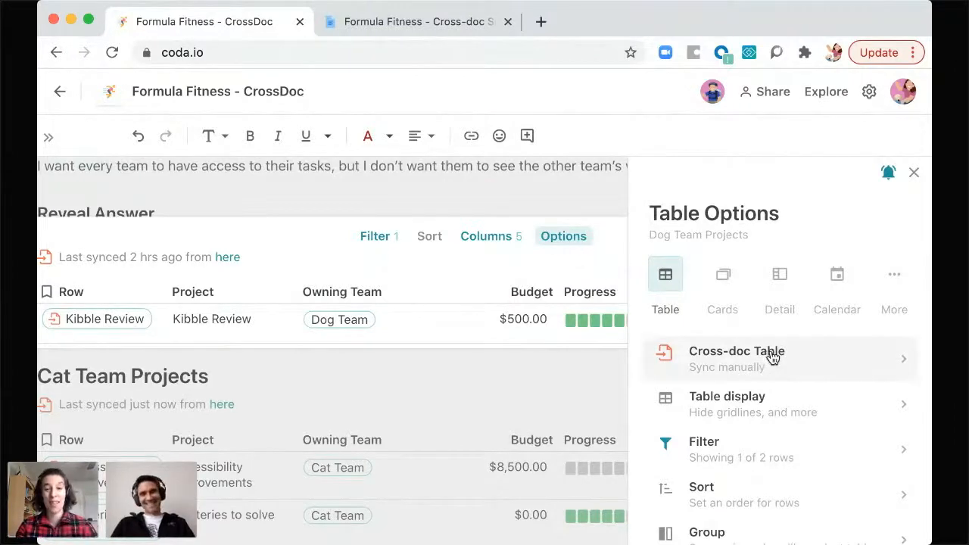
pyautogui.click(851, 362)
pyautogui.click(707, 284)
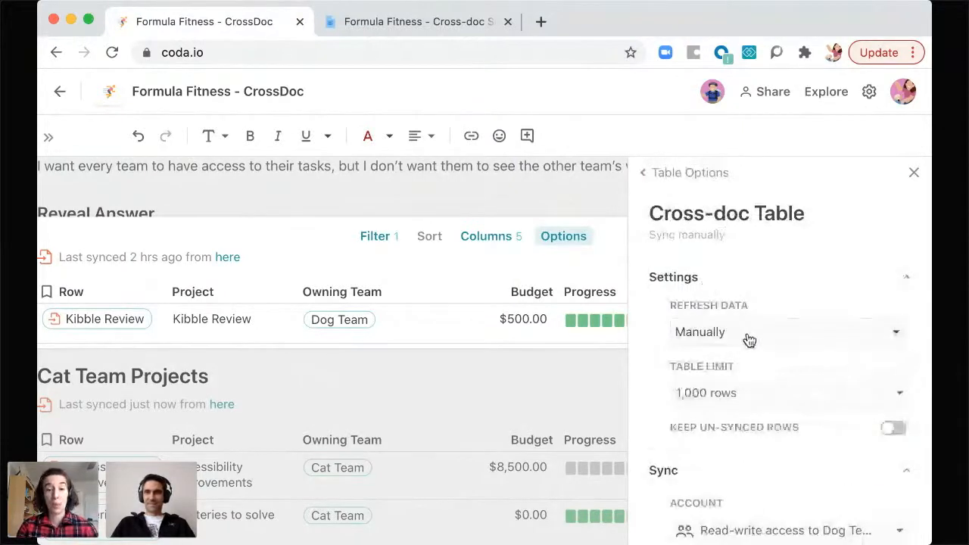
pyautogui.click(748, 340)
pyautogui.click(642, 425)
pyautogui.click(765, 394)
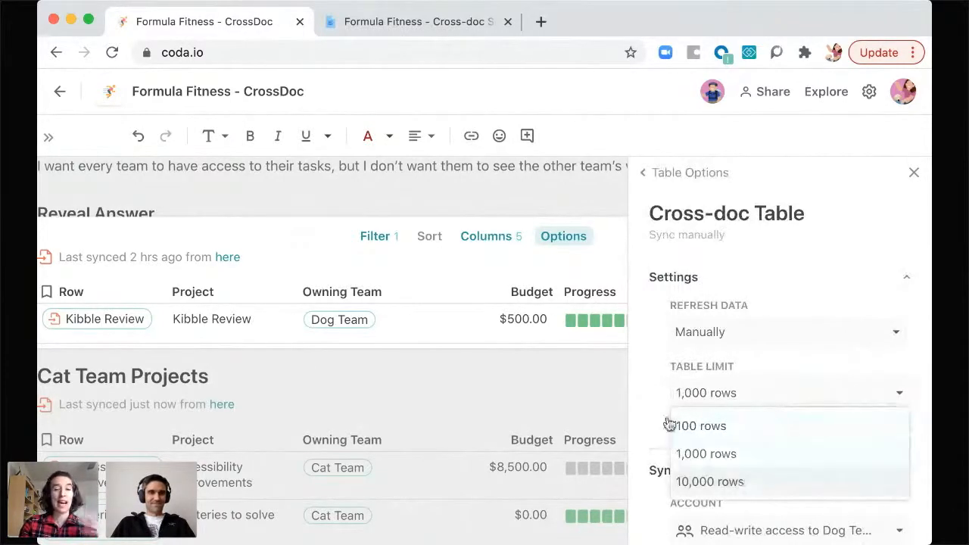
pyautogui.click(647, 407)
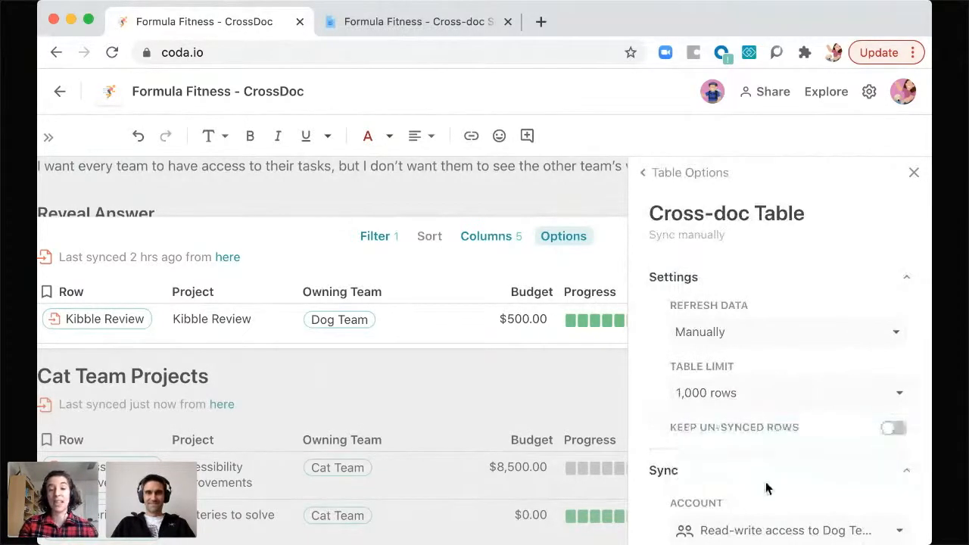
pyautogui.scroll(-2, 705, 490)
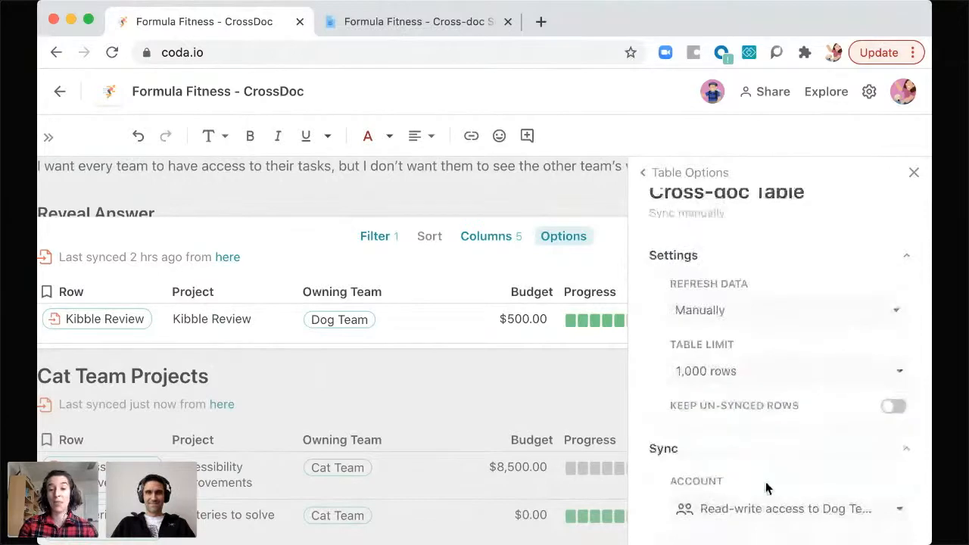
pyautogui.click(914, 176)
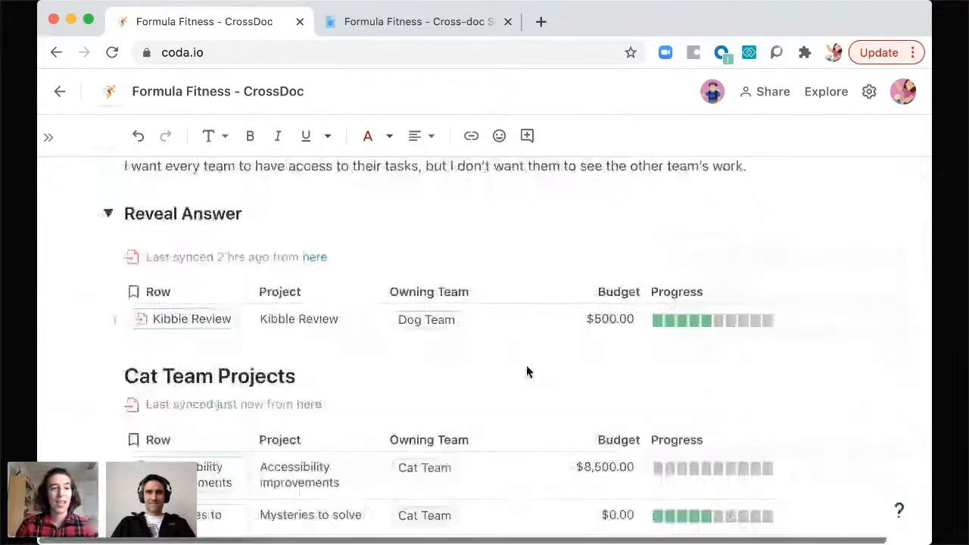
# Collapse Exercise 2 and expand Exercise 3 together with its Reveal Answer section to show the task table.
pyautogui.scroll(2, 527, 371)
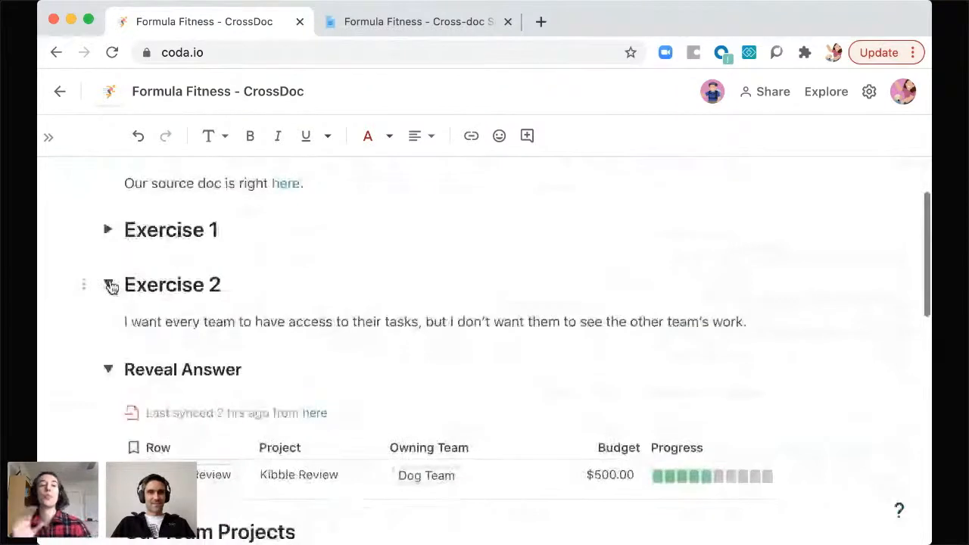
pyautogui.click(110, 286)
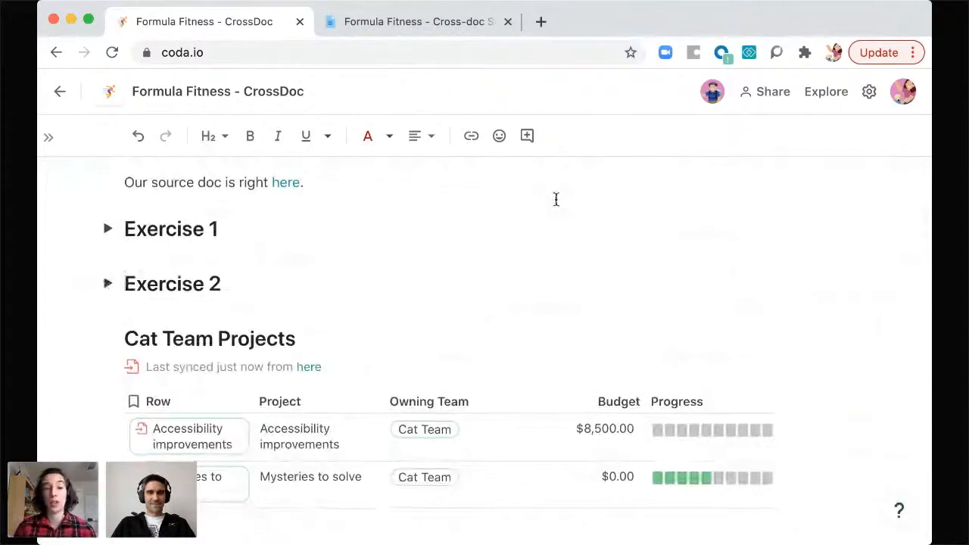
pyautogui.scroll(-2, 556, 200)
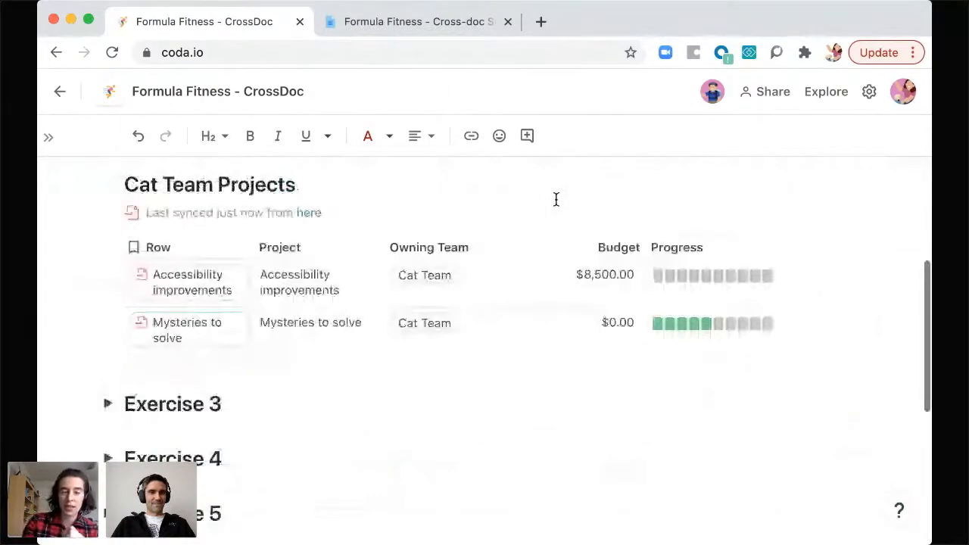
pyautogui.scroll(-2, 555, 199)
pyautogui.click(108, 288)
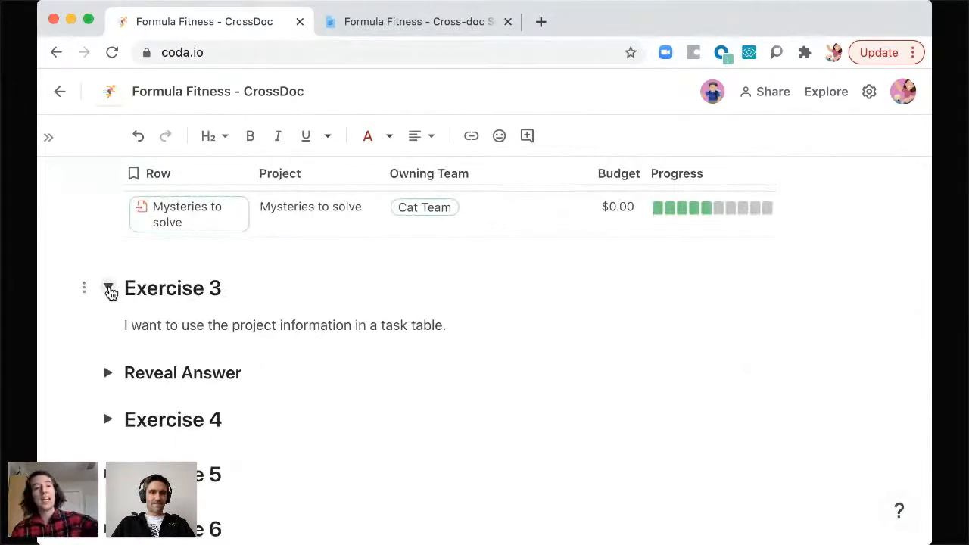
pyautogui.click(108, 372)
pyautogui.scroll(-1, 505, 394)
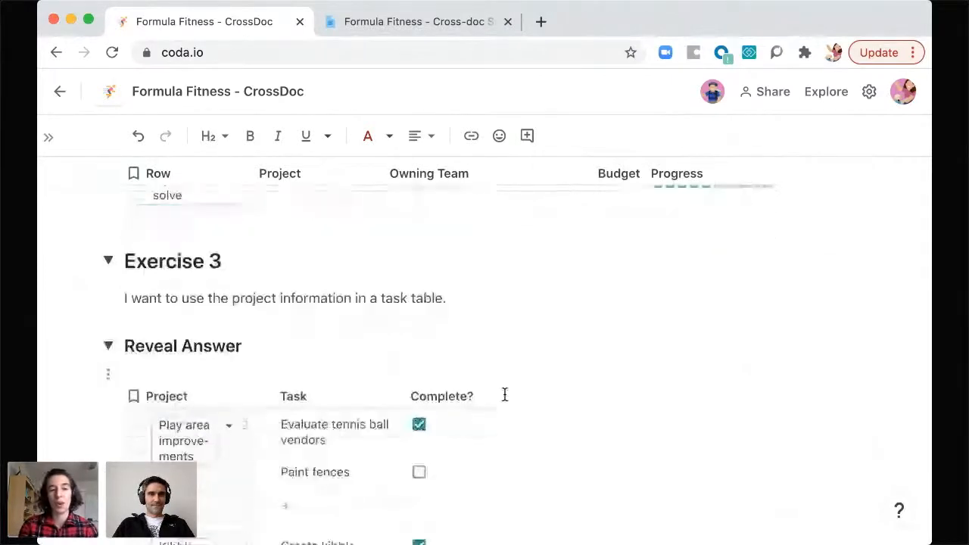
pyautogui.scroll(-4, 505, 394)
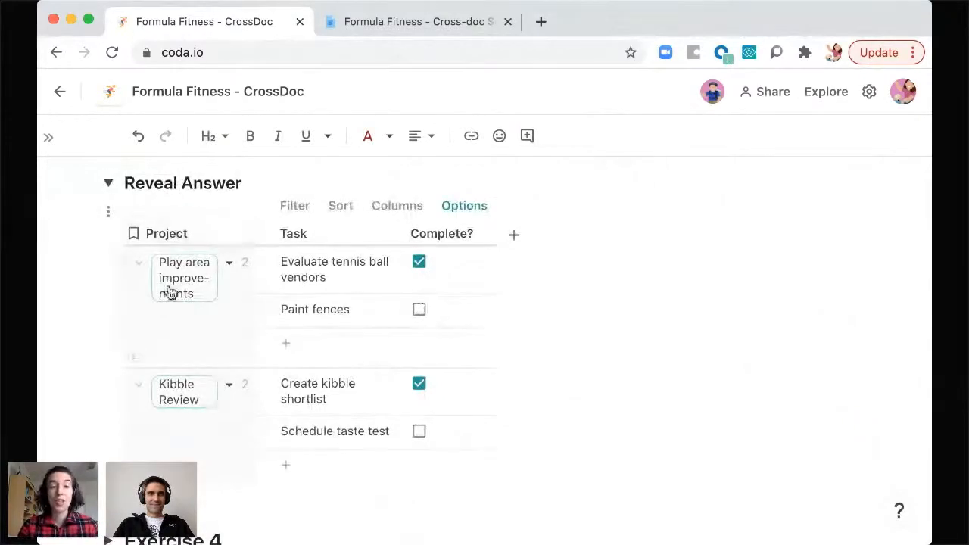
pyautogui.moveTo(189, 286)
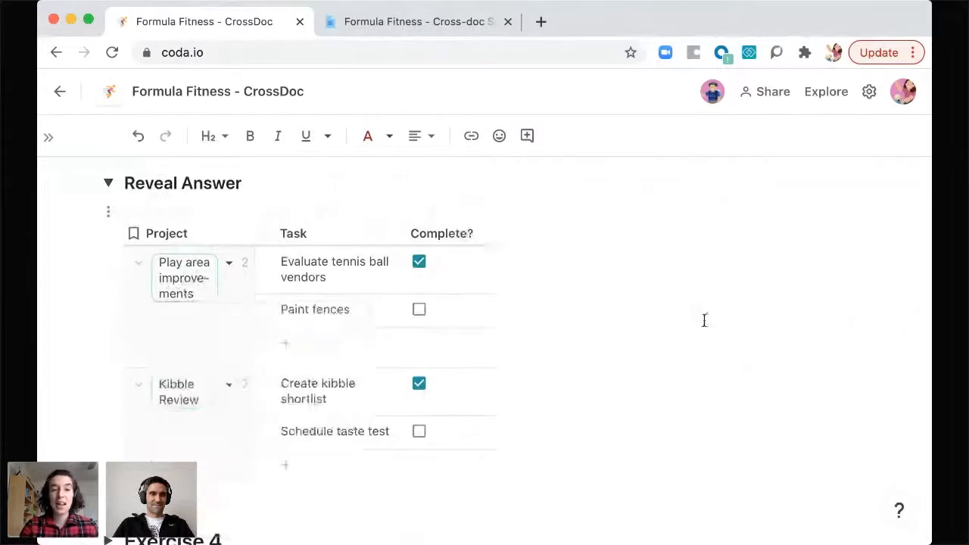
# Expand Exercise 2 again and delete the Budget filter from its Dog Team table.
pyautogui.scroll(3, 704, 320)
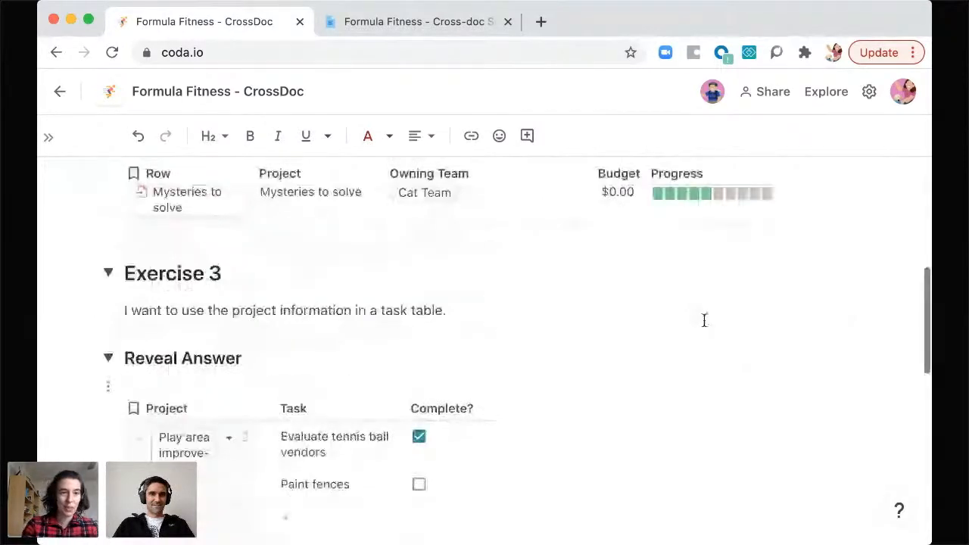
pyautogui.scroll(3, 704, 320)
pyautogui.click(108, 244)
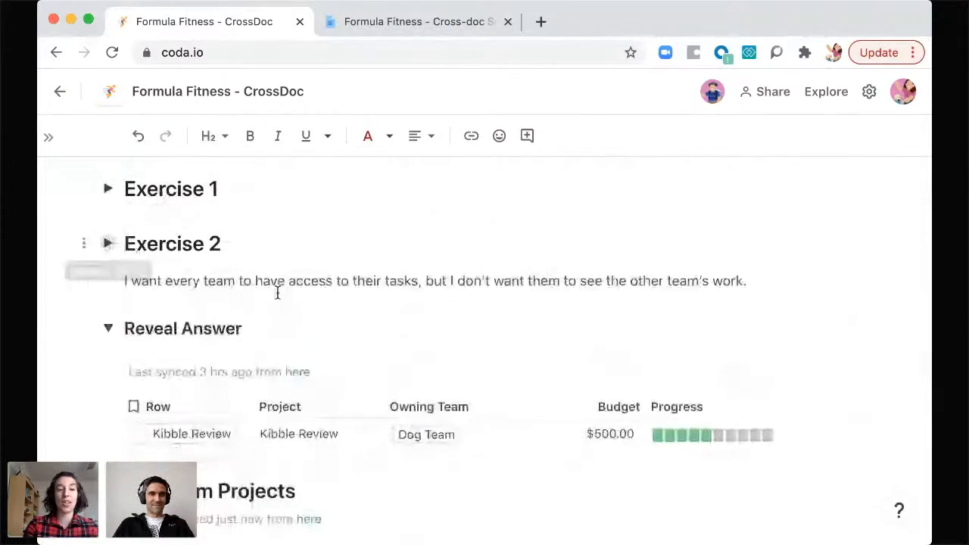
pyautogui.scroll(-2, 292, 431)
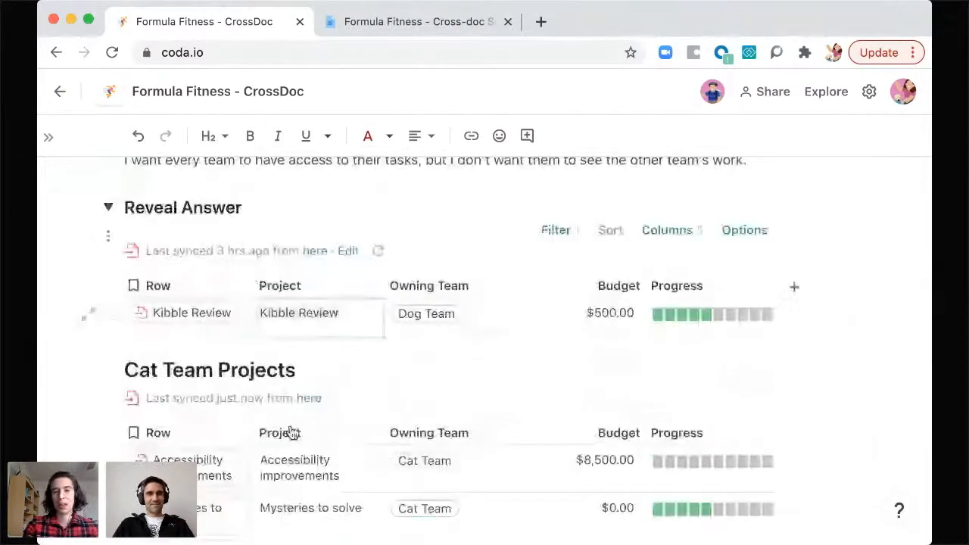
pyautogui.scroll(-1, 292, 433)
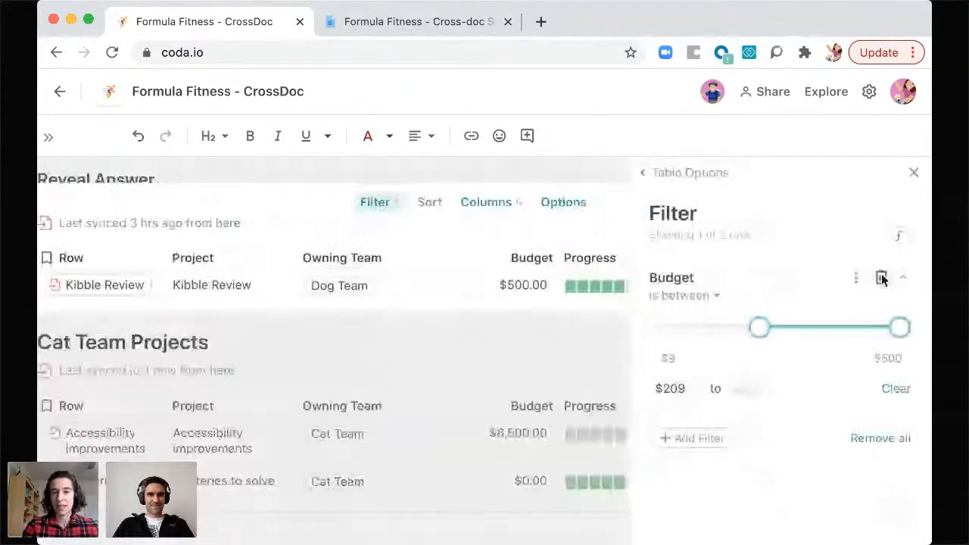
pyautogui.click(882, 278)
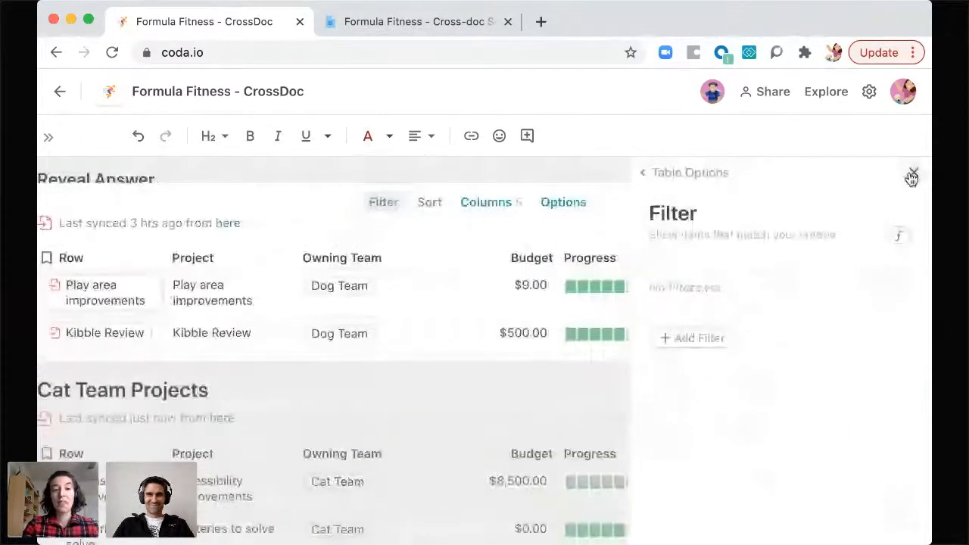
pyautogui.click(913, 174)
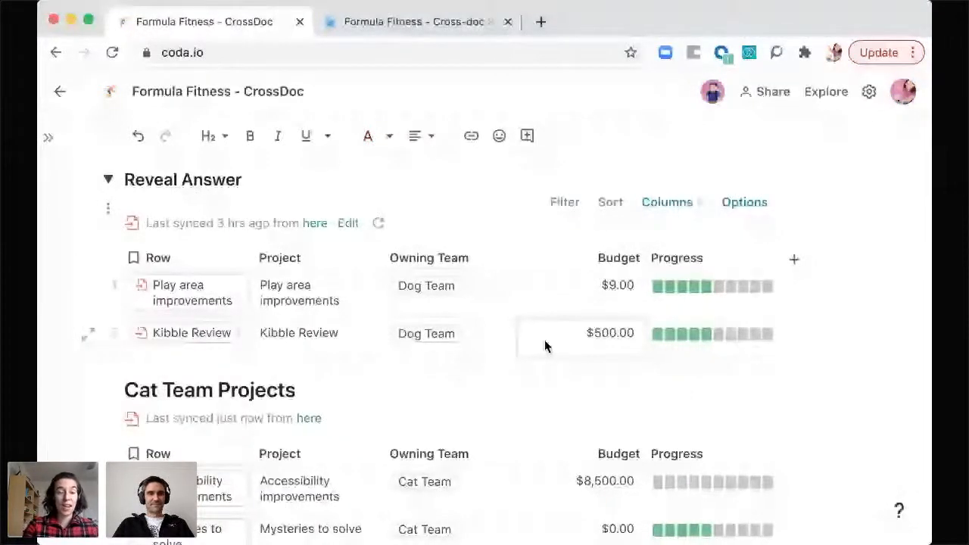
# Review the lookup options of the Project column in Exercise 3's task table, including the available source tables, without changing them.
pyautogui.scroll(-10, 232, 336)
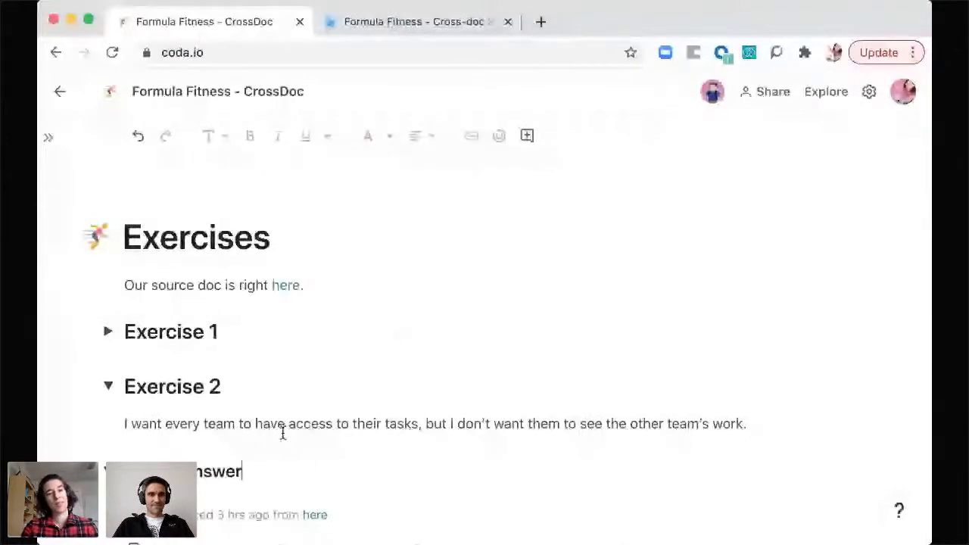
pyautogui.scroll(-10, 283, 433)
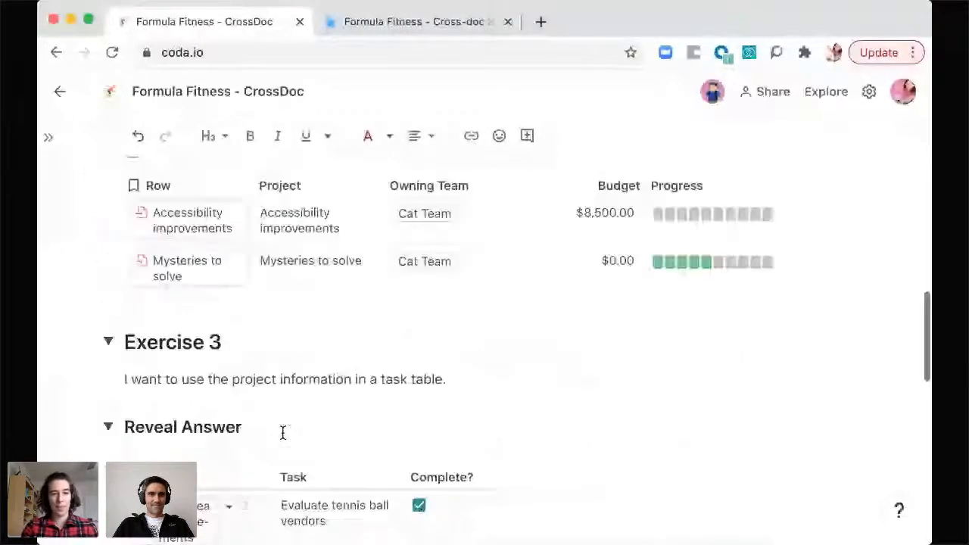
pyautogui.scroll(-3, 283, 432)
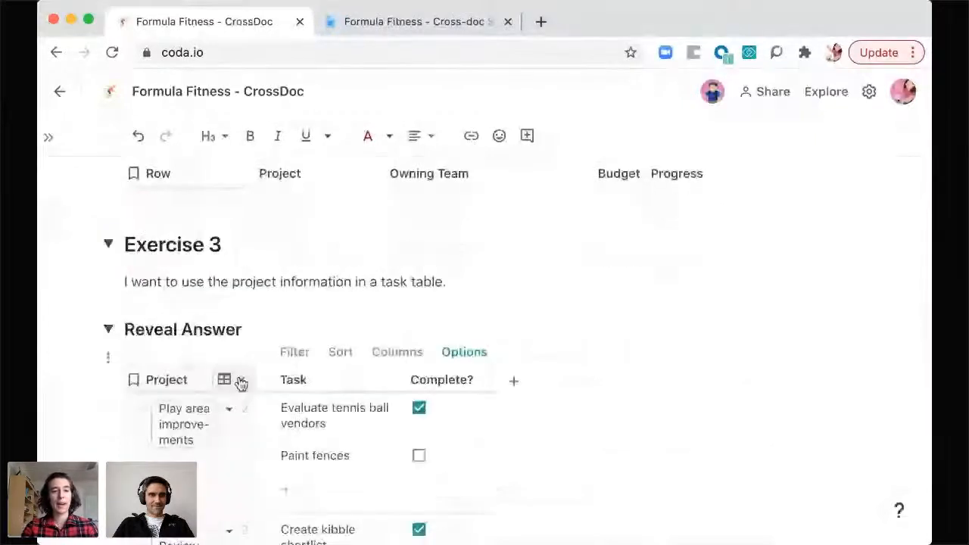
pyautogui.click(240, 381)
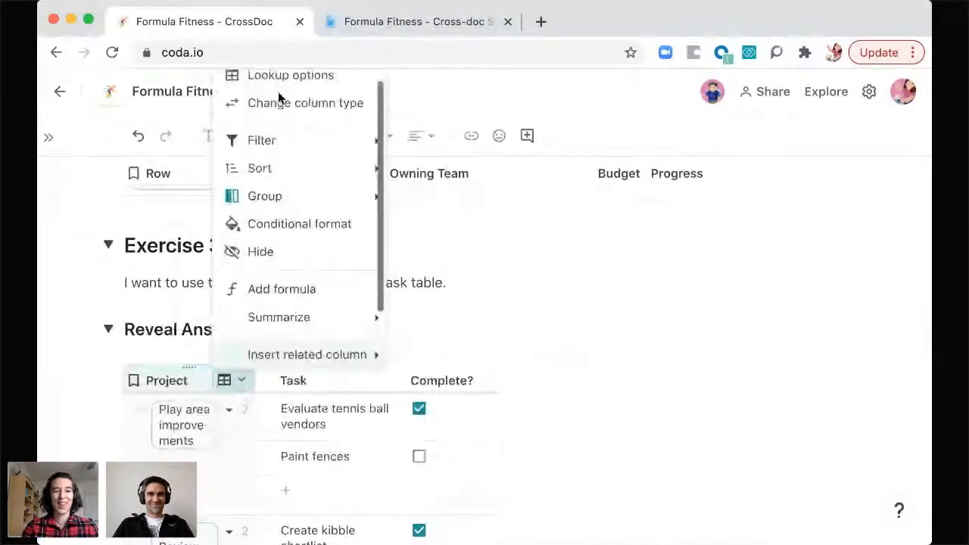
pyautogui.click(323, 84)
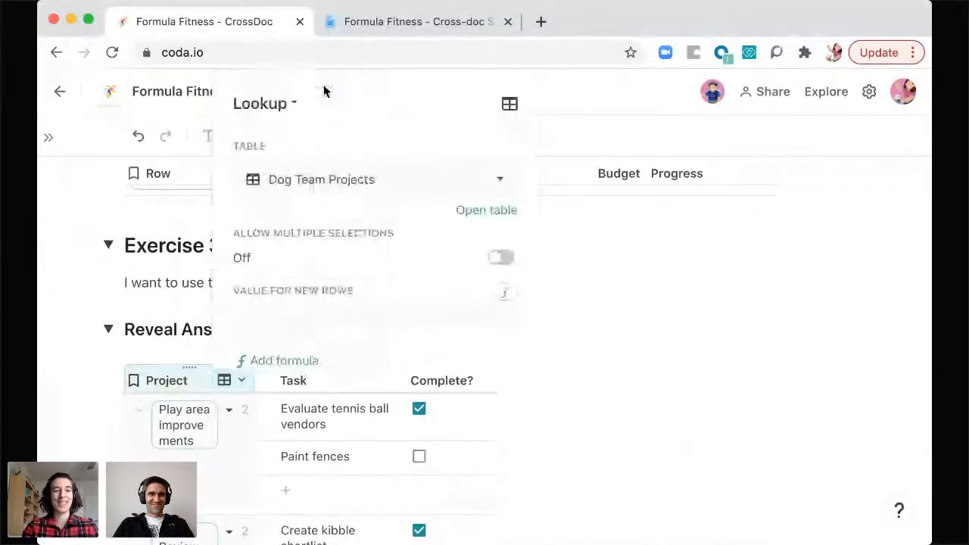
pyautogui.click(426, 179)
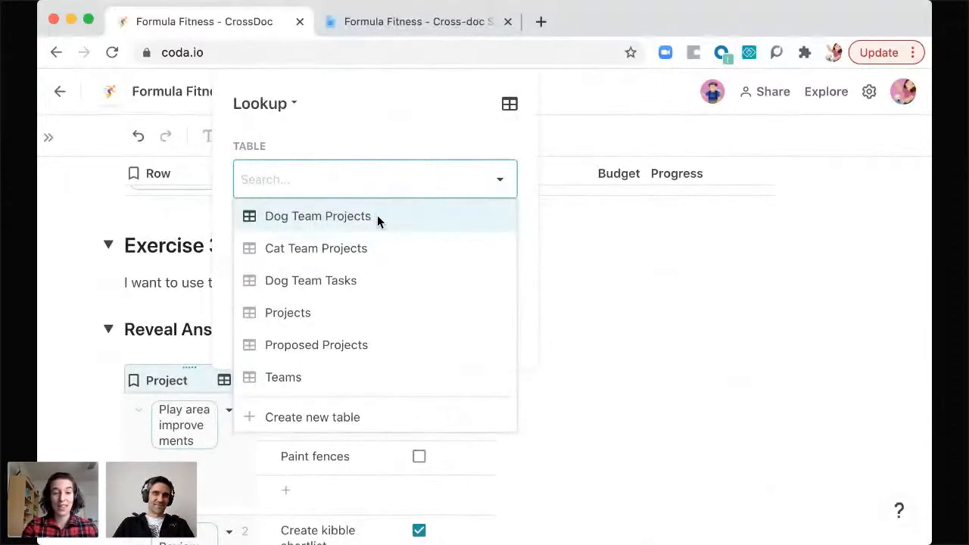
pyautogui.click(191, 421)
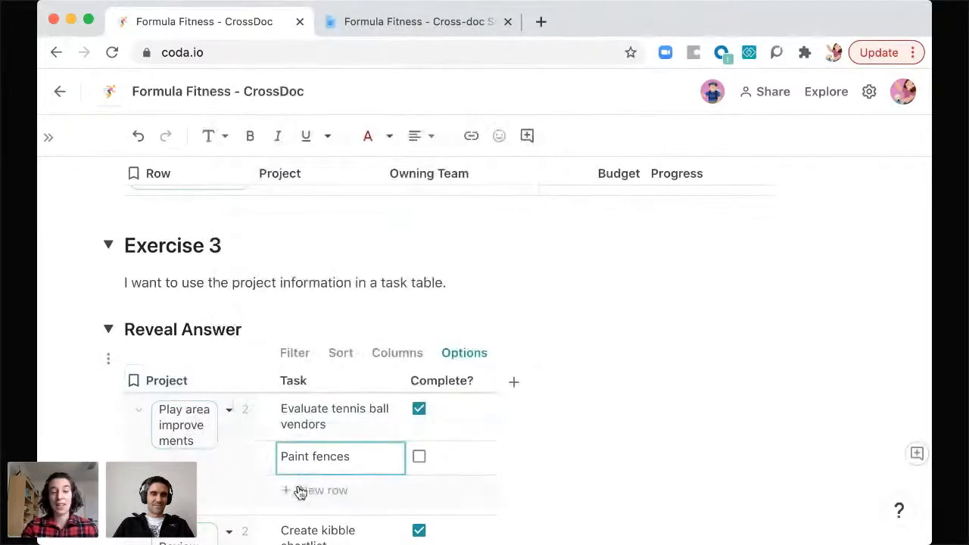
# Add the tasks "Bring your kong program" and "Paw washing station" under the Play area improvements project.
pyautogui.scroll(-4, 299, 488)
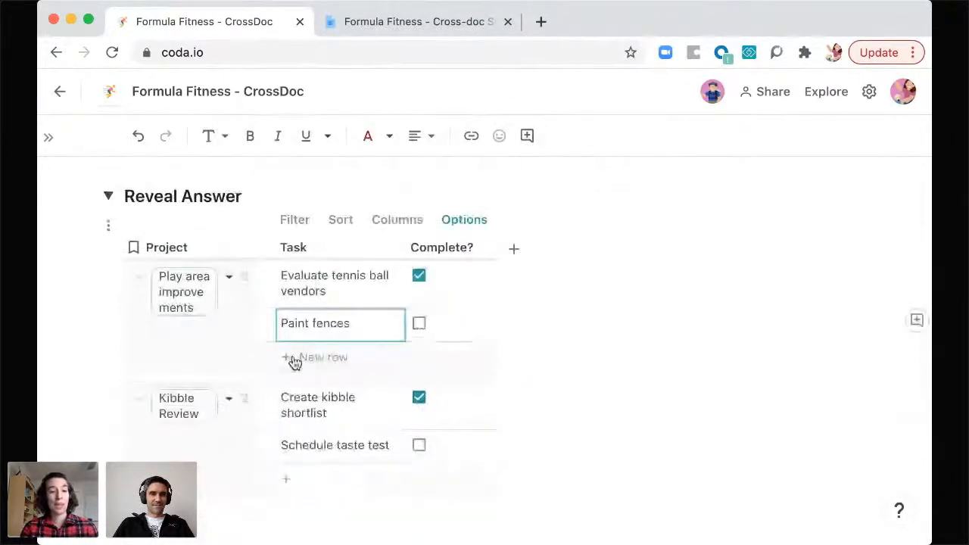
pyautogui.click(294, 362)
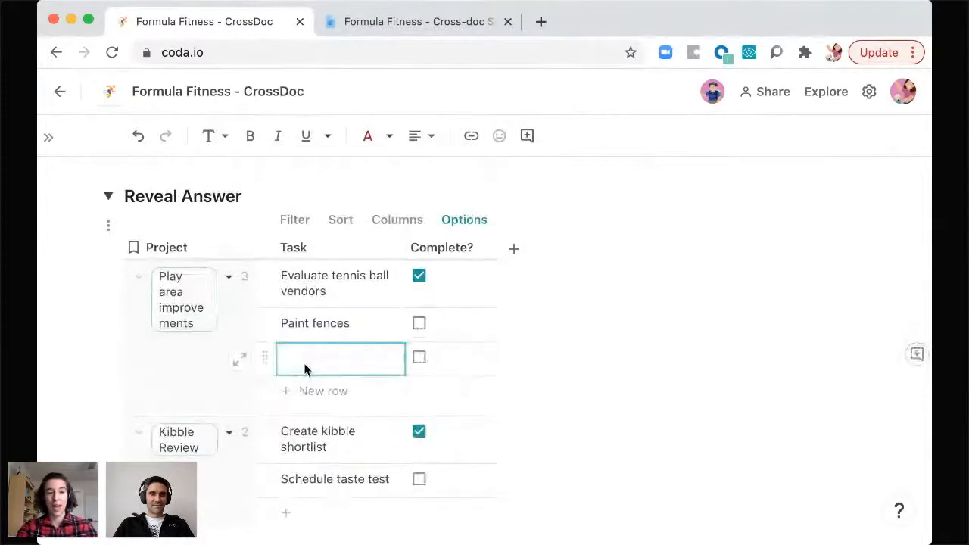
pyautogui.write('Bring your kong program')
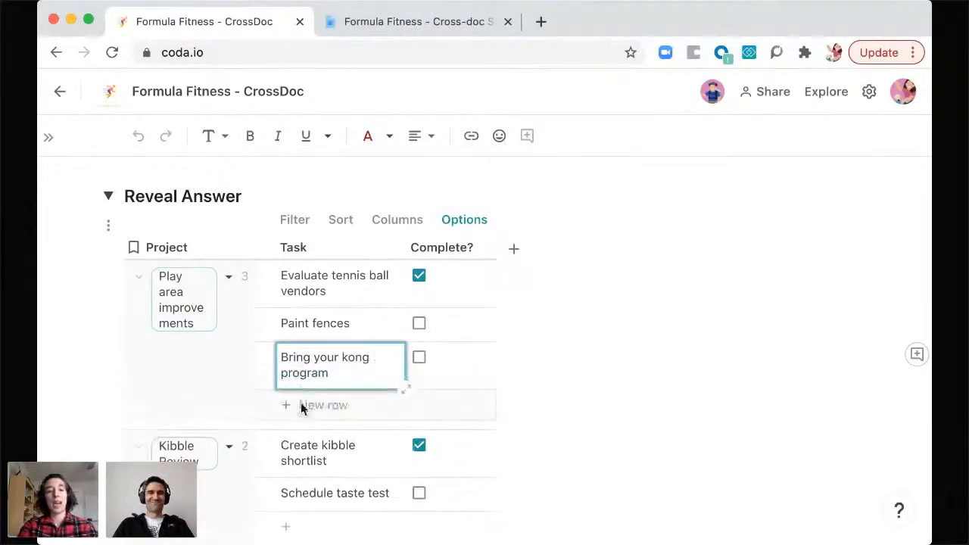
pyautogui.click(301, 407)
pyautogui.write('Paw')
pyautogui.write('washing station')
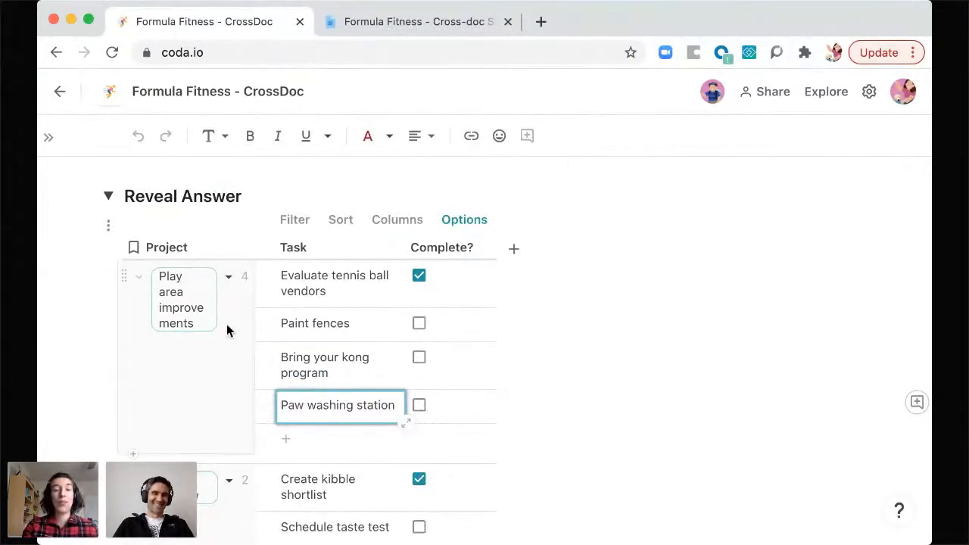
# Check the Progress column of the Dog Team table in Exercise 2 and return to Exercise 3's task table.
pyautogui.scroll(2, 500, 270)
pyautogui.scroll(2, 500, 276)
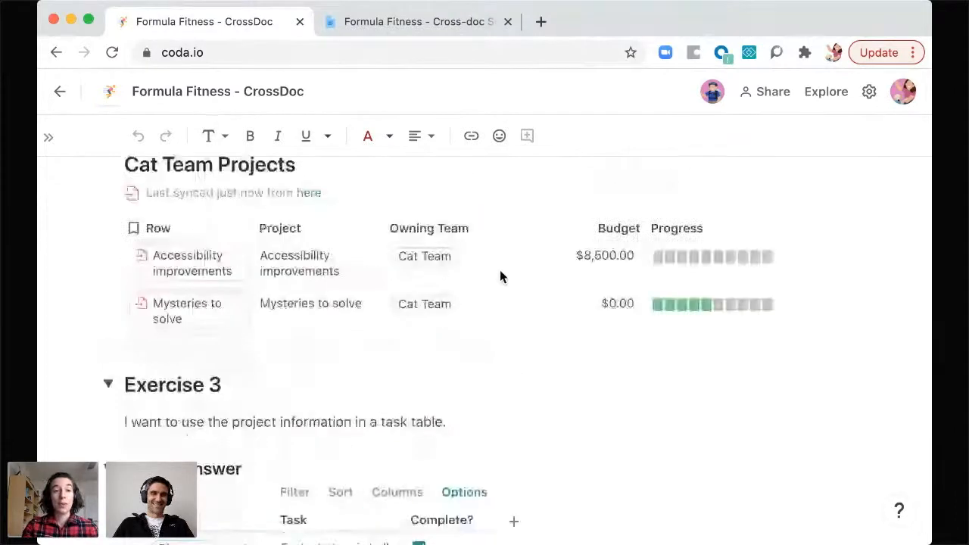
pyautogui.scroll(3, 499, 277)
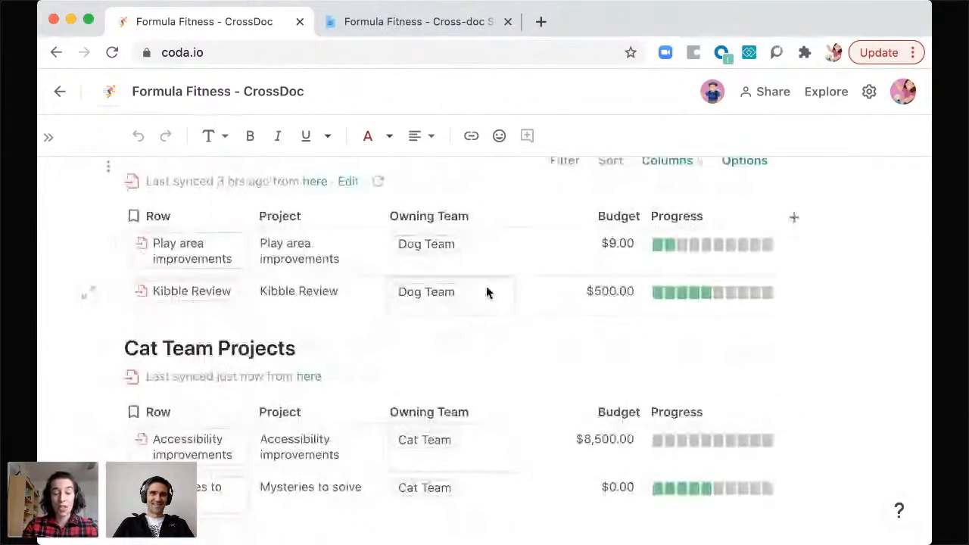
pyautogui.scroll(-8, 444, 364)
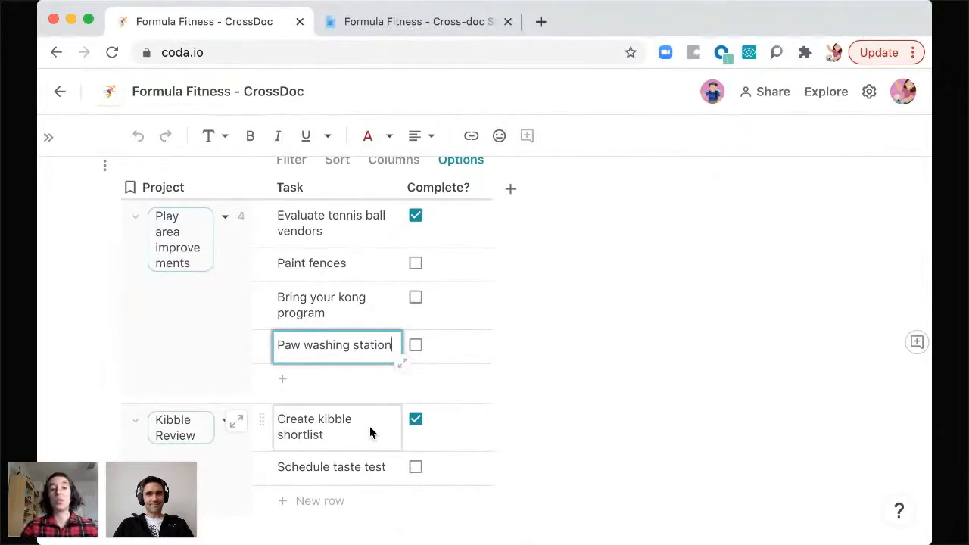
pyautogui.click(365, 308)
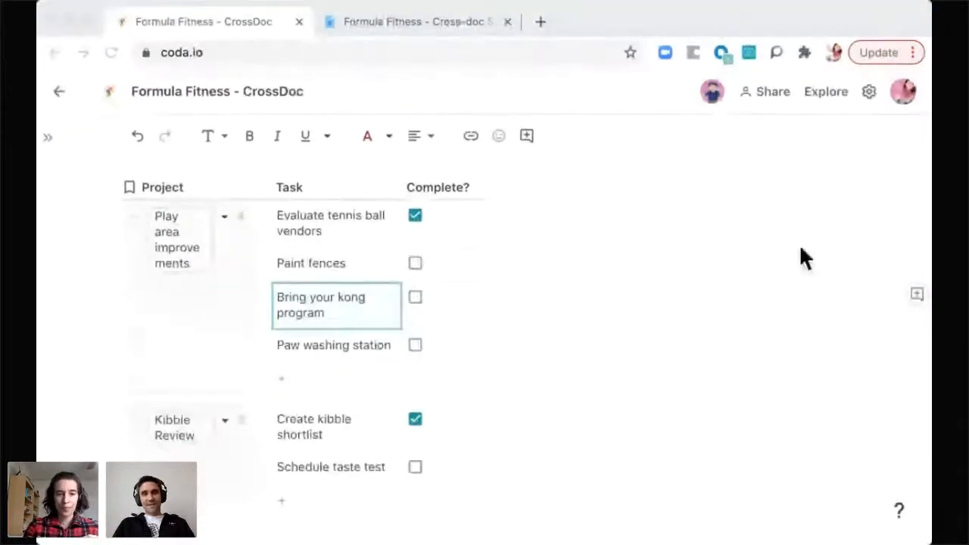
pyautogui.click(234, 225)
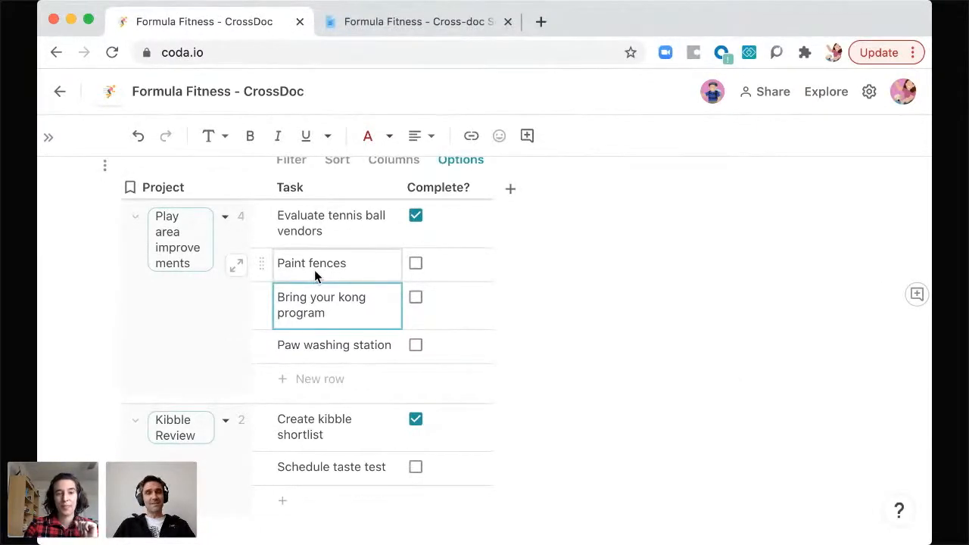
# Set Project as the display column of the Dog Team table in Exercise 2, and check Exercise 3's task table.
pyautogui.scroll(10, 316, 278)
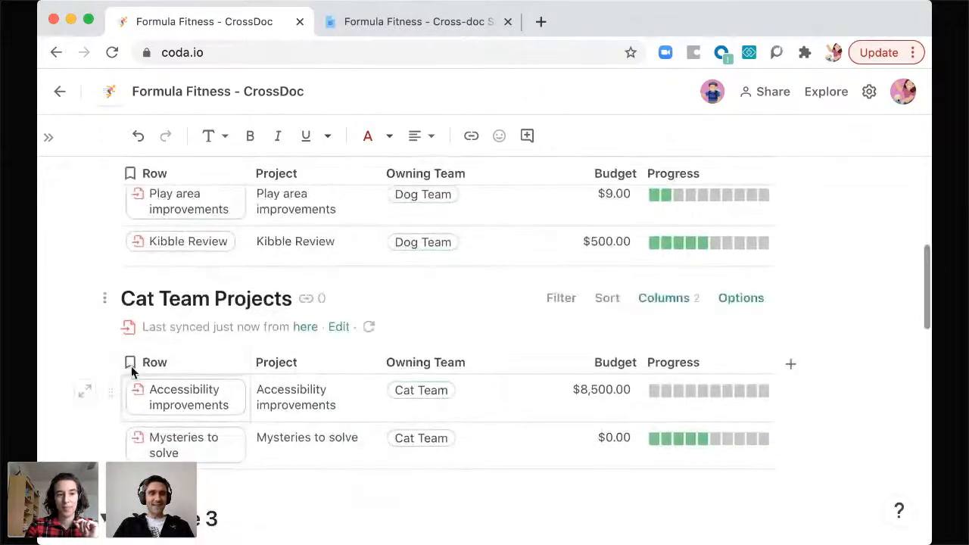
pyautogui.moveTo(133, 367)
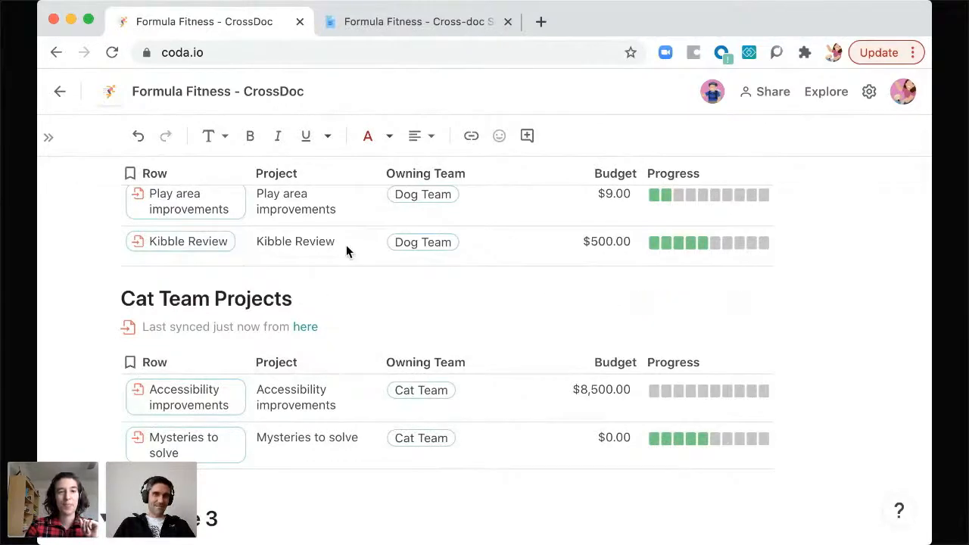
pyautogui.scroll(3, 346, 253)
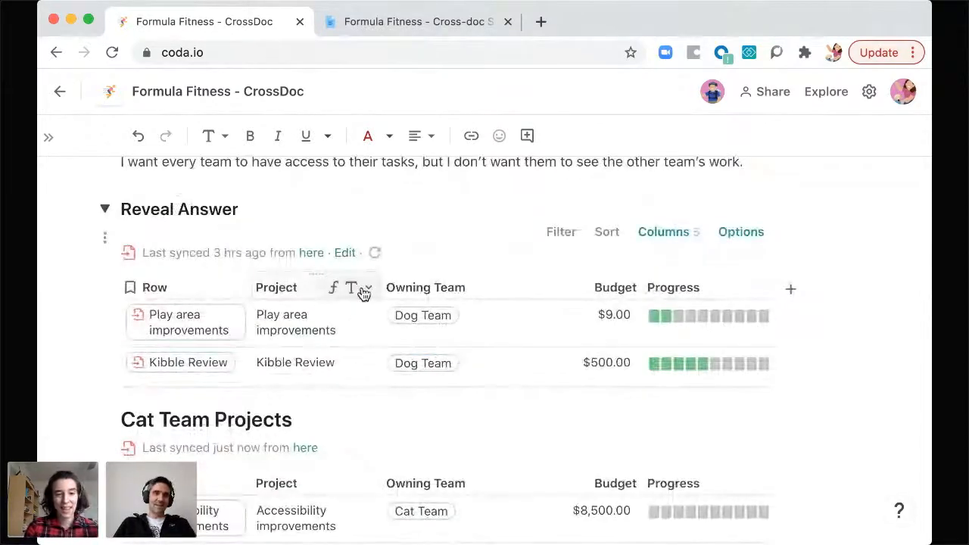
pyautogui.click(367, 289)
pyautogui.scroll(-4, 396, 487)
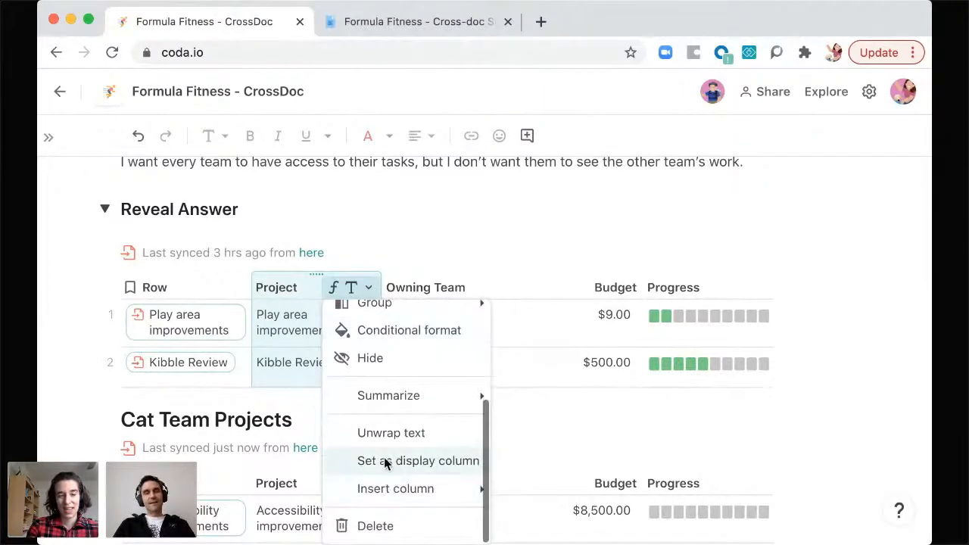
pyautogui.click(384, 460)
pyautogui.scroll(-10, 300, 409)
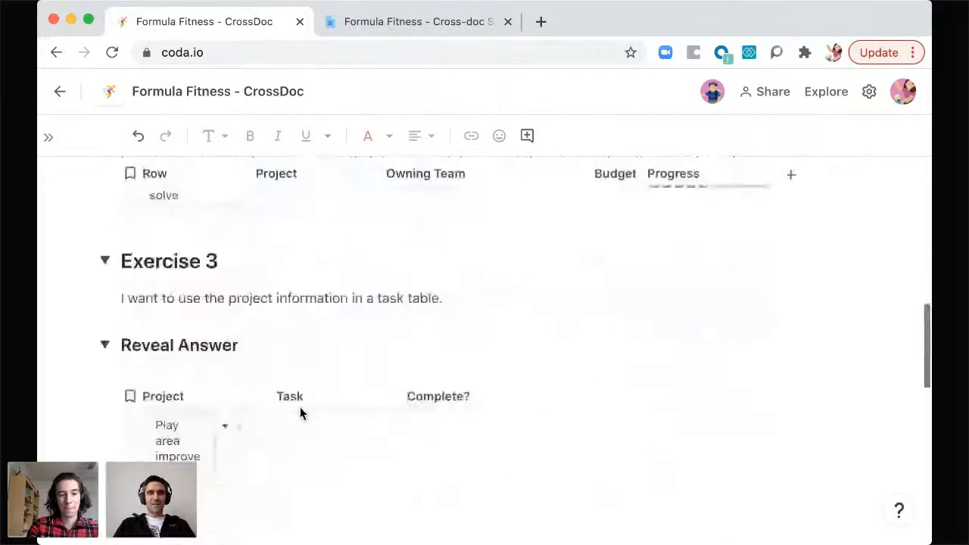
pyautogui.scroll(-2, 301, 409)
pyautogui.moveTo(200, 391)
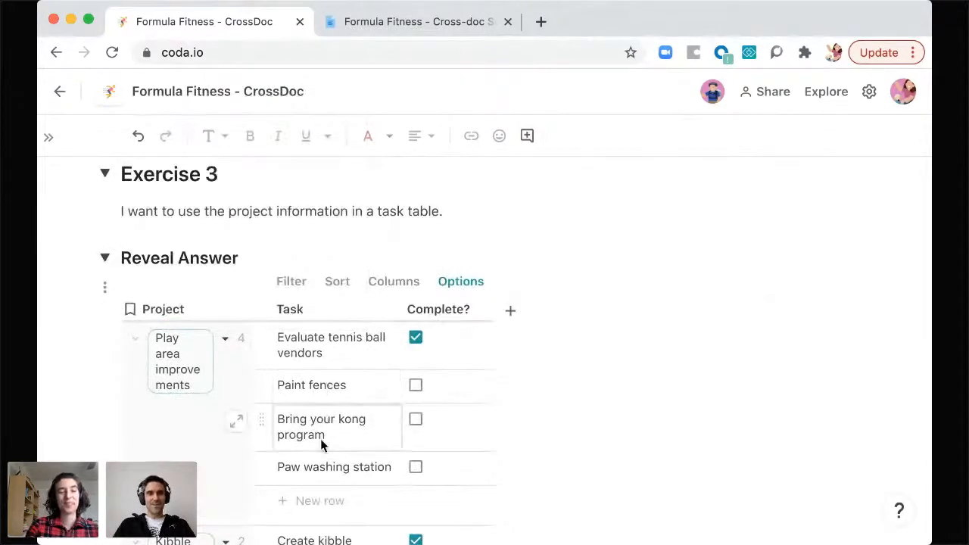
# Collapse Exercise 3 and try inserting a heading-level reference to the Play area improvements project below Exercise 7, removing it again.
pyautogui.click(107, 174)
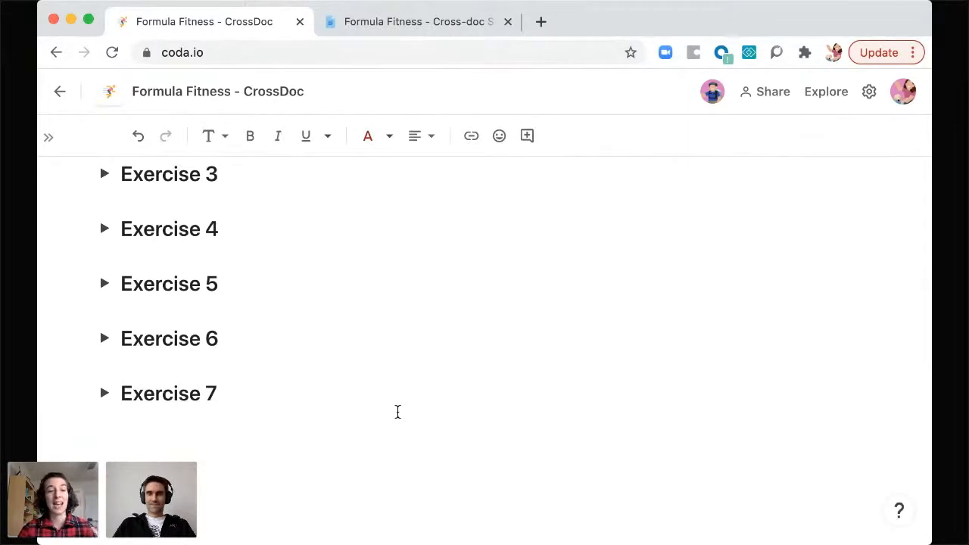
pyautogui.press('super+alt+2')
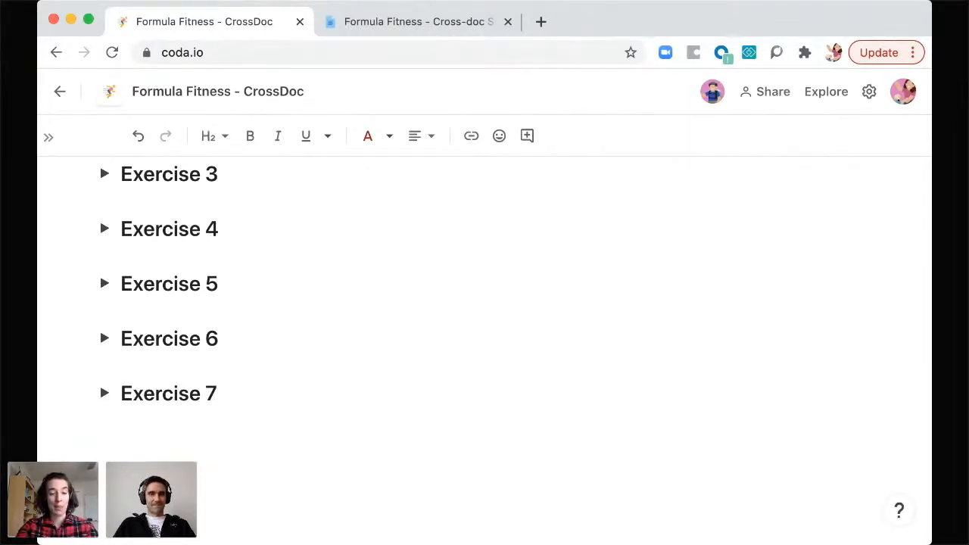
pyautogui.write('@play')
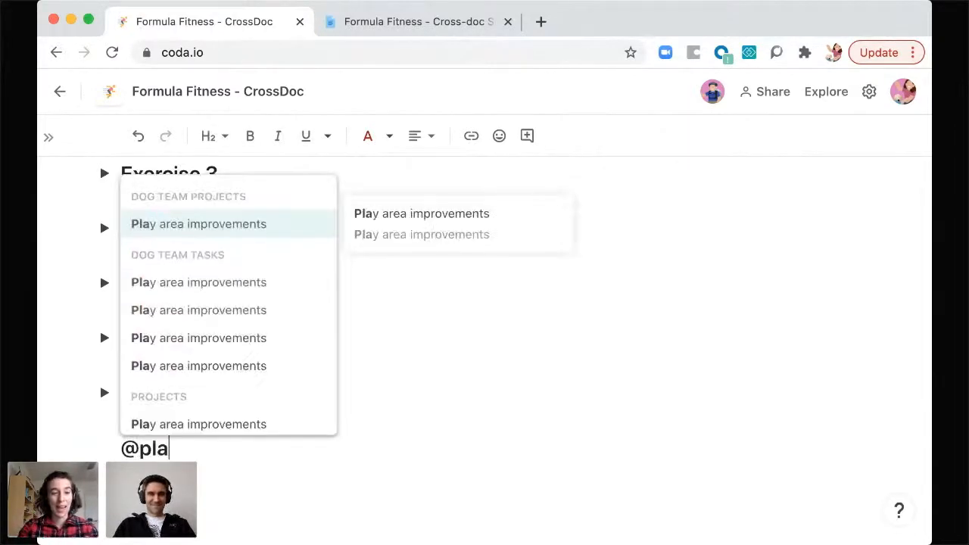
pyautogui.click(213, 224)
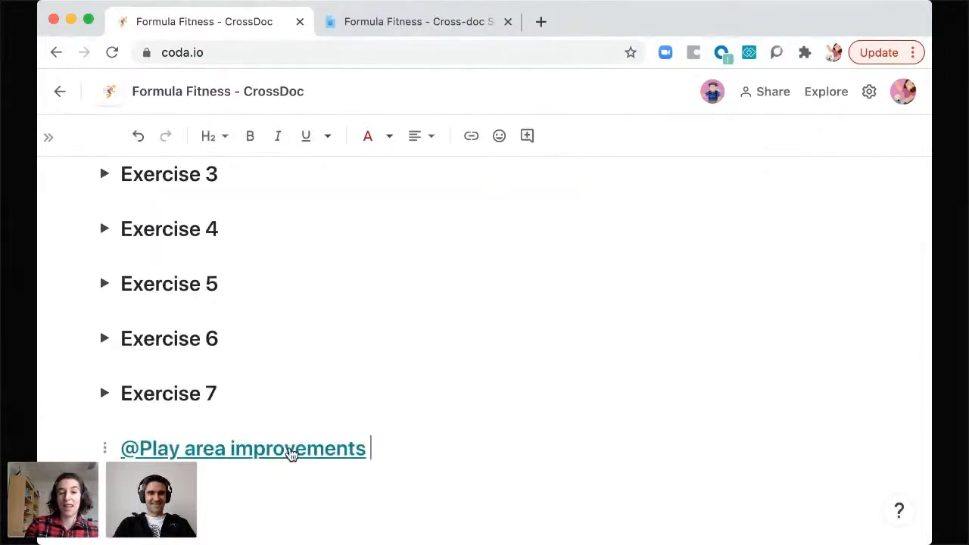
pyautogui.moveTo(292, 452)
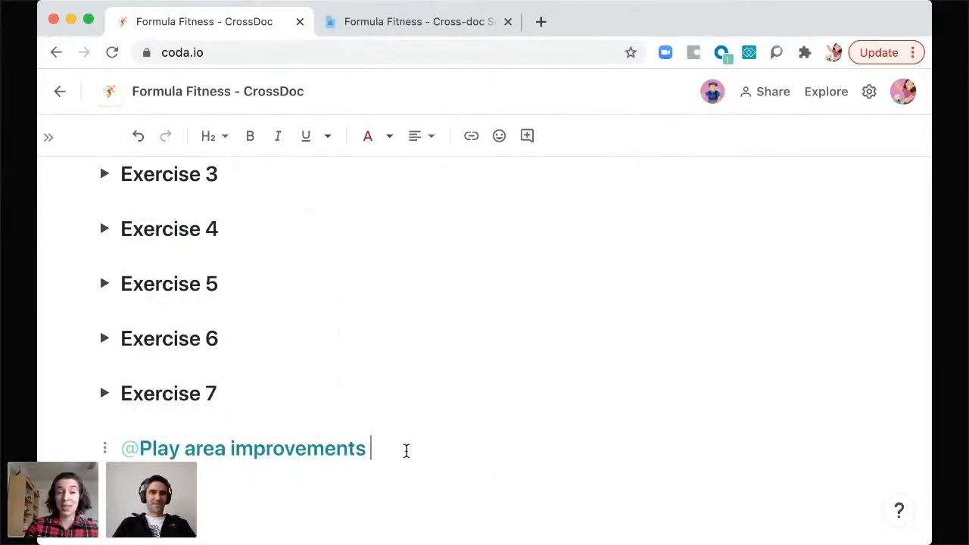
pyautogui.press('BackSpace')
pyautogui.press('BackSpace')
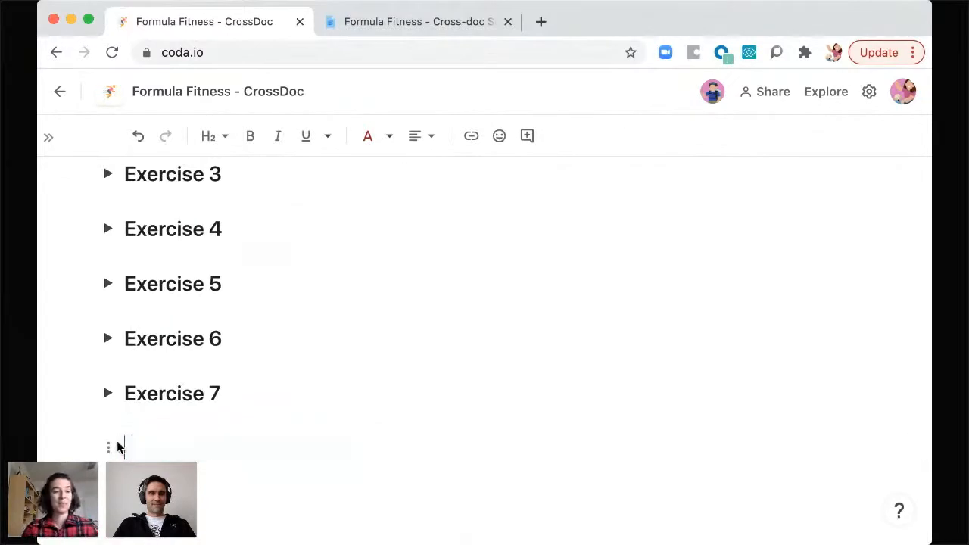
# Expand Exercise 4 and its answer, and look over the columns of the synced project table.
pyautogui.click(109, 230)
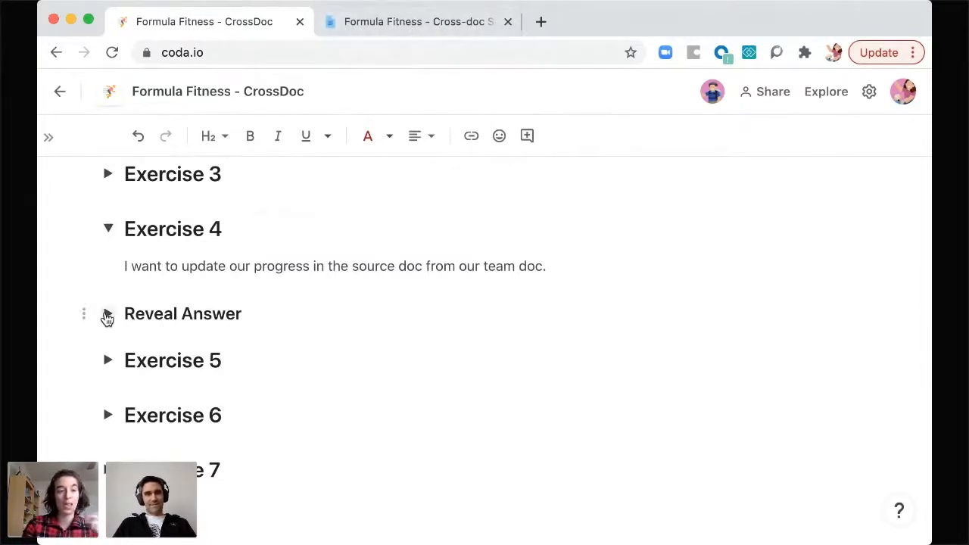
pyautogui.click(108, 315)
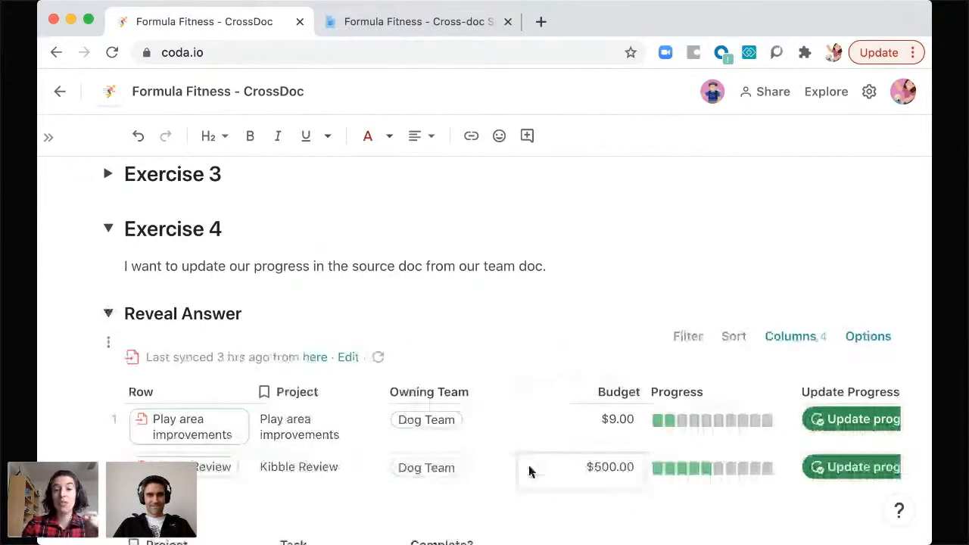
pyautogui.hscroll(2, 529, 469)
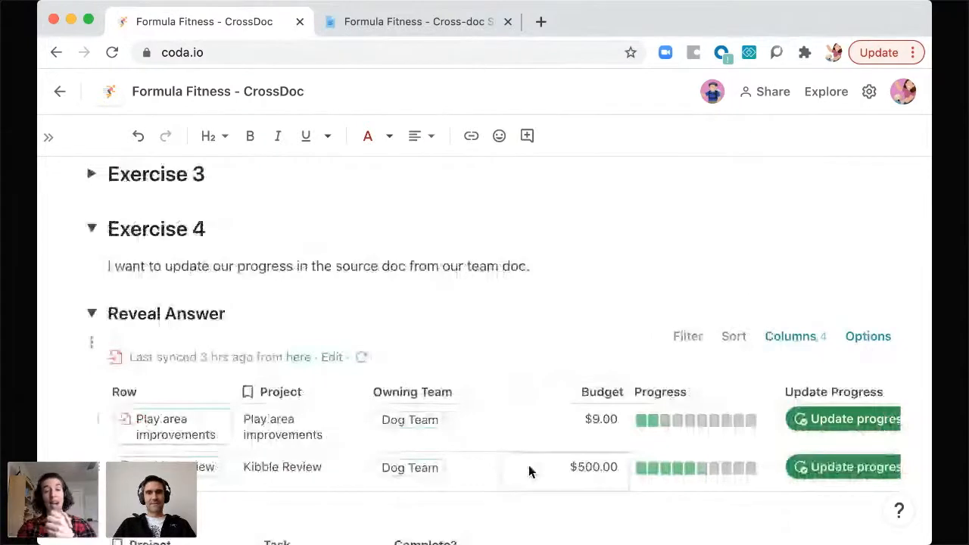
pyautogui.hscroll(5, 529, 470)
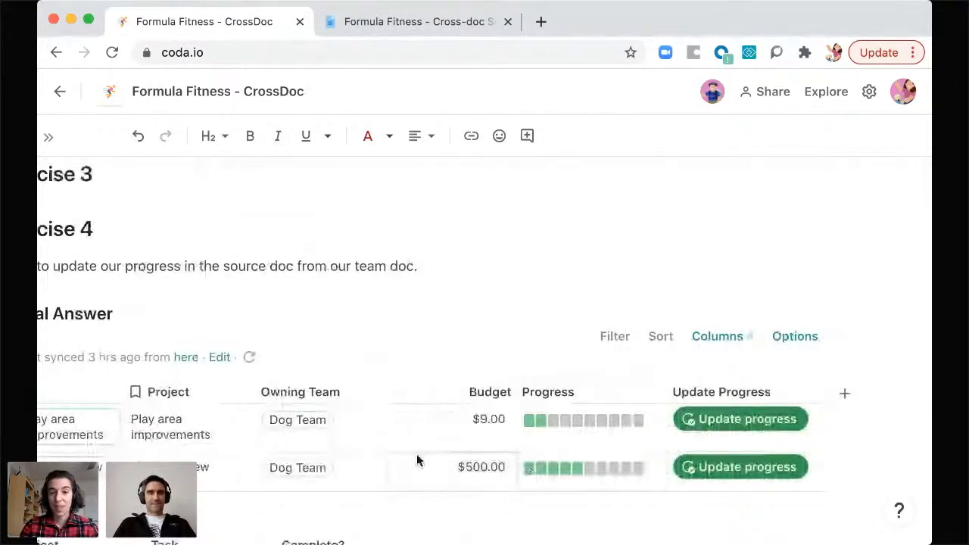
pyautogui.hscroll(-5, 417, 460)
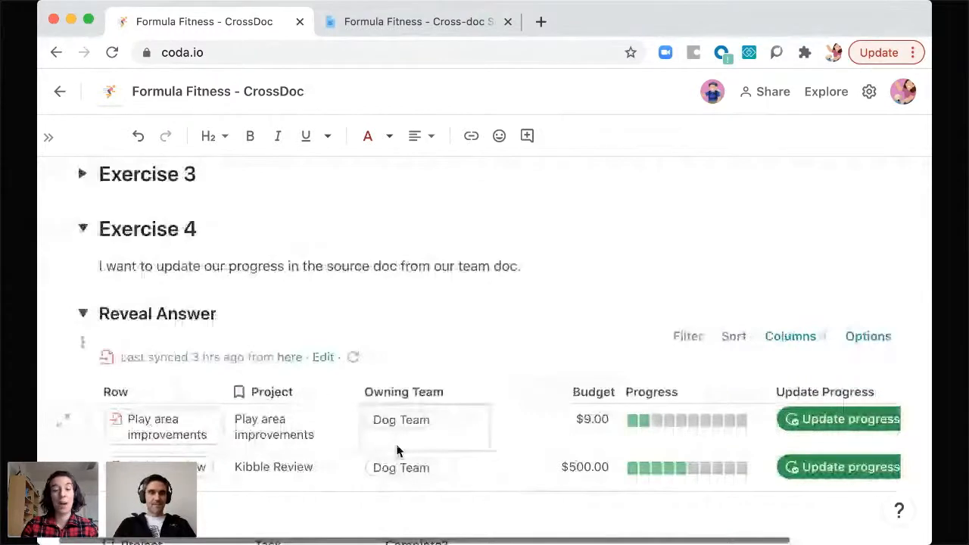
pyautogui.hscroll(2, 397, 447)
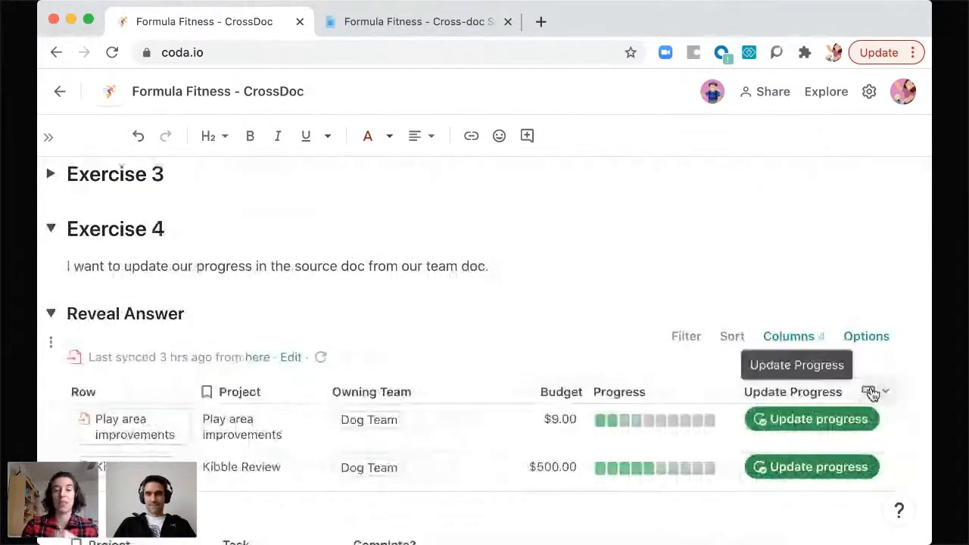
# Open the action formula of the Update Progress button column in Exercise 4's project table to examine it.
pyautogui.click(873, 393)
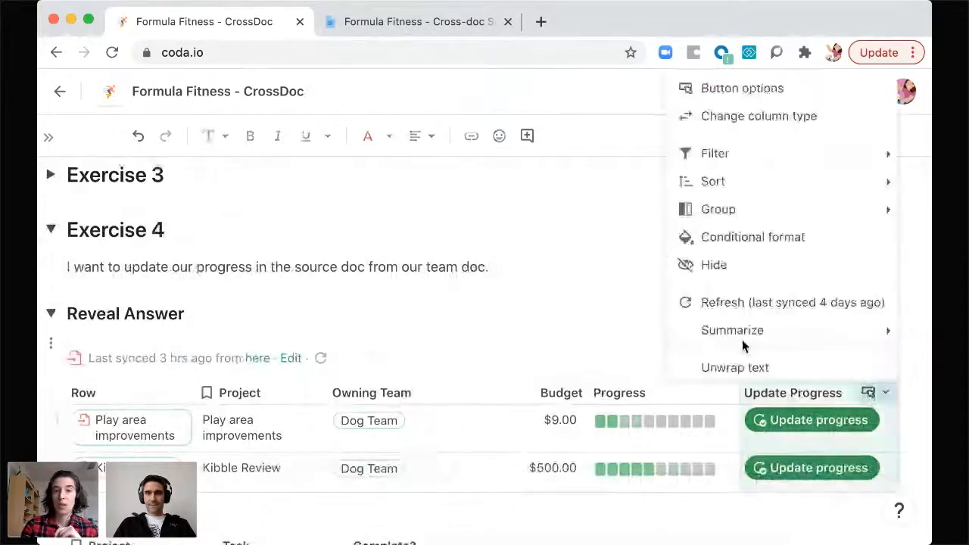
pyautogui.click(726, 89)
pyautogui.scroll(-1, 705, 318)
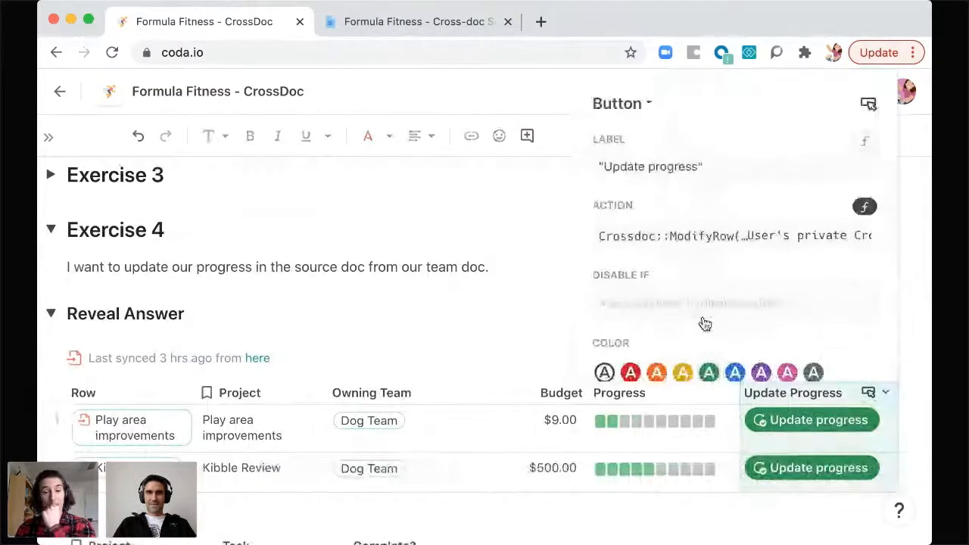
pyautogui.scroll(1, 704, 325)
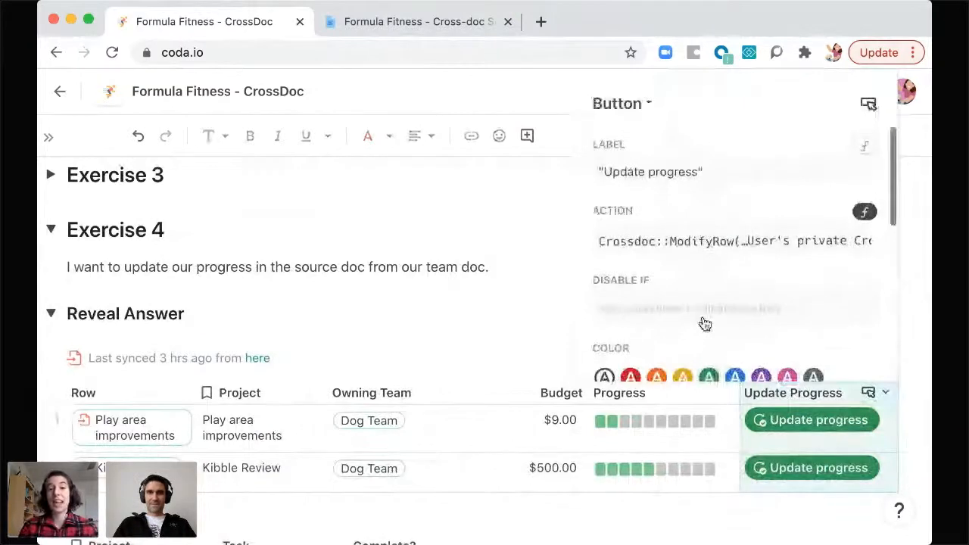
pyautogui.click(644, 241)
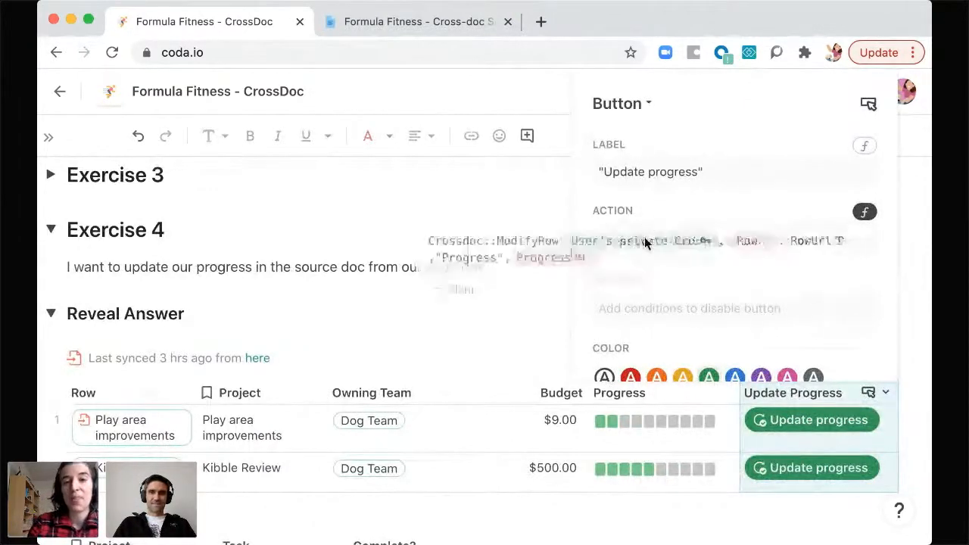
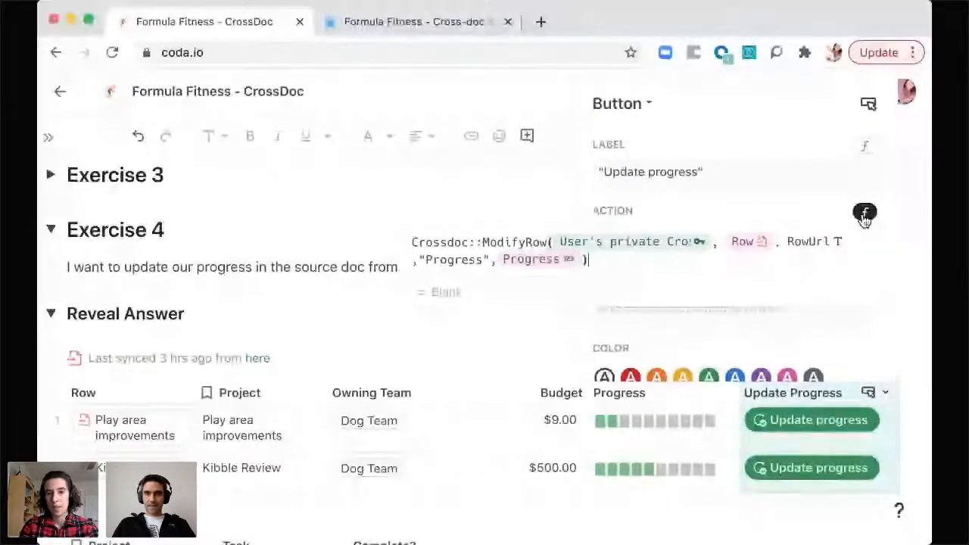
# Switch the Update Progress button's action from formula to builder mode and check the available action types without changing the selection.
pyautogui.click(865, 214)
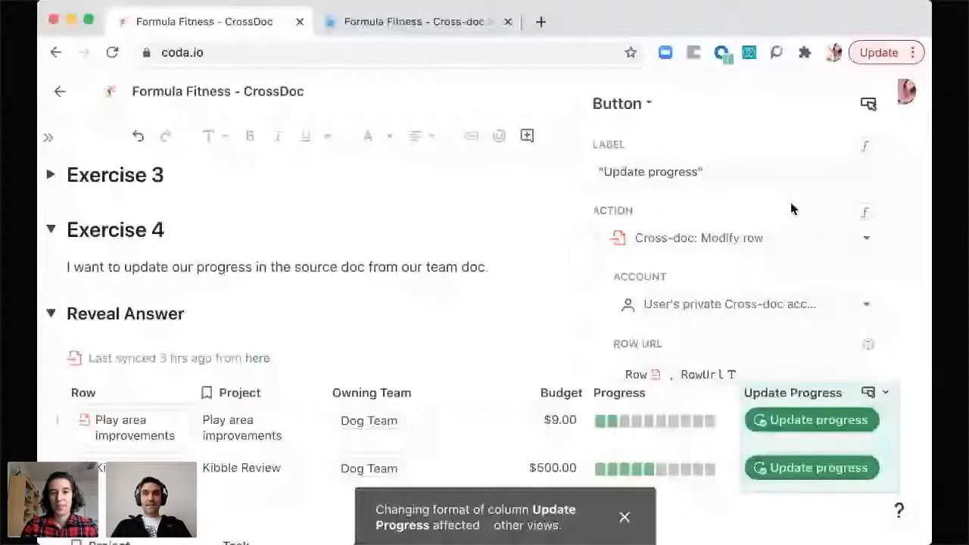
pyautogui.scroll(-1, 790, 199)
pyautogui.click(815, 190)
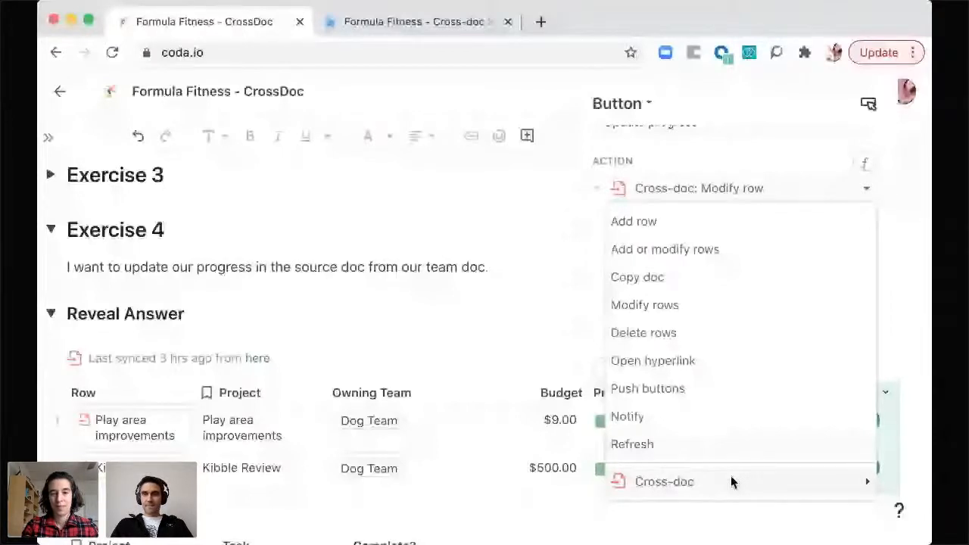
pyautogui.click(596, 265)
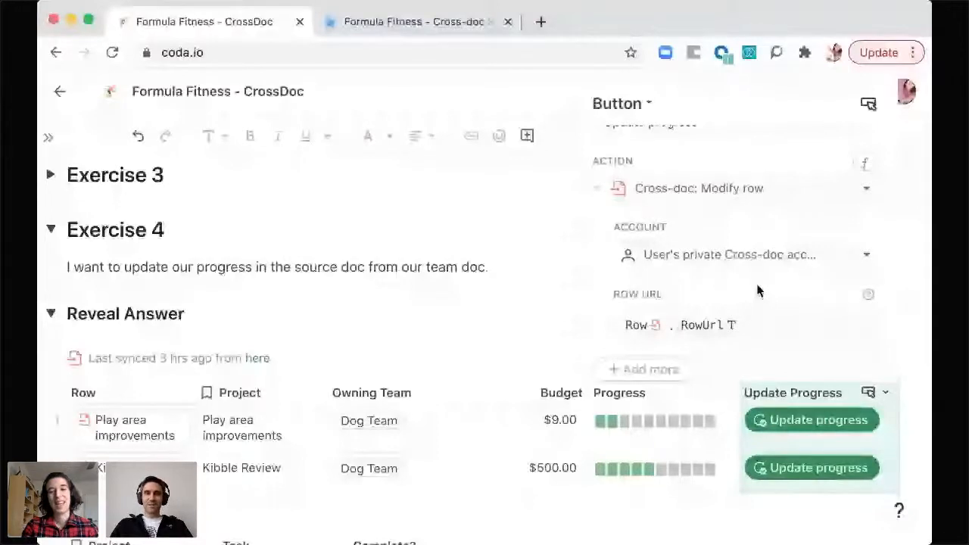
# Review the account choices and row URL of the button's Cross-doc: Modify row action without changing them.
pyautogui.click(866, 255)
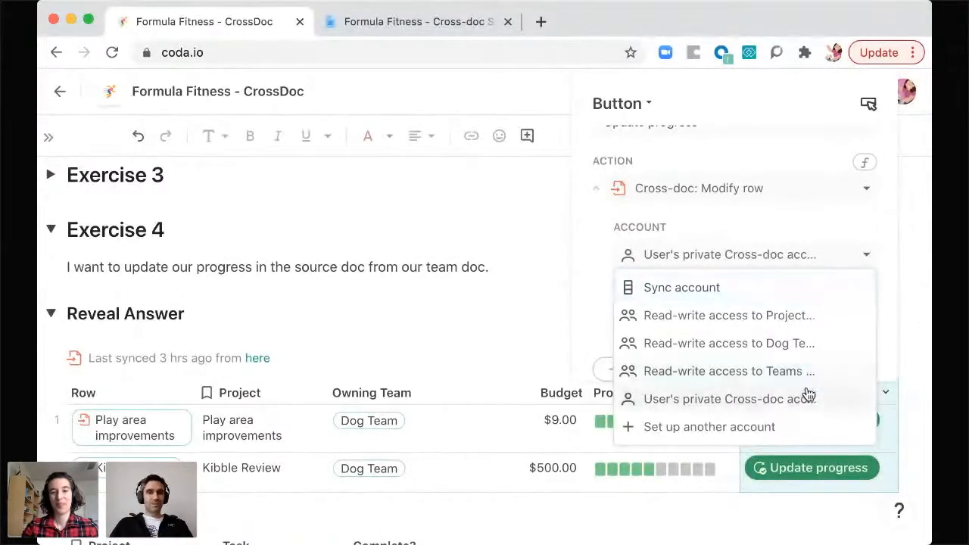
pyautogui.click(888, 339)
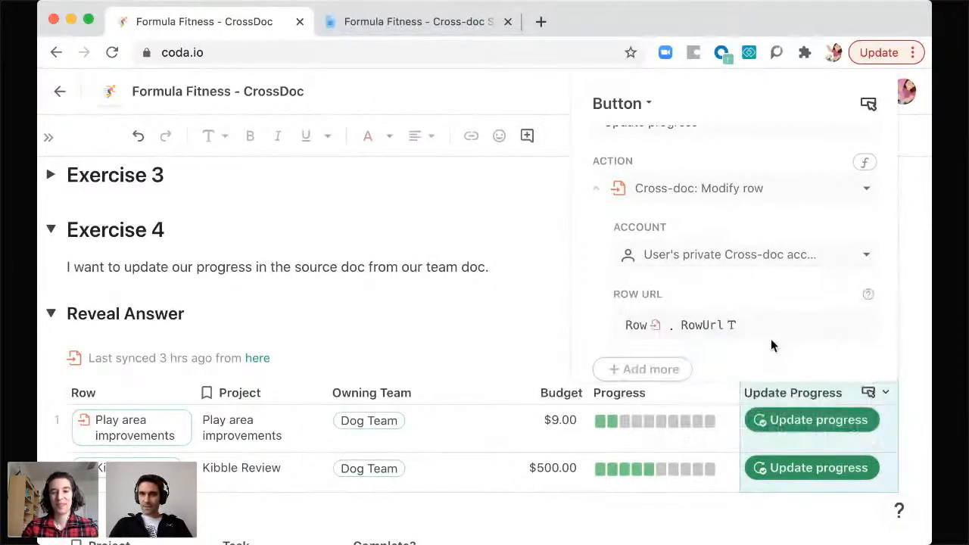
pyautogui.scroll(-3, 771, 338)
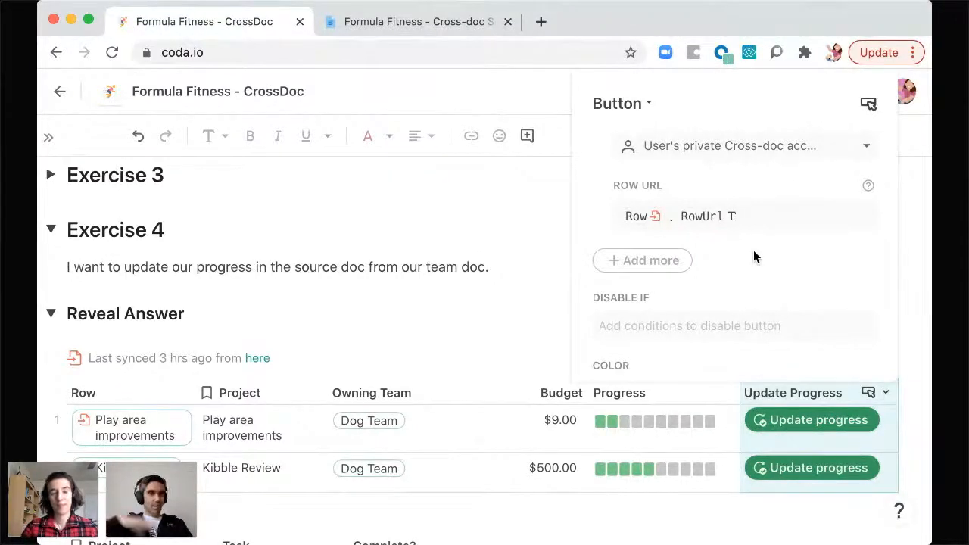
pyautogui.click(44, 428)
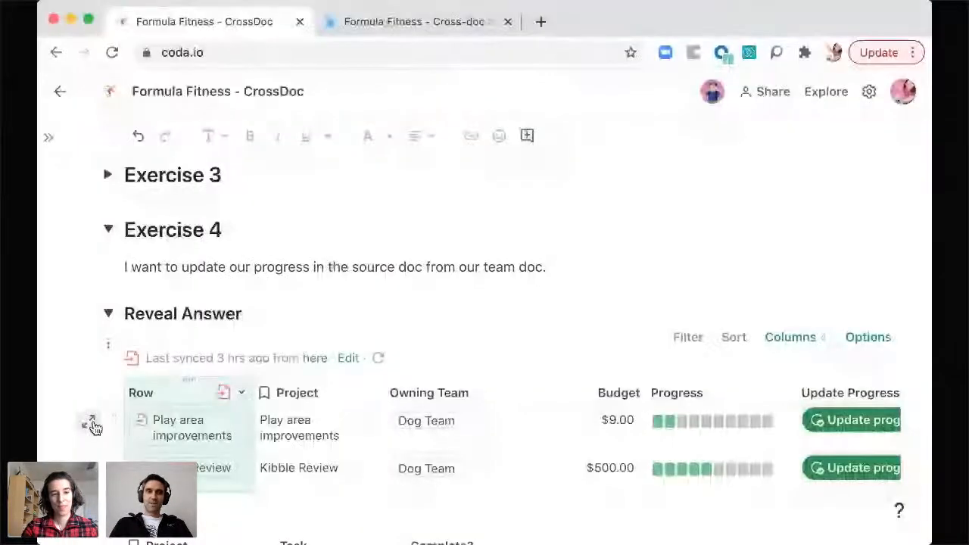
# Expand the Play area improvements row, show its hidden columns, and examine its fields, including the synced Row reference.
pyautogui.click(91, 424)
pyautogui.scroll(-5, 198, 407)
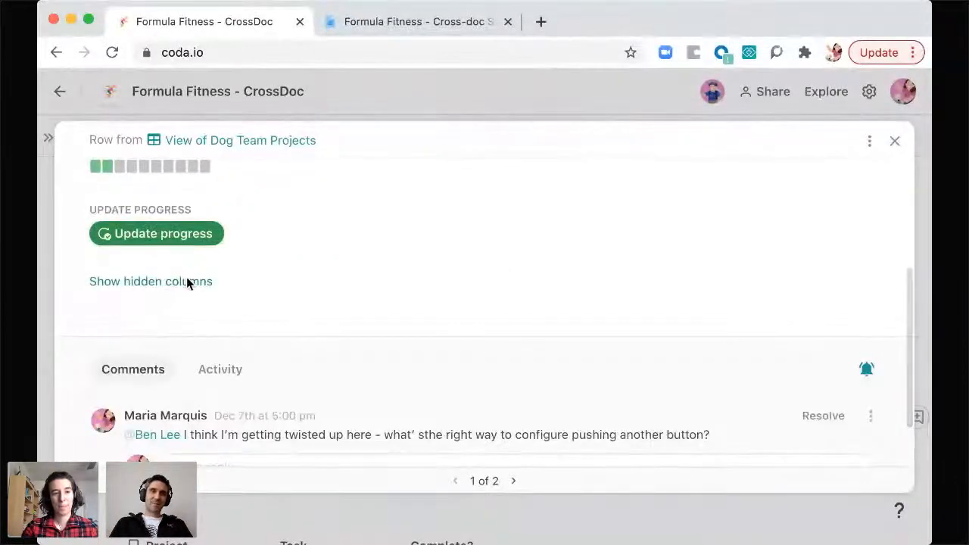
pyautogui.click(187, 279)
pyautogui.scroll(-1, 261, 347)
pyautogui.scroll(-4, 262, 347)
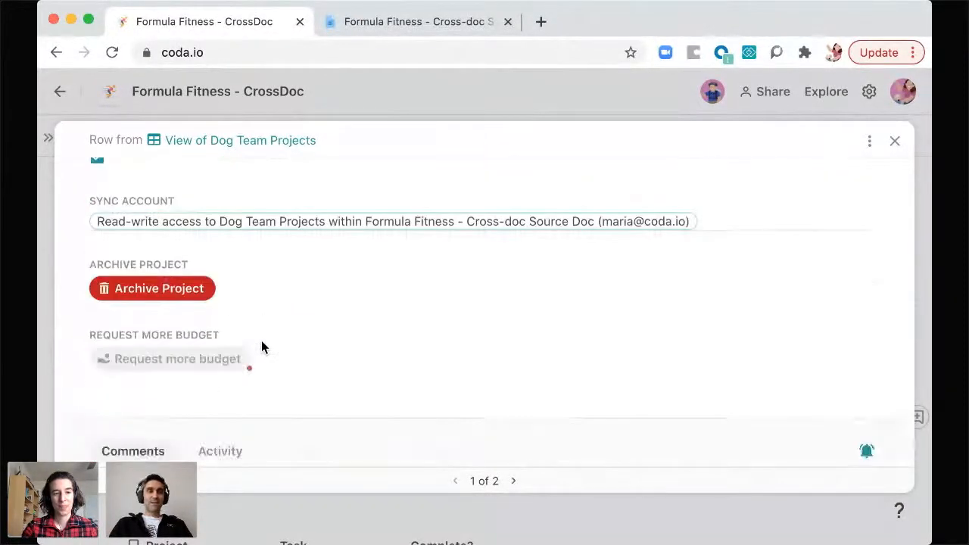
pyautogui.scroll(10, 262, 347)
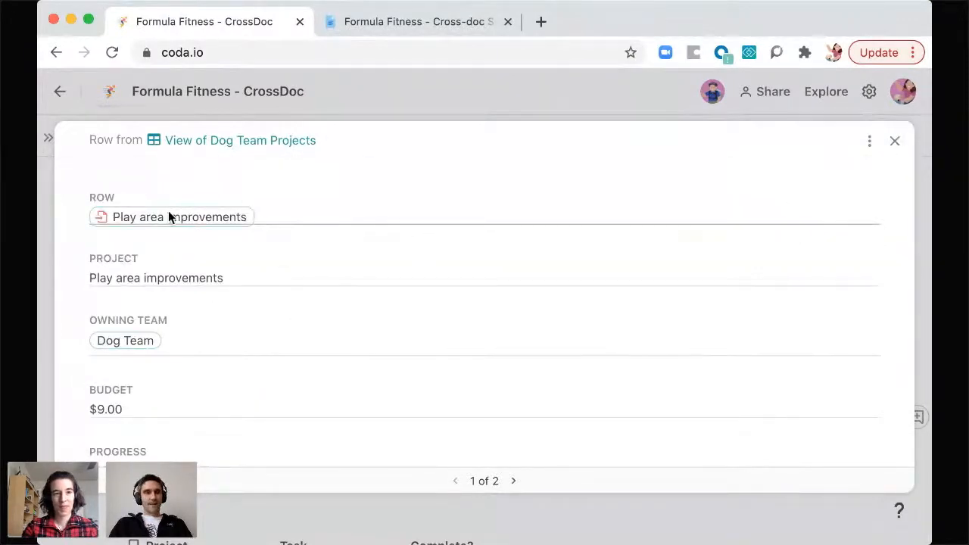
pyautogui.moveTo(164, 216)
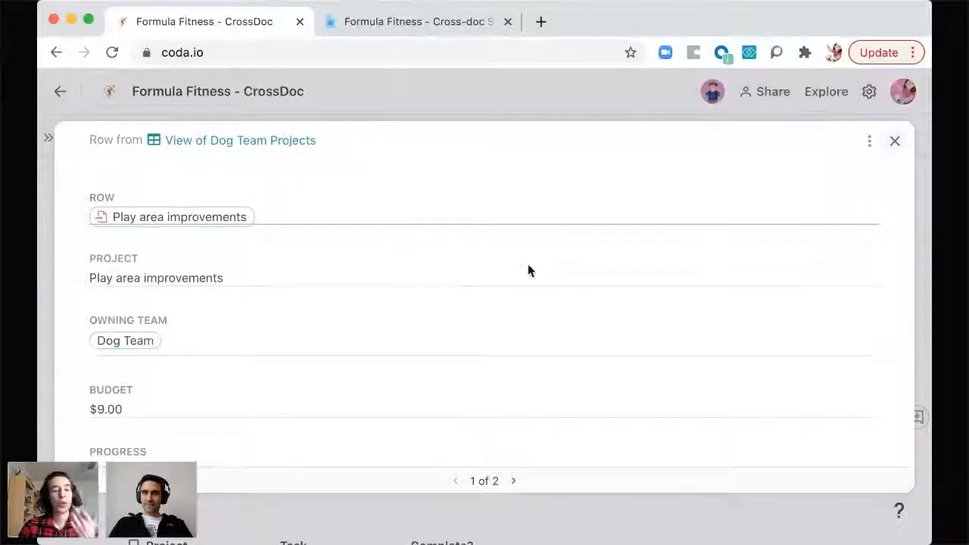
pyautogui.press('Escape')
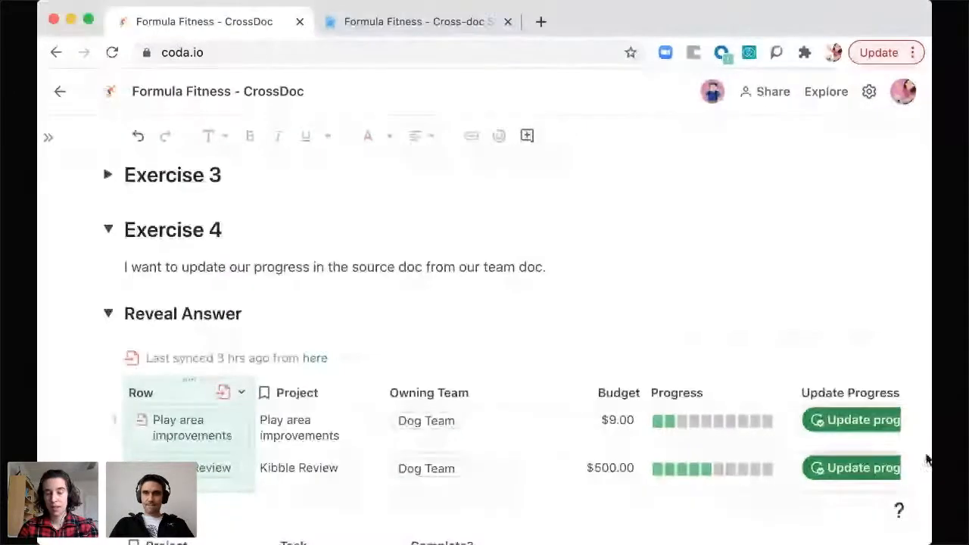
# Reopen the Update Progress column's button options and examine its action, account, row URL, disable condition and color settings.
pyautogui.hscroll(5, 792, 436)
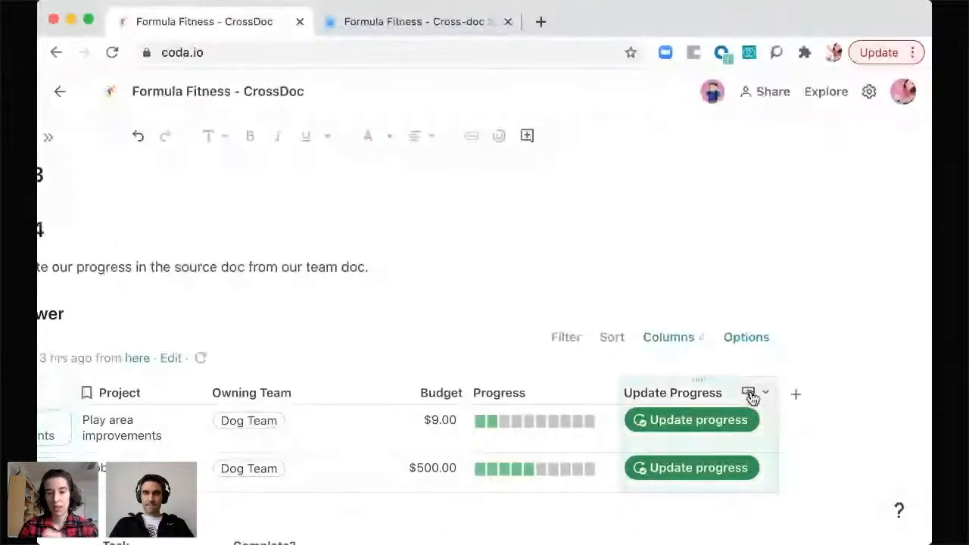
pyautogui.click(750, 393)
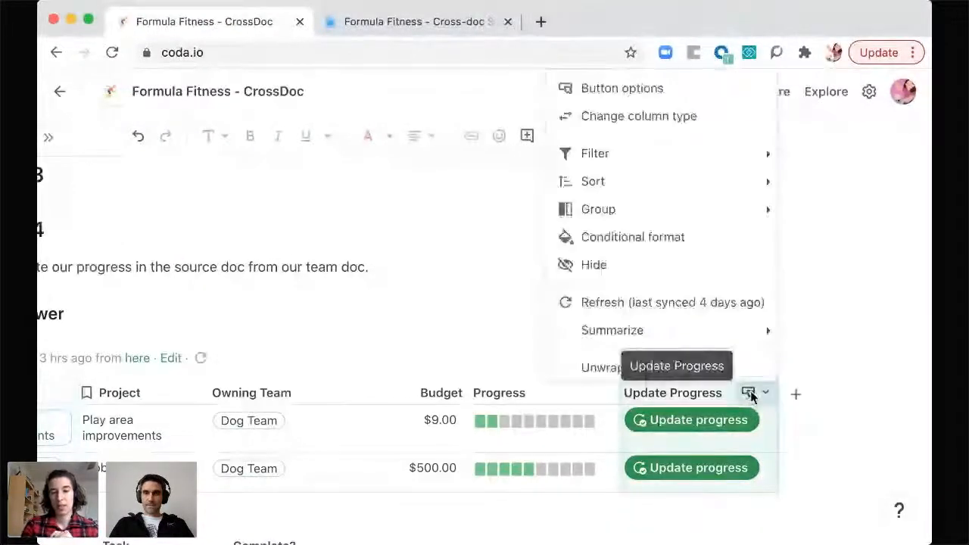
pyautogui.click(619, 86)
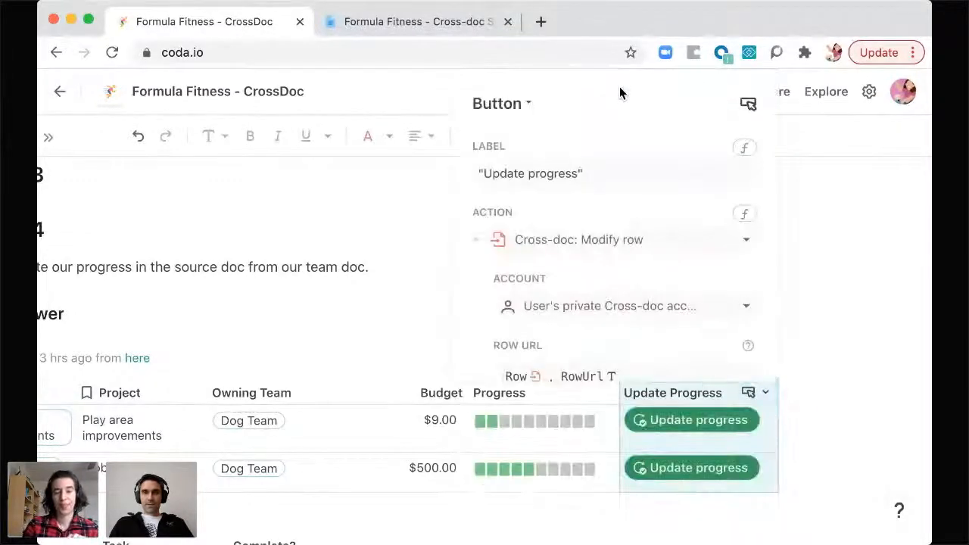
pyautogui.scroll(-2, 616, 341)
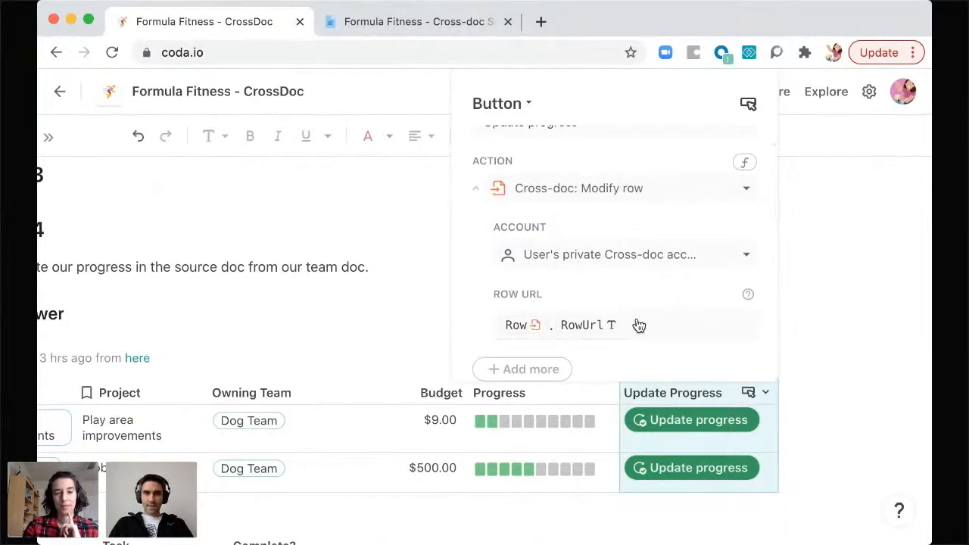
pyautogui.scroll(-4, 639, 326)
pyautogui.scroll(-3, 639, 326)
pyautogui.scroll(3, 638, 326)
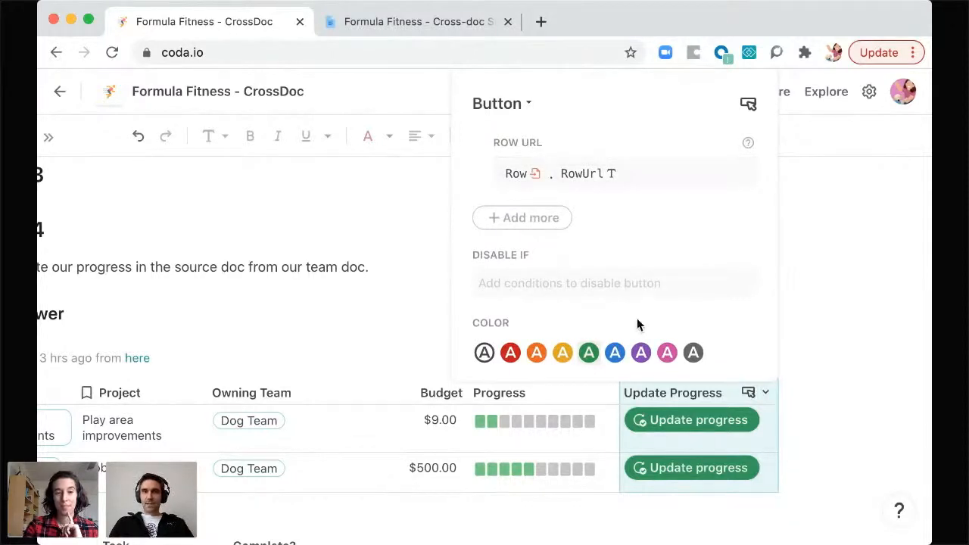
pyautogui.scroll(2, 638, 324)
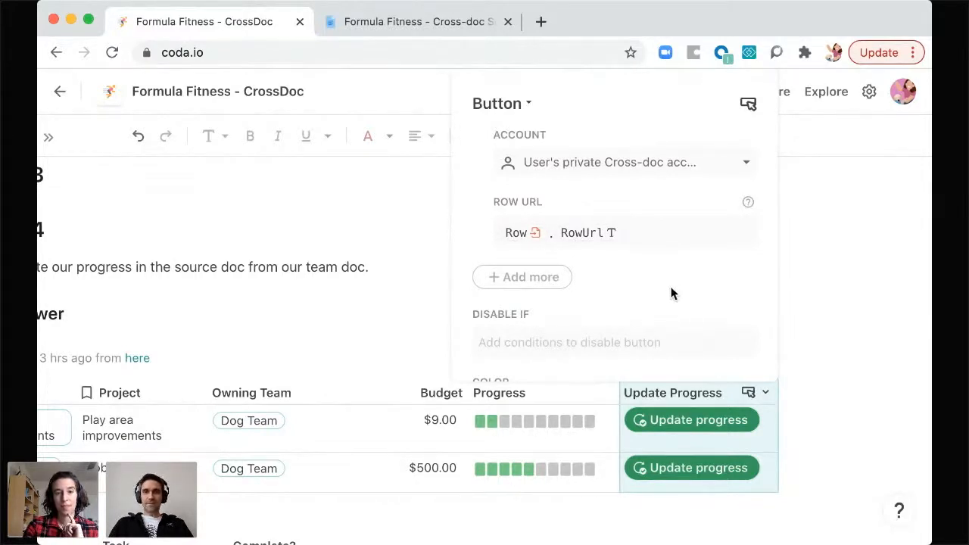
# View the Update Progress button's action as a formula, then close the button options.
pyautogui.scroll(3, 655, 243)
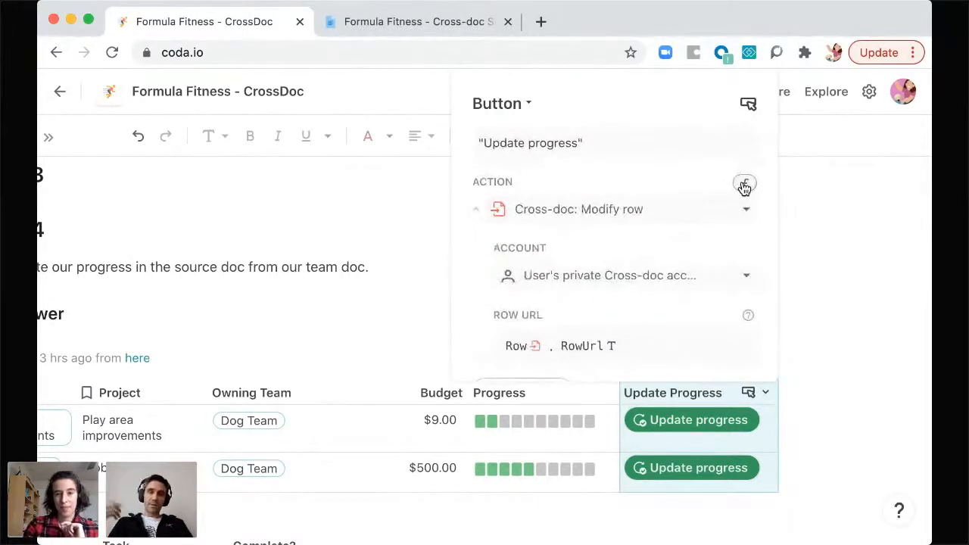
pyautogui.click(745, 186)
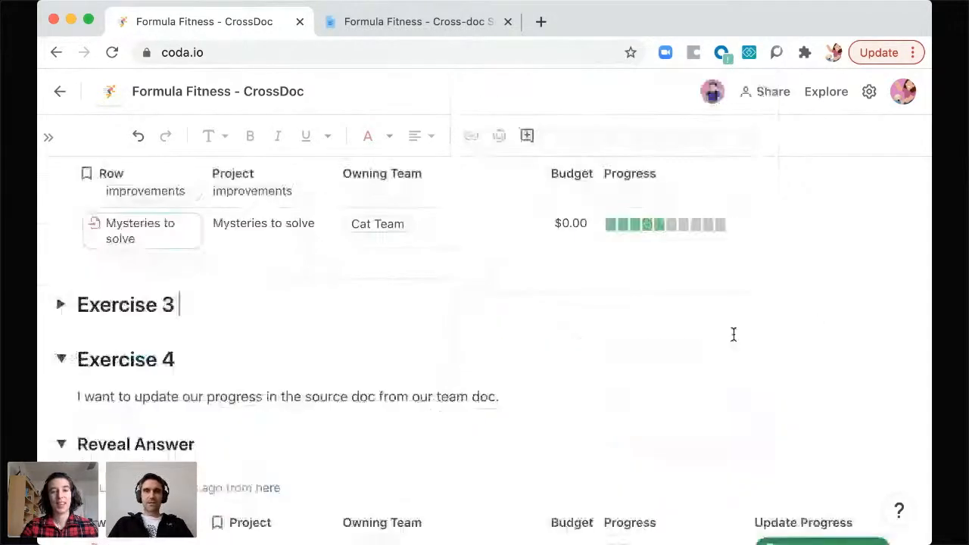
pyautogui.scroll(1, 529, 371)
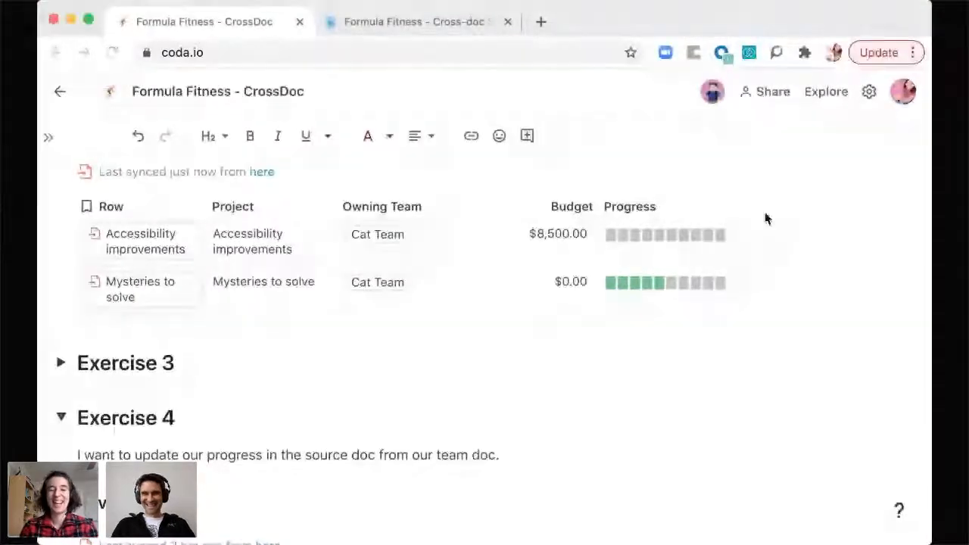
# Open the settings of the Cross-doc pack from the available packs and imports.
pyautogui.click(826, 92)
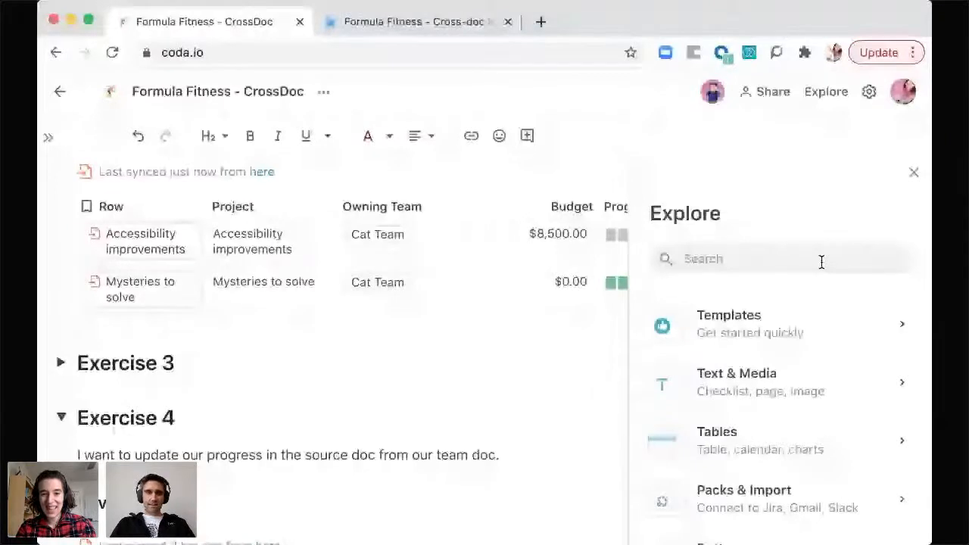
pyautogui.click(702, 260)
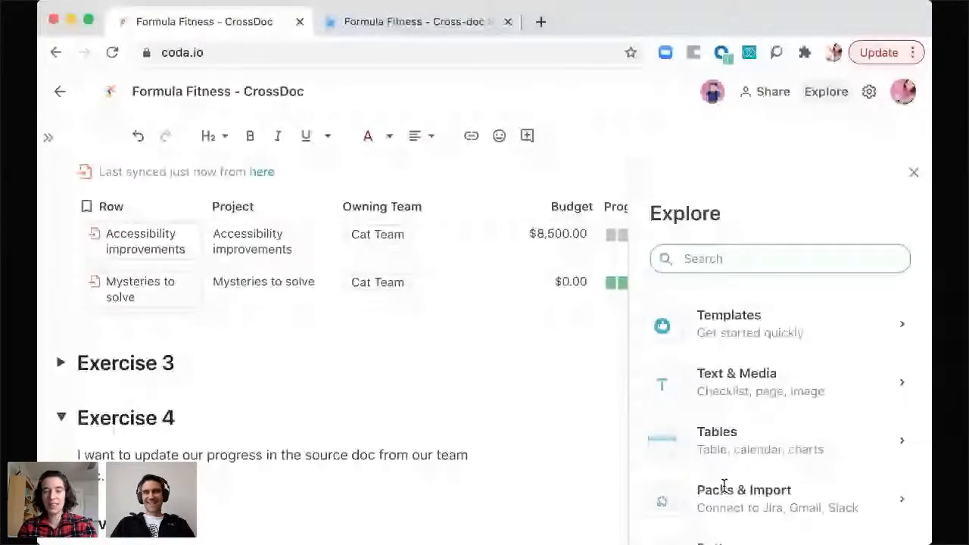
pyautogui.click(822, 99)
pyautogui.click(823, 98)
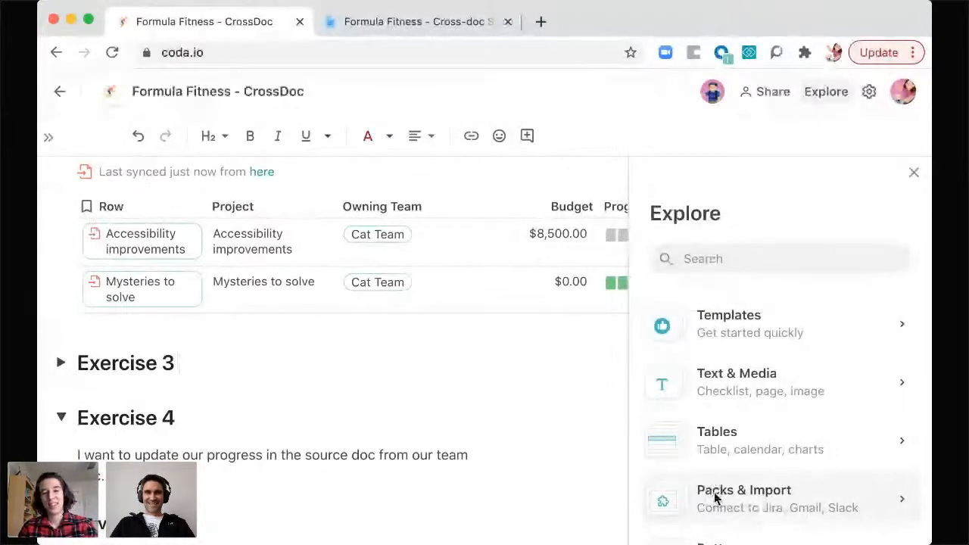
pyautogui.click(716, 498)
pyautogui.click(743, 336)
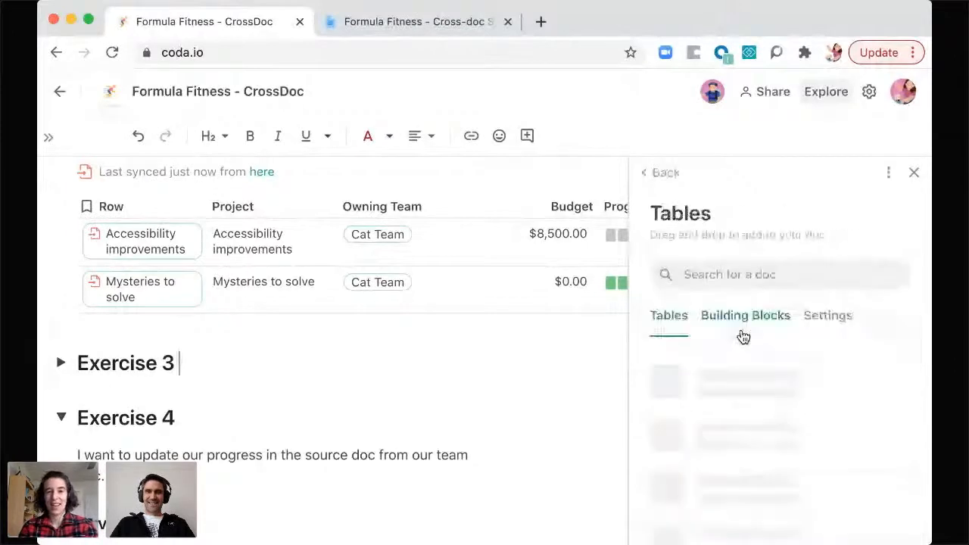
pyautogui.click(827, 321)
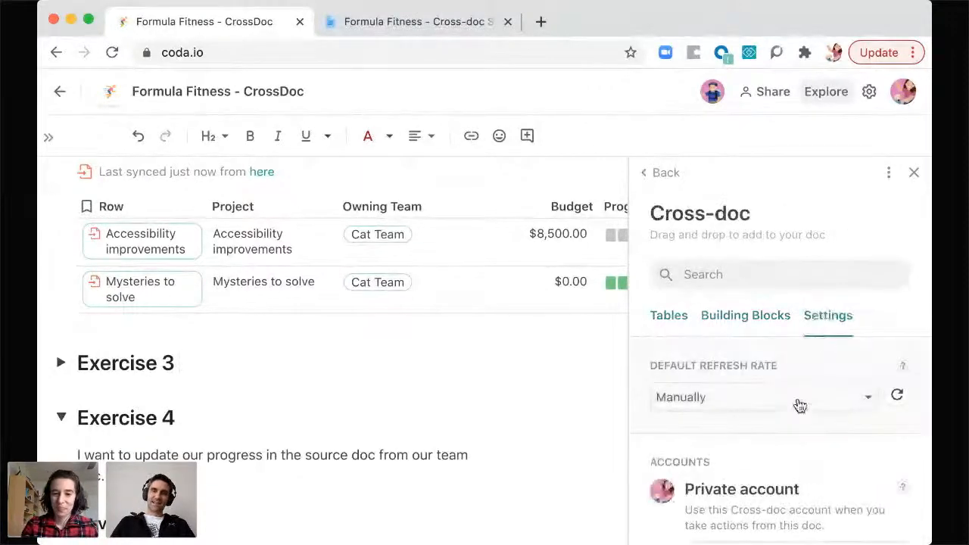
# Review the Cross-doc account settings and list the choices for the private account without selecting one.
pyautogui.scroll(-5, 801, 407)
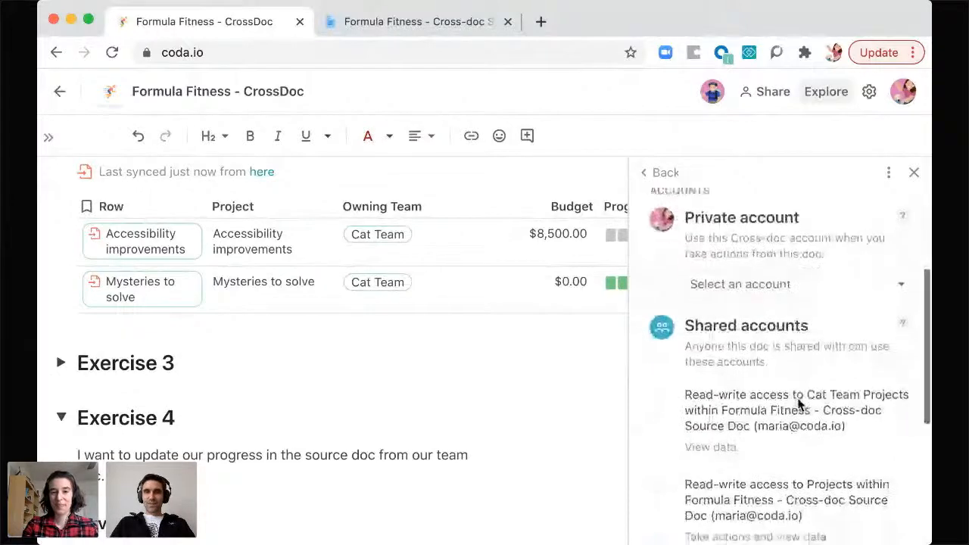
pyautogui.scroll(-1, 801, 406)
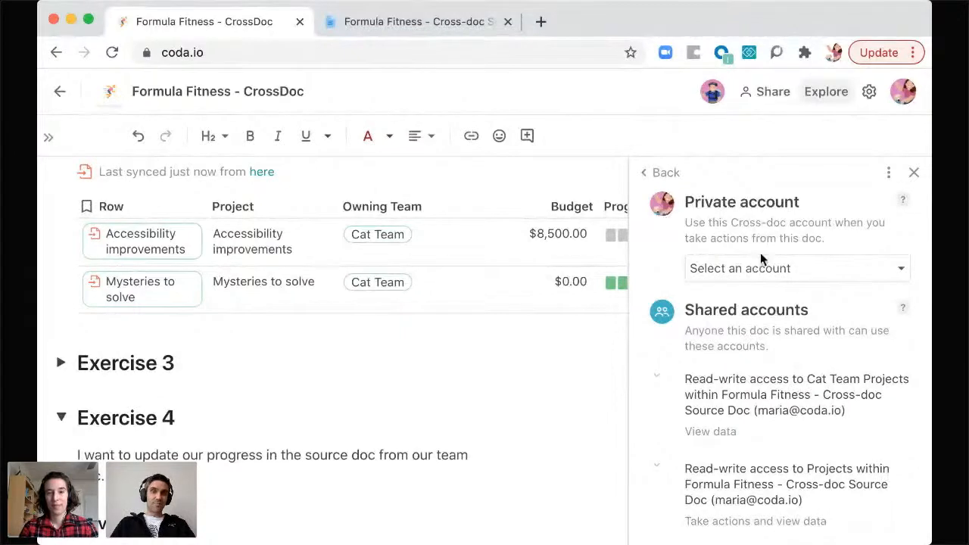
pyautogui.click(839, 271)
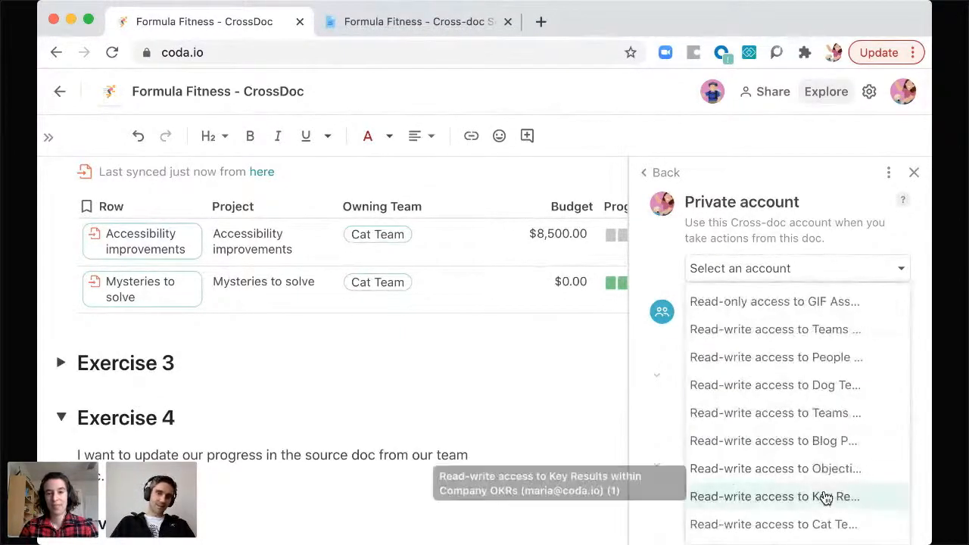
# Expand the shared Cat Team Projects account, check its permission choices without changing them, review the other shared accounts, and close the settings.
pyautogui.click(656, 437)
pyautogui.scroll(-3, 657, 437)
pyautogui.scroll(-1, 656, 436)
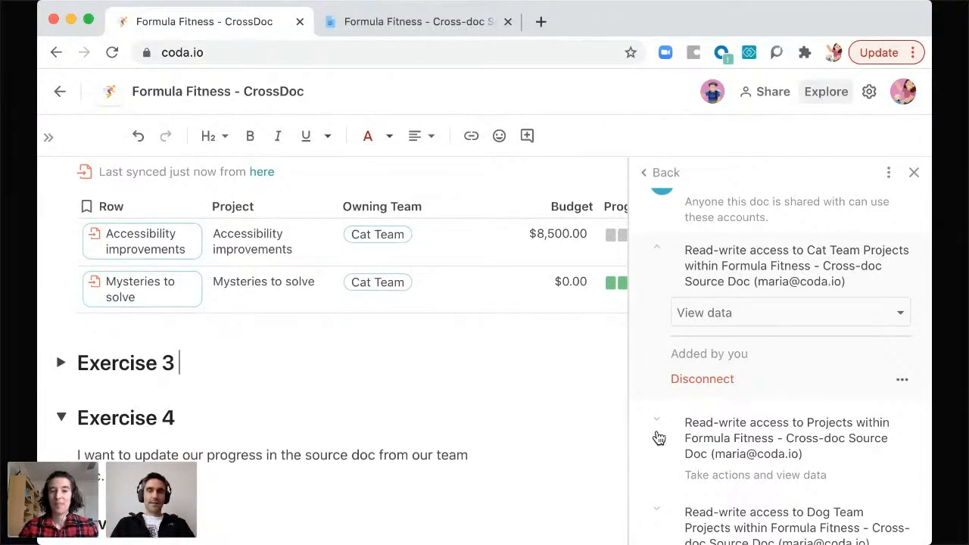
pyautogui.click(883, 322)
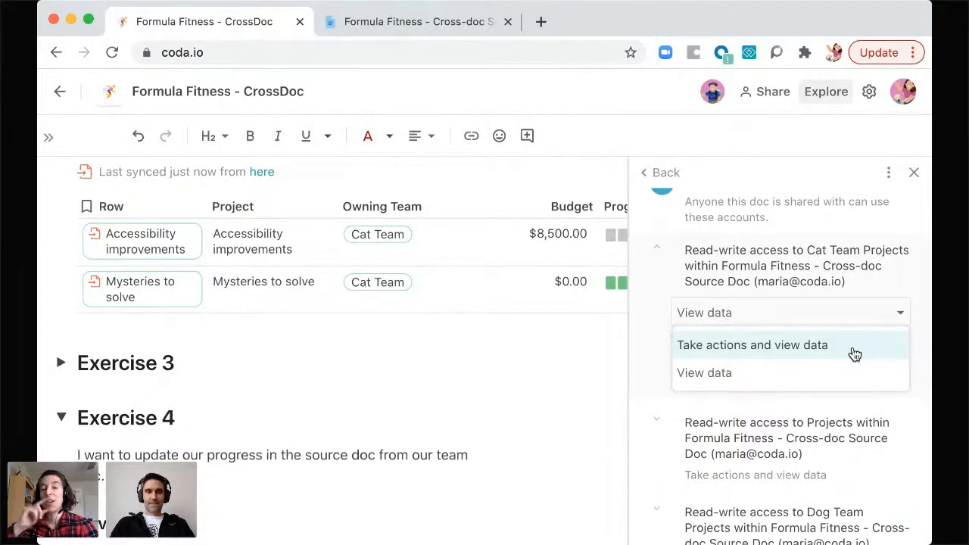
pyautogui.click(633, 392)
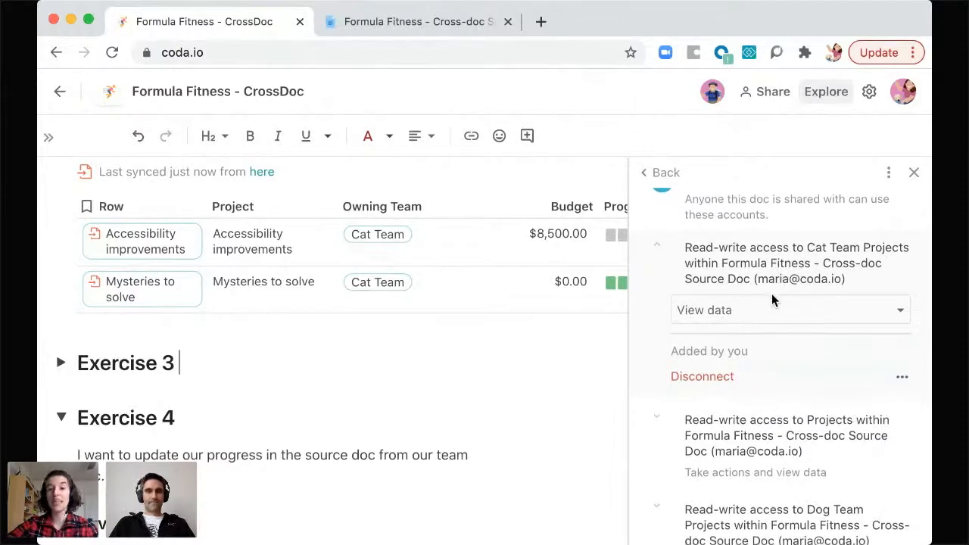
pyautogui.scroll(-3, 780, 297)
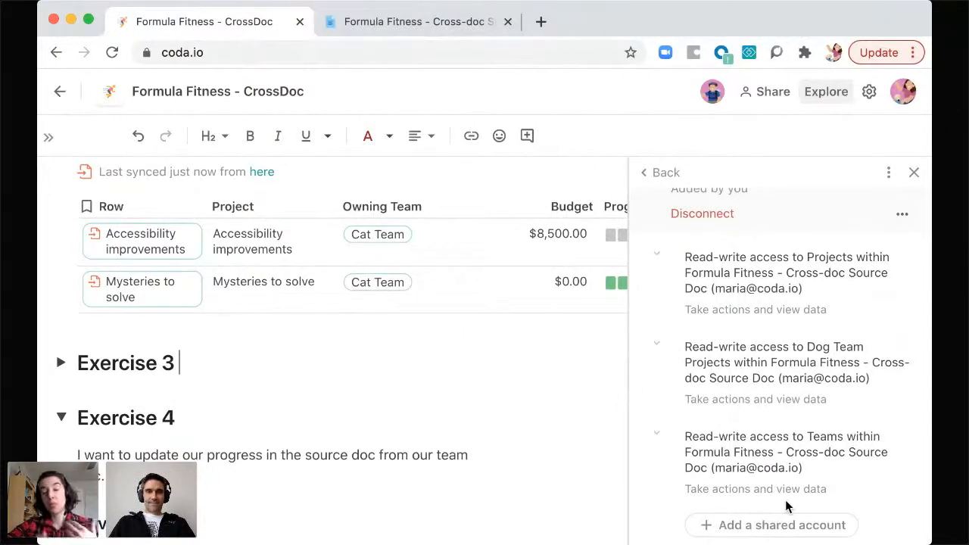
pyautogui.click(914, 172)
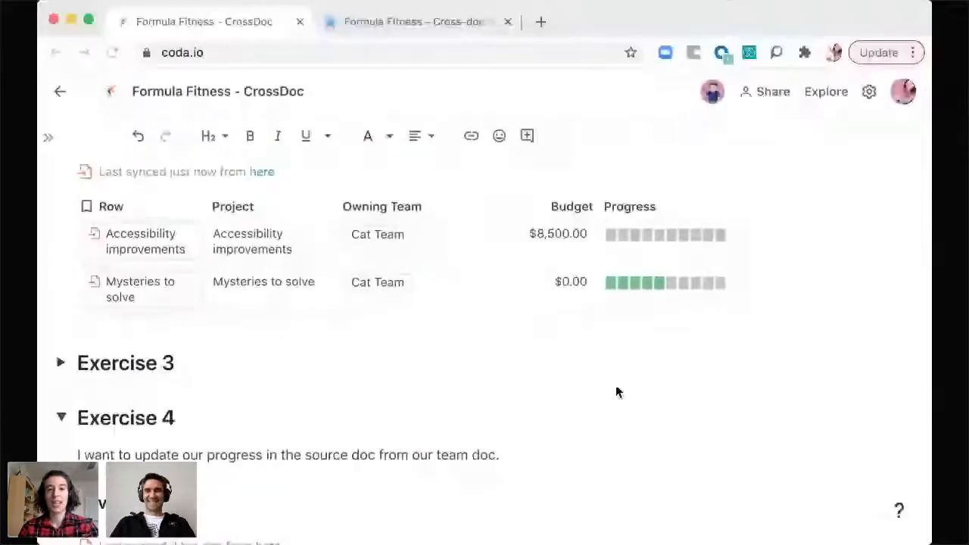
# Open the Progress column's formula in the Cat Team Projects table, examine it, and close it unchanged.
pyautogui.click(616, 384)
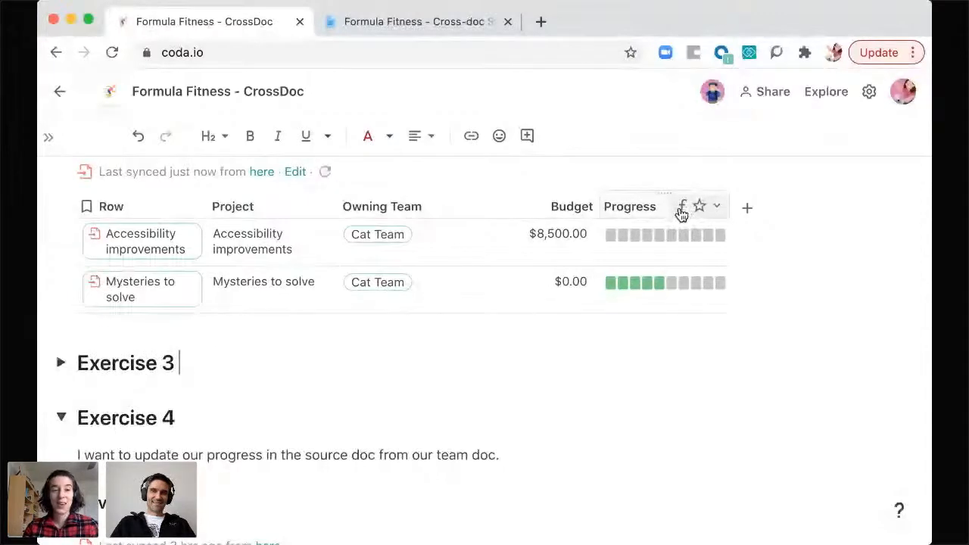
pyautogui.click(682, 211)
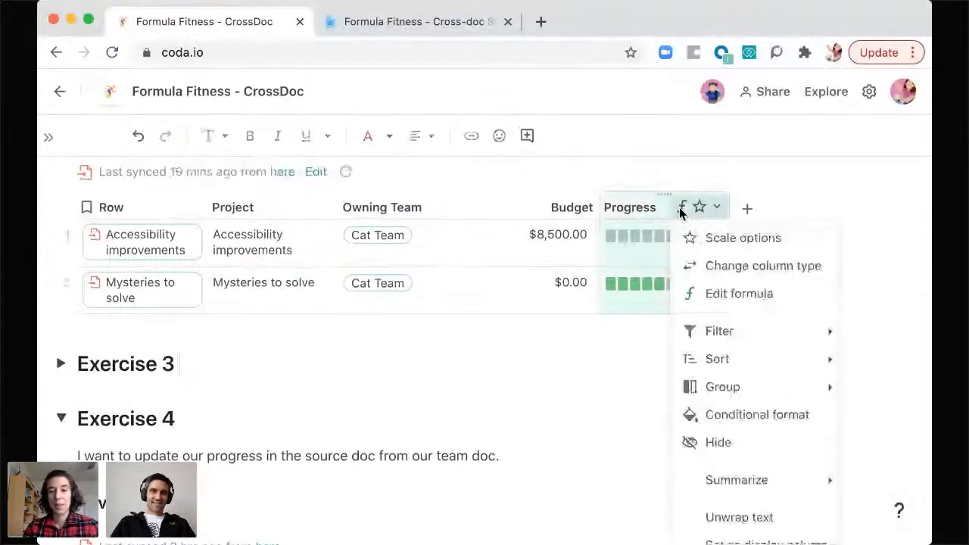
pyautogui.click(718, 296)
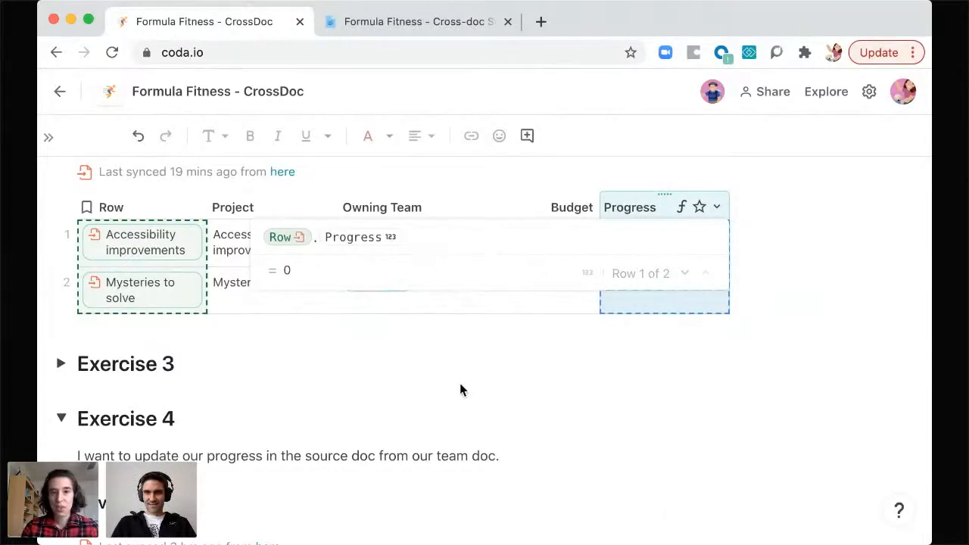
pyautogui.click(591, 326)
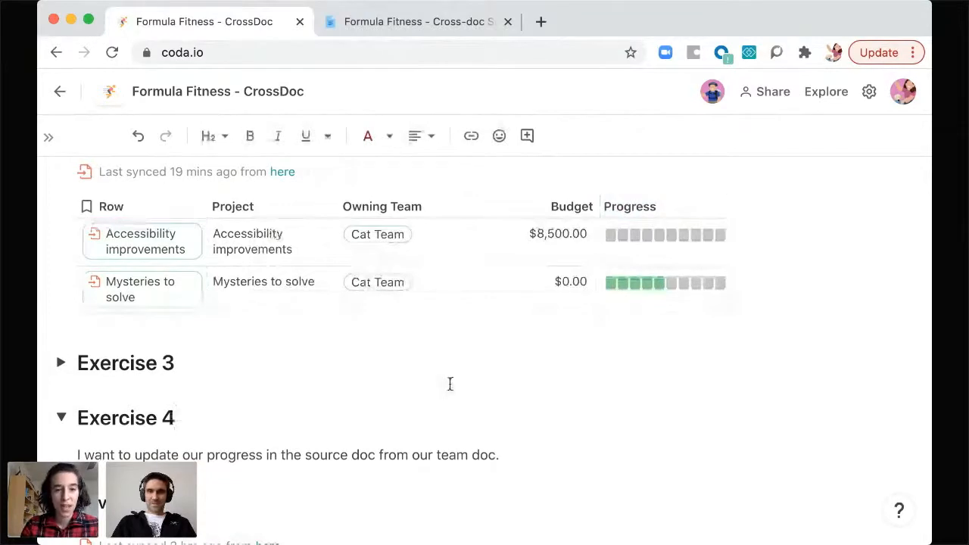
# Expand Exercise 3 and look over the task table in its answer.
pyautogui.scroll(-3, 449, 384)
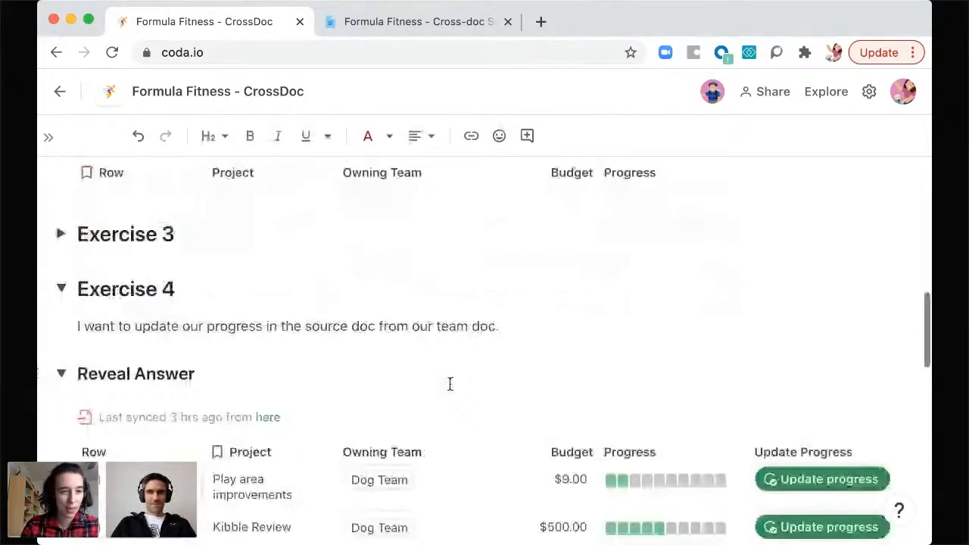
pyautogui.scroll(2, 67, 303)
pyautogui.click(61, 310)
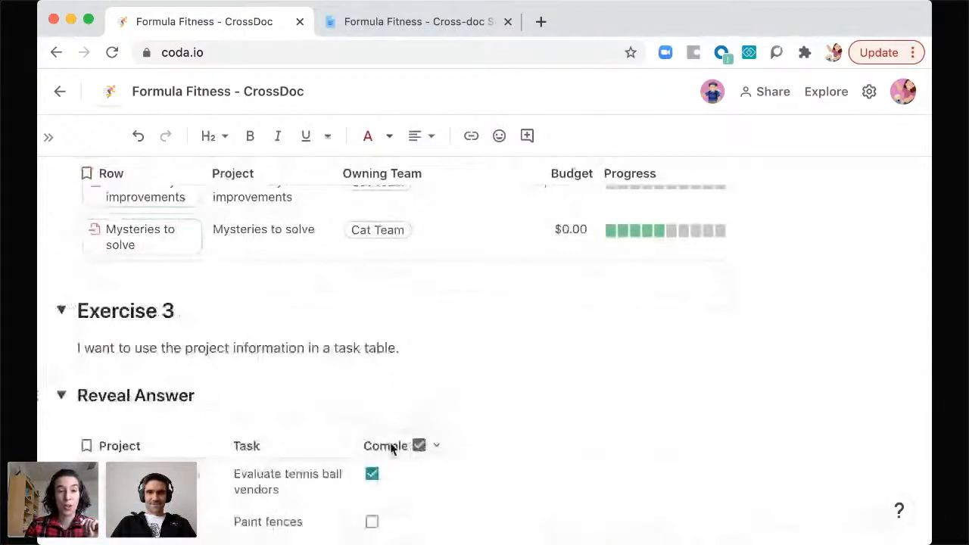
pyautogui.scroll(-4, 289, 408)
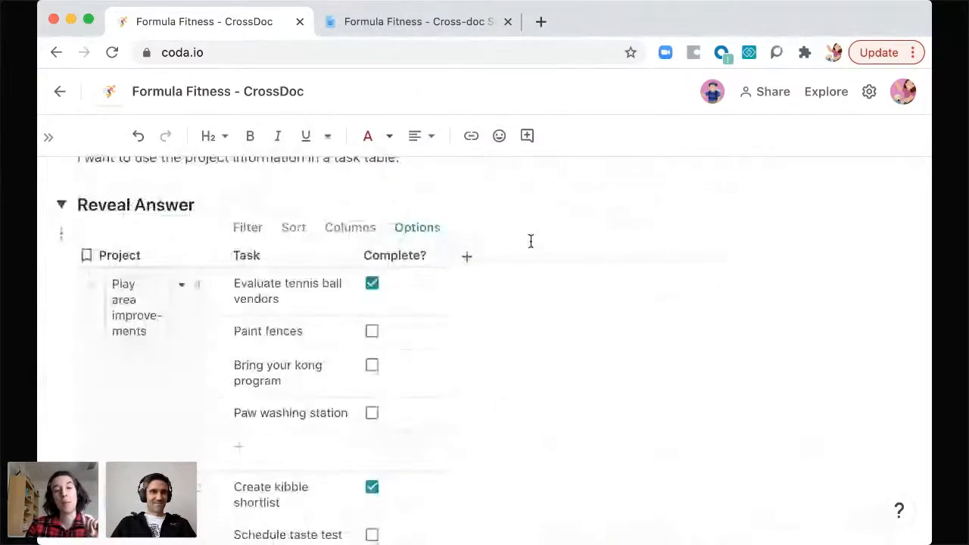
# Check the Scale options of the Progress column in the Cat Team Projects table and close them unchanged.
pyautogui.scroll(3, 531, 241)
pyautogui.scroll(2, 531, 241)
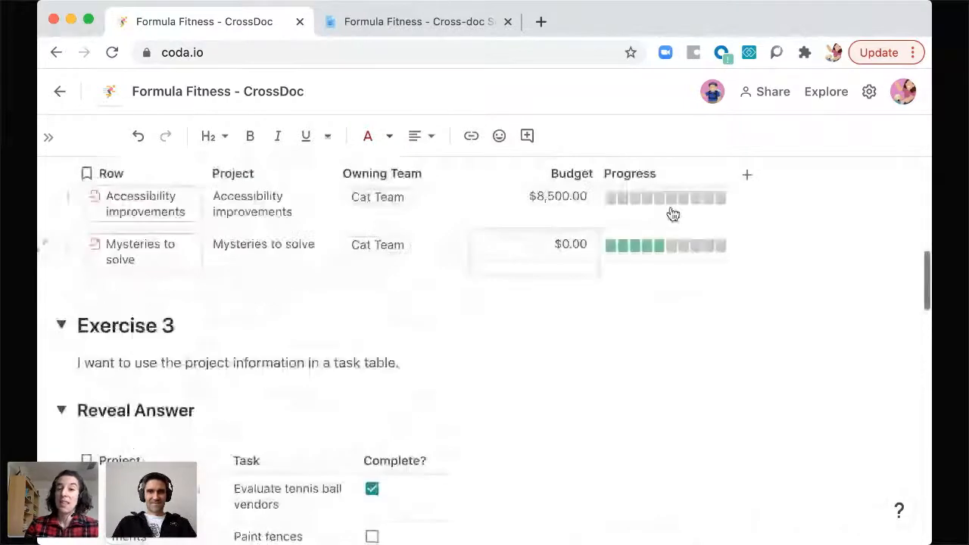
pyautogui.scroll(2, 667, 250)
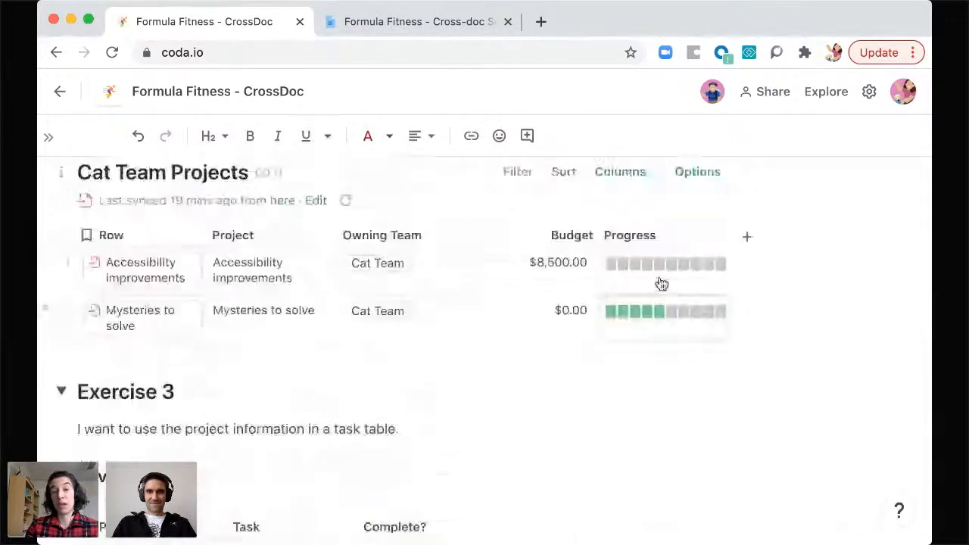
pyautogui.moveTo(716, 239)
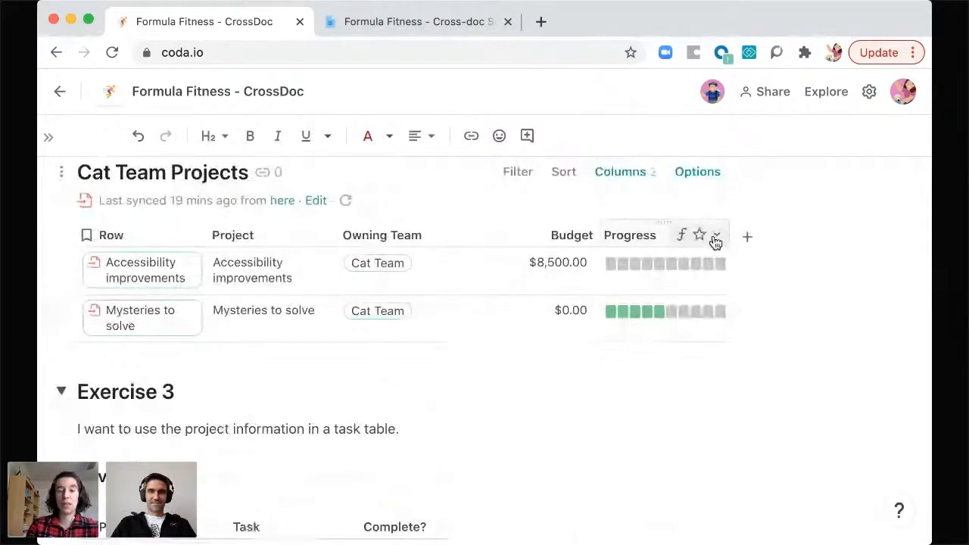
pyautogui.click(715, 239)
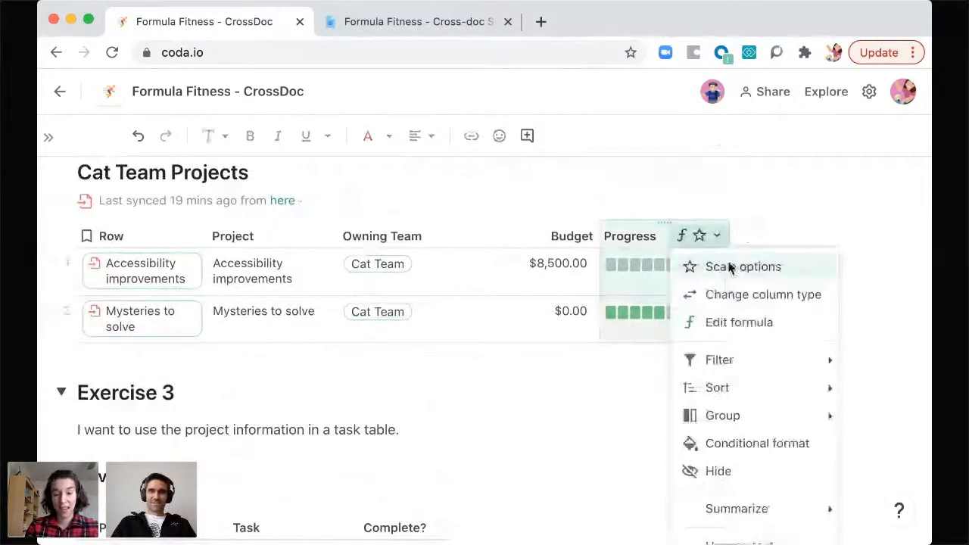
pyautogui.click(729, 269)
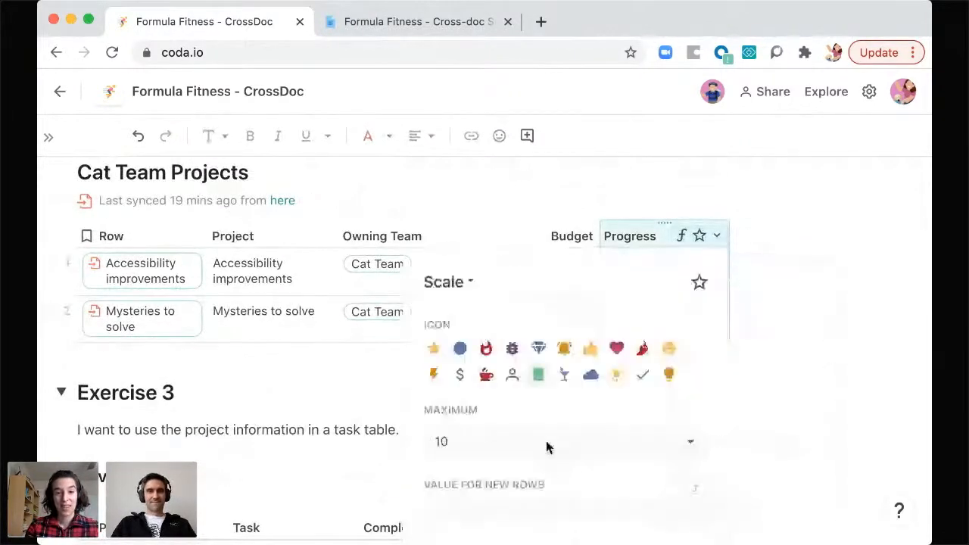
pyautogui.click(791, 439)
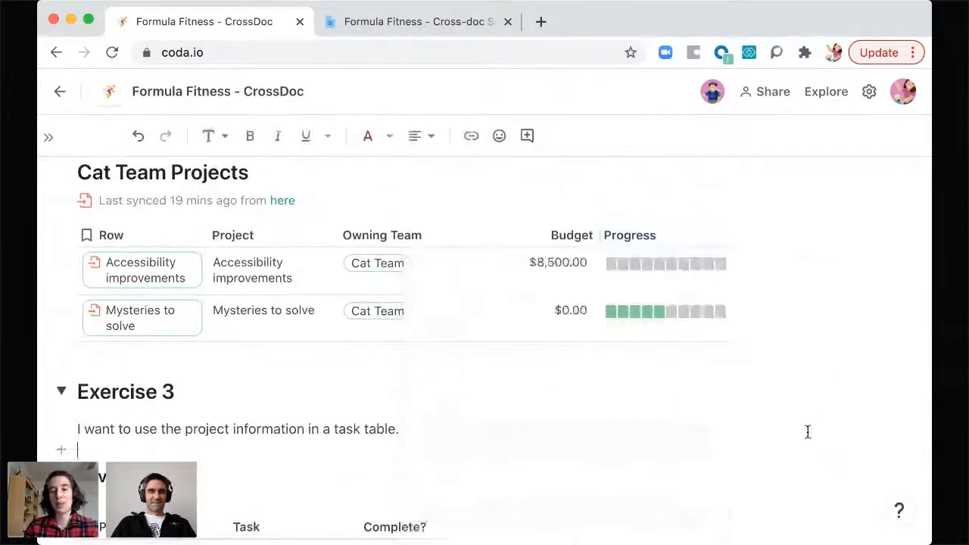
# Collapse the Exercise 3 and Exercise 4 sections.
pyautogui.scroll(-1, 665, 432)
pyautogui.scroll(-3, 665, 432)
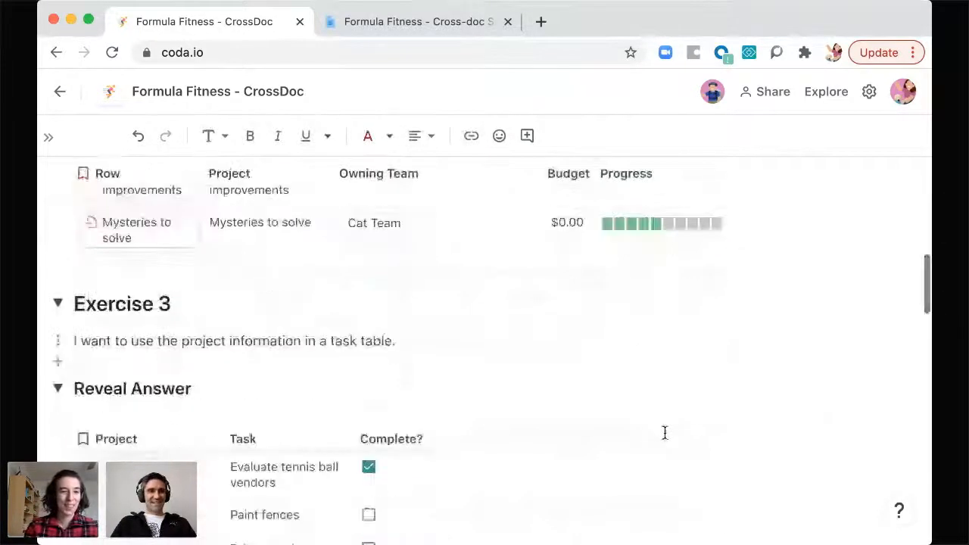
pyautogui.click(58, 304)
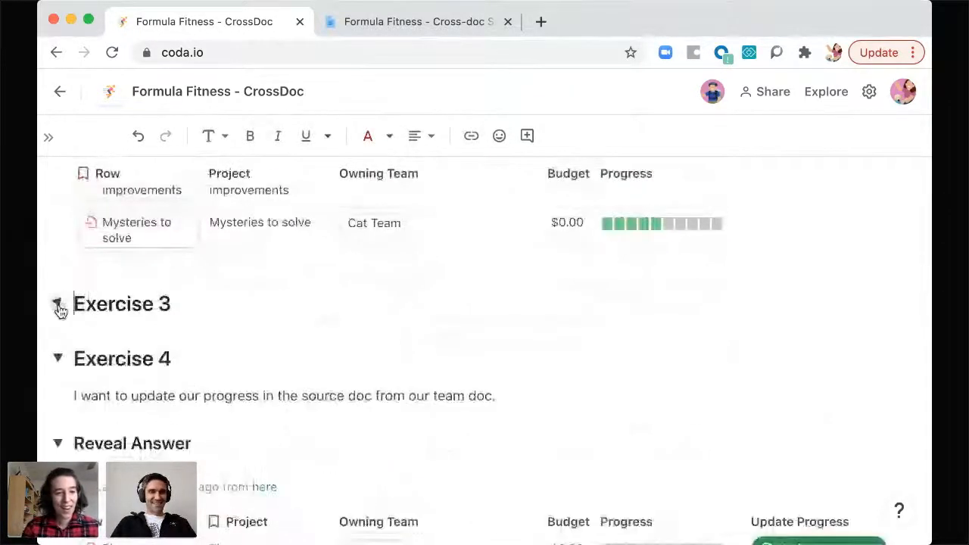
pyautogui.click(57, 359)
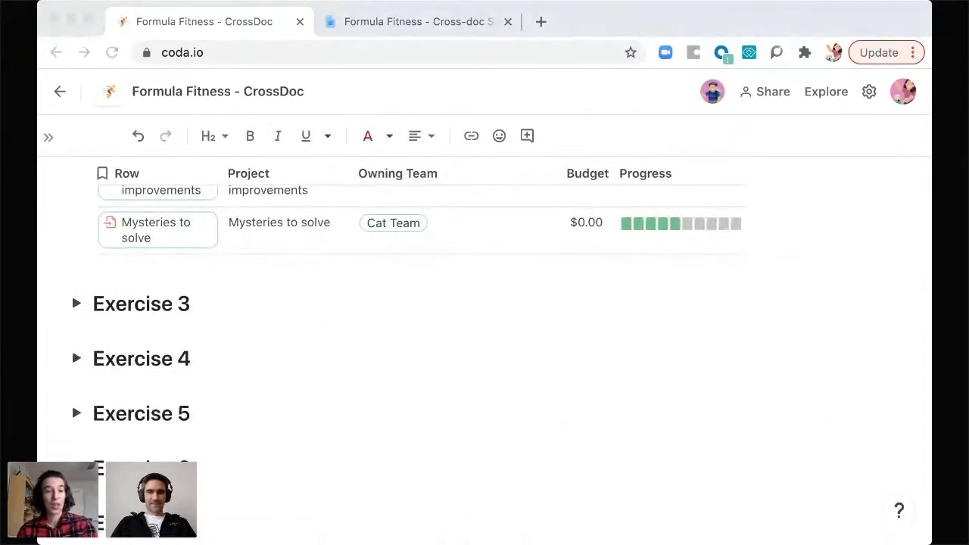
pyautogui.click(71, 292)
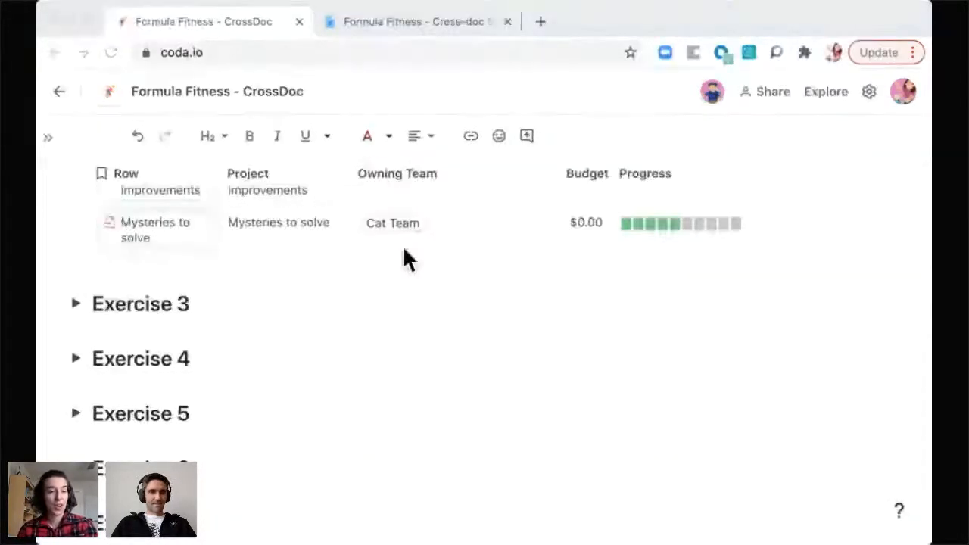
# Expand Exercise 5 and reveal its answer table of proposed projects.
pyautogui.click(76, 414)
pyautogui.scroll(-3, 456, 454)
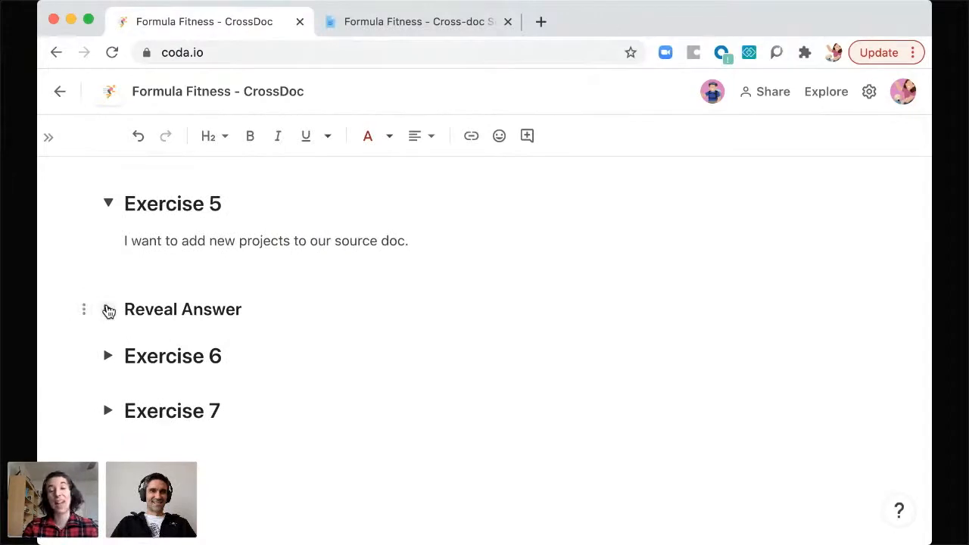
pyautogui.click(108, 310)
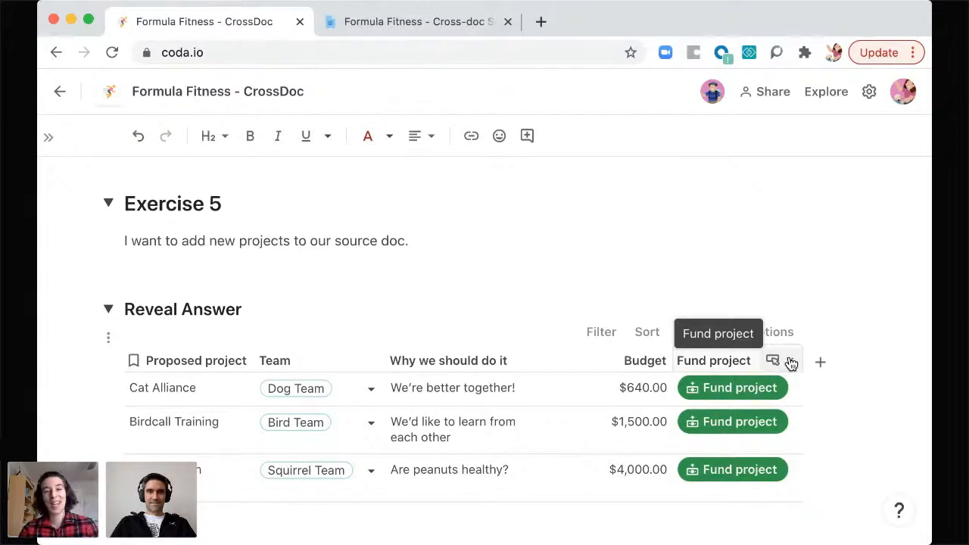
# Open the Fund project column's button options and check which Cross-doc actions are offered, keeping Add row.
pyautogui.click(790, 362)
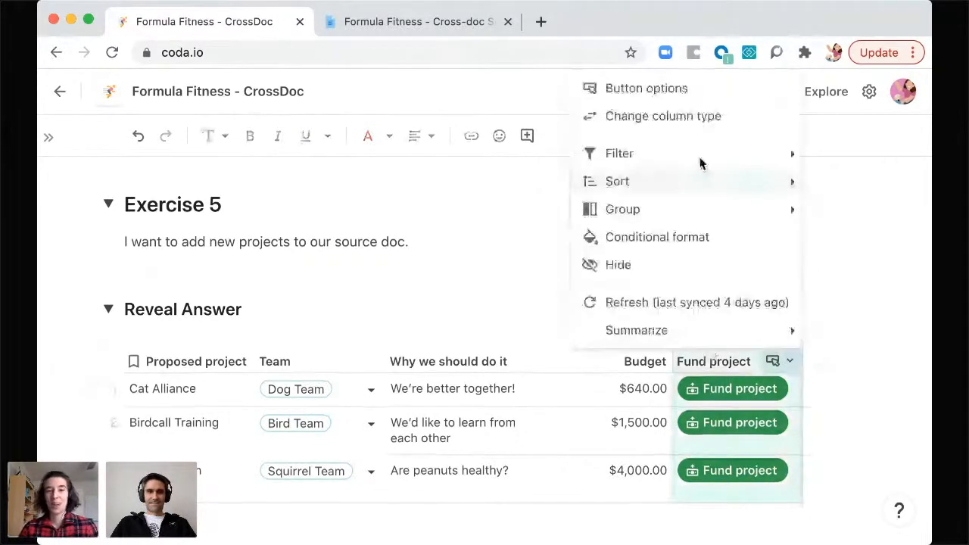
pyautogui.click(641, 89)
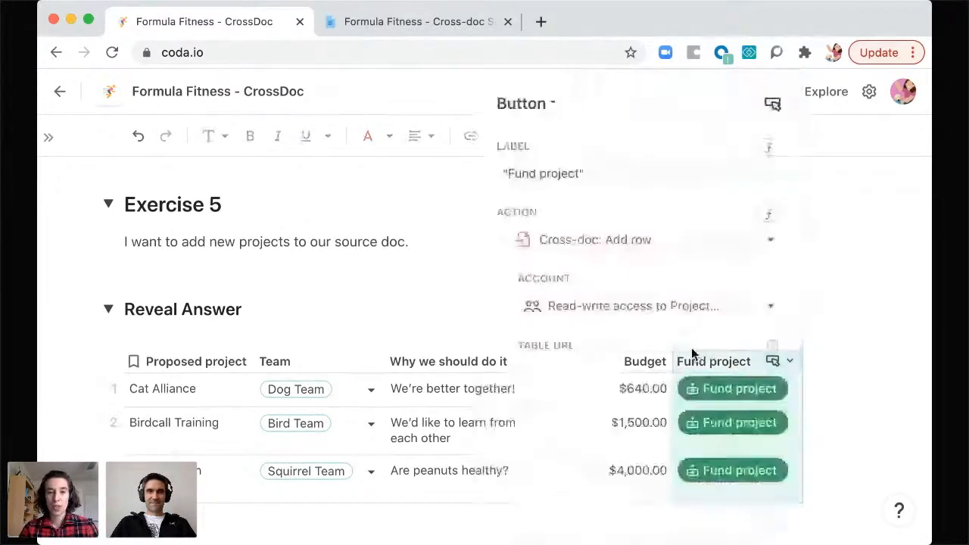
pyautogui.scroll(-2, 635, 262)
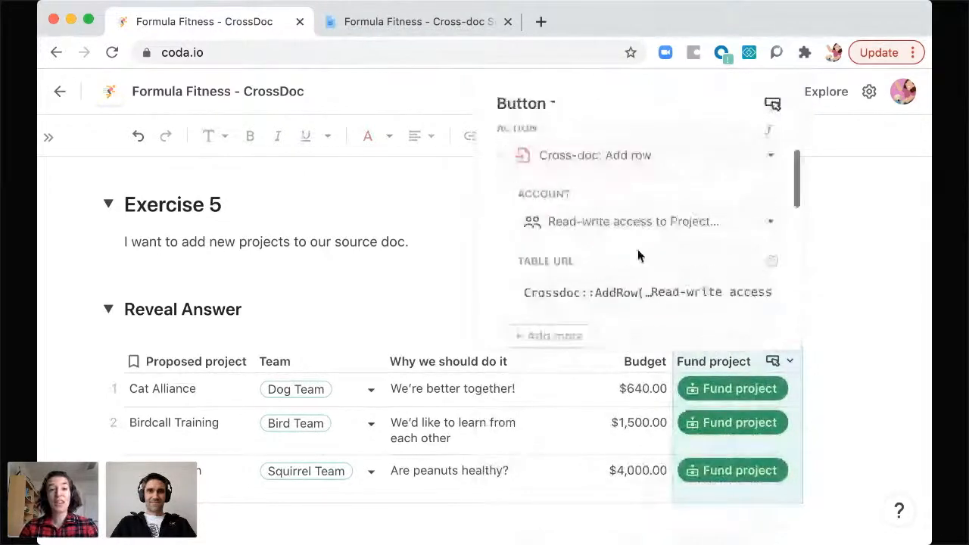
pyautogui.click(655, 165)
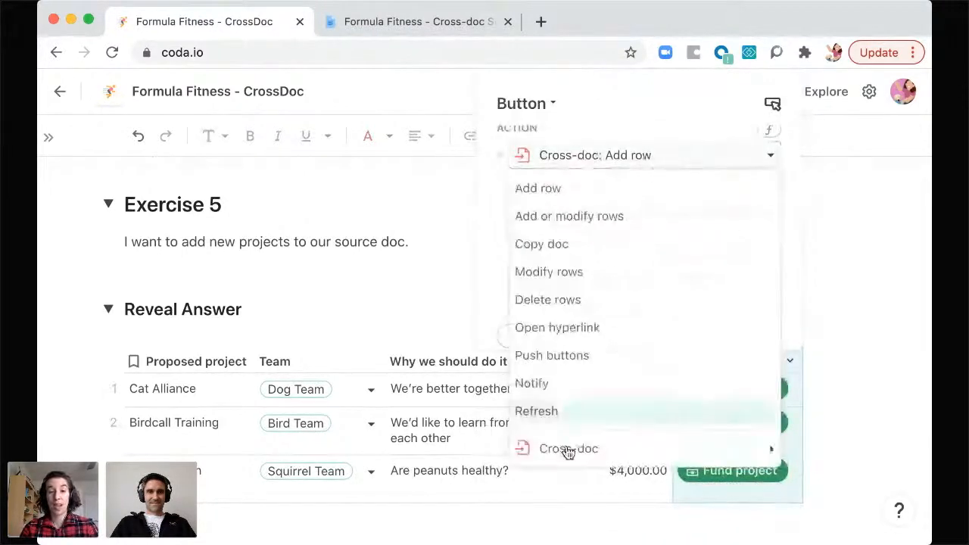
pyautogui.moveTo(567, 450)
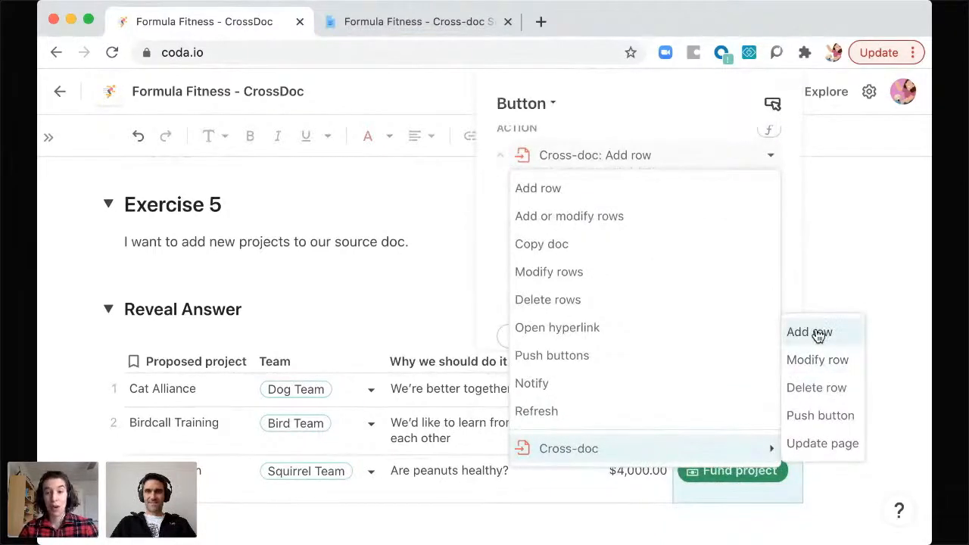
pyautogui.click(790, 204)
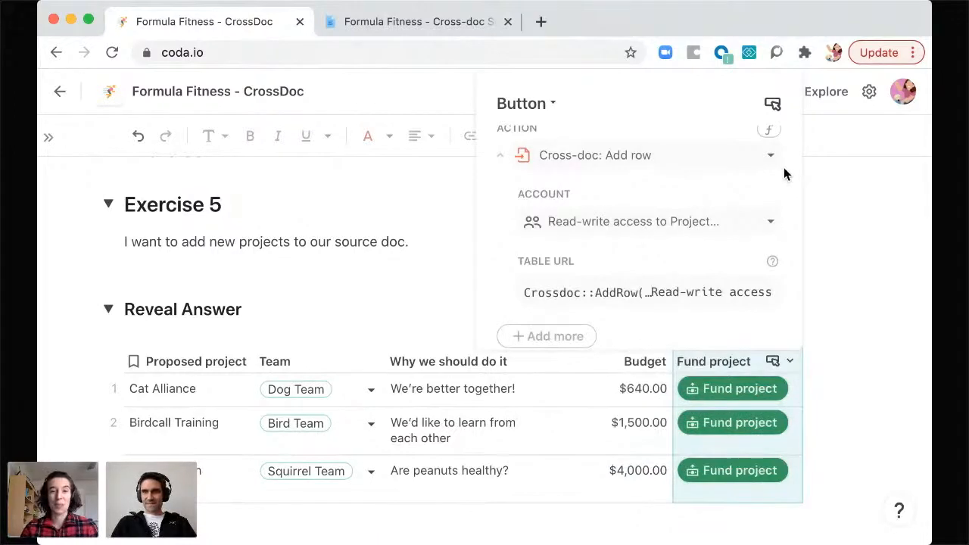
# Check the Fund project button's account choices without changing them and examine the formula behind its table URL.
pyautogui.click(568, 227)
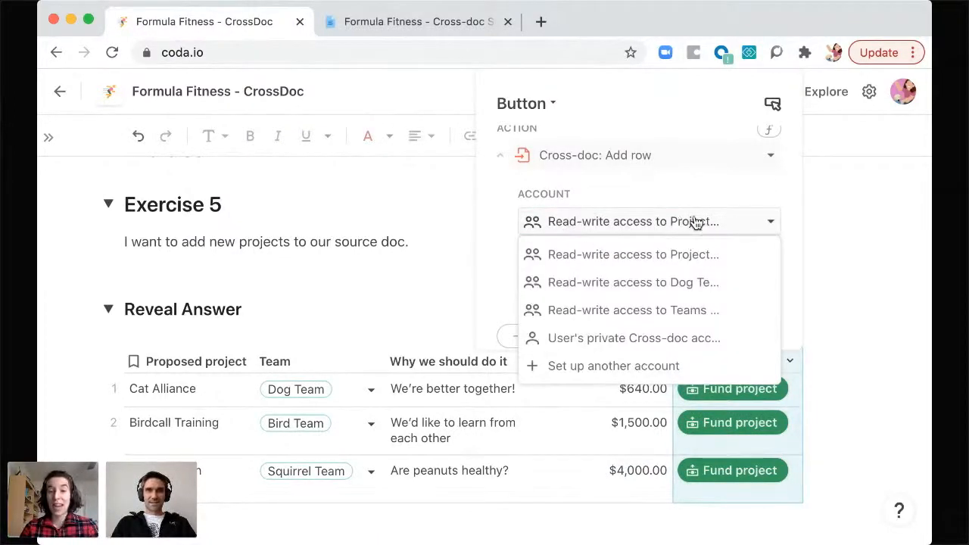
pyautogui.click(791, 189)
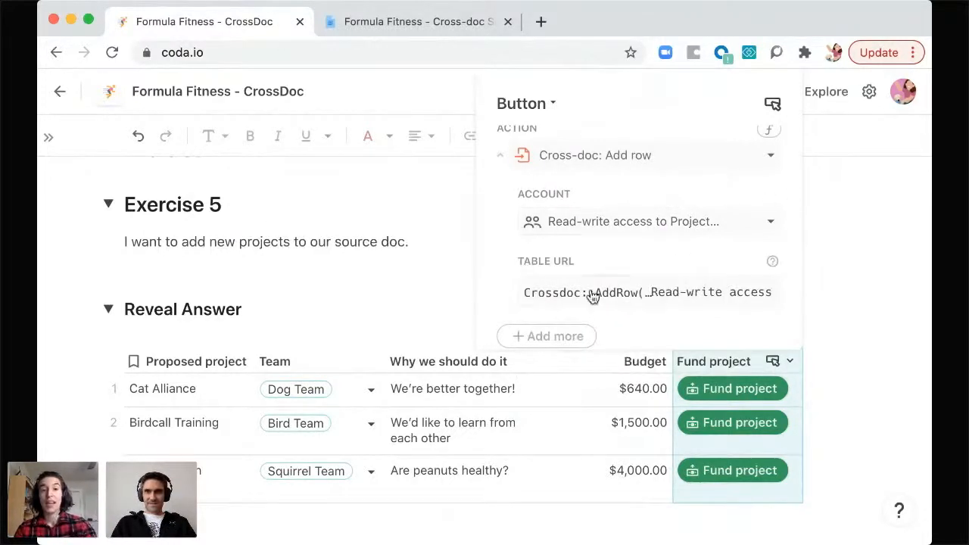
pyautogui.scroll(-2, 622, 323)
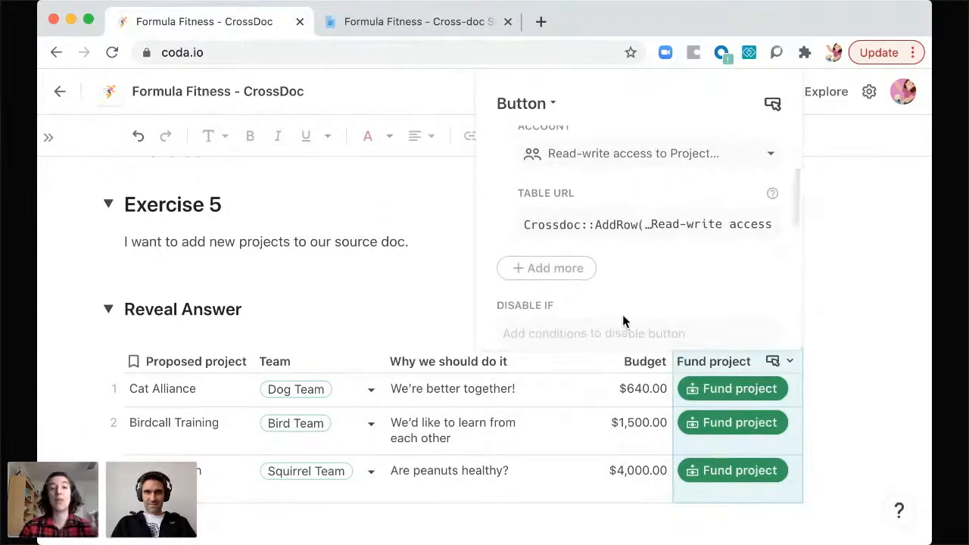
pyautogui.click(603, 227)
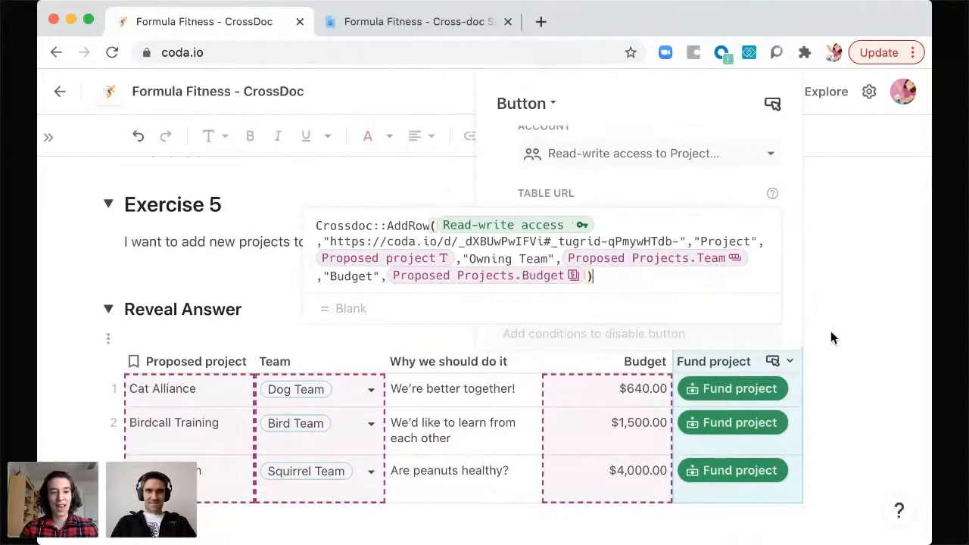
# Look back at the synced Cat Team Projects table and return to the Exercise 5 answer table.
pyautogui.scroll(-3, 372, 261)
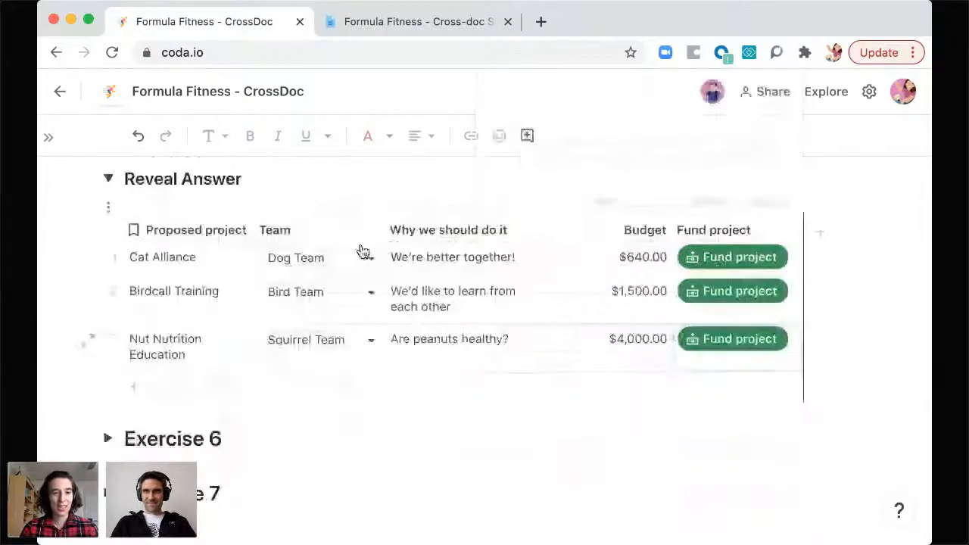
pyautogui.scroll(3, 371, 262)
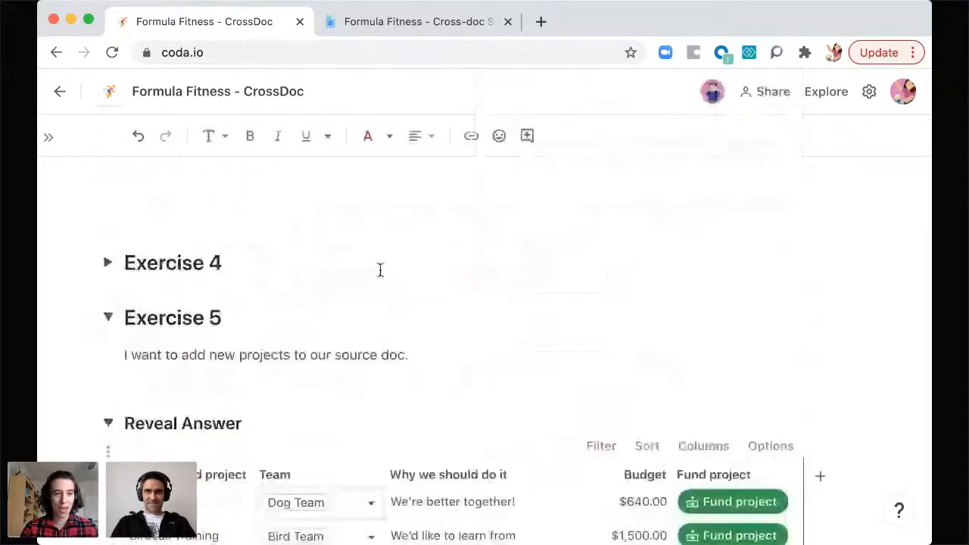
pyautogui.scroll(3, 380, 271)
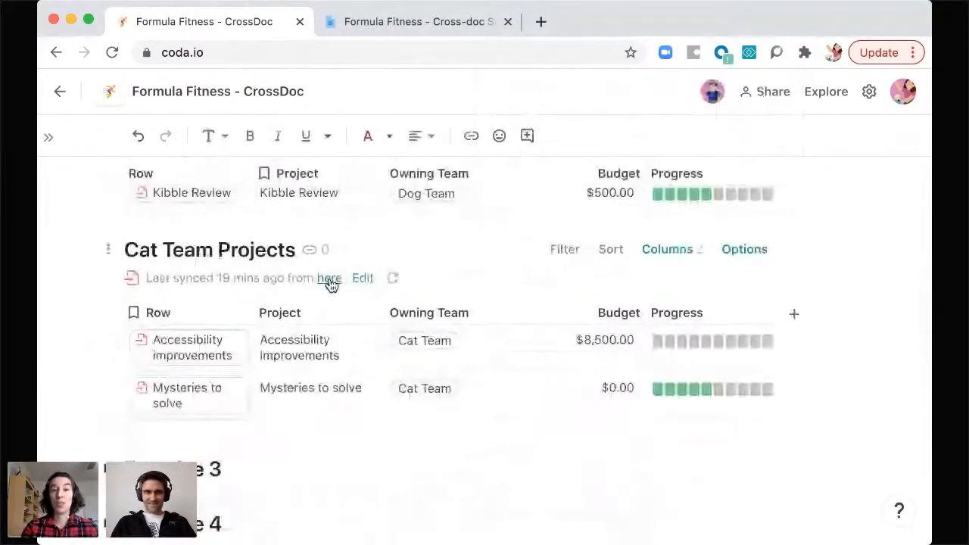
pyautogui.scroll(-2, 454, 389)
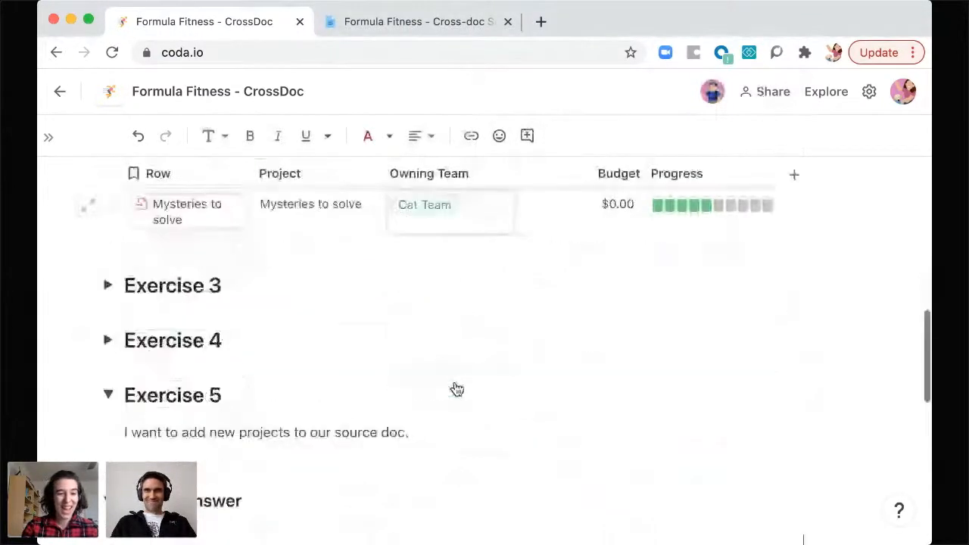
pyautogui.scroll(-3, 456, 389)
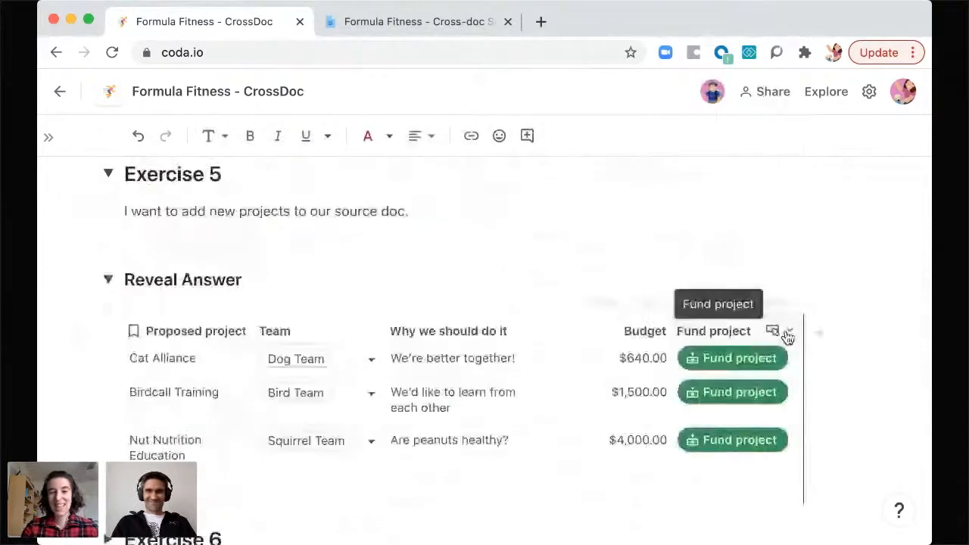
# Reopen the Fund project button options and examine the source table URL and column pairs in its Crossdoc::AddRow formula.
pyautogui.click(788, 333)
pyautogui.scroll(-1, 708, 151)
pyautogui.scroll(1, 697, 125)
pyautogui.click(677, 90)
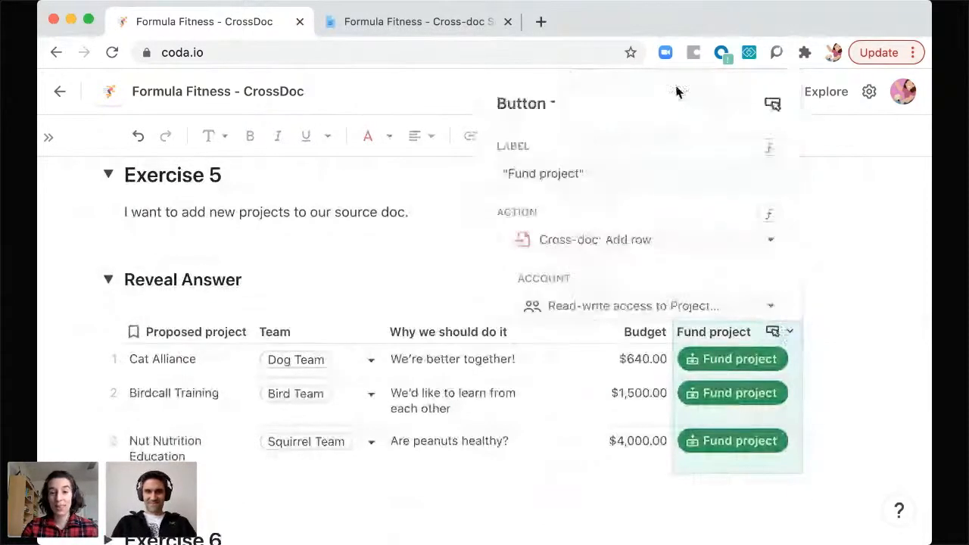
pyautogui.scroll(-3, 624, 250)
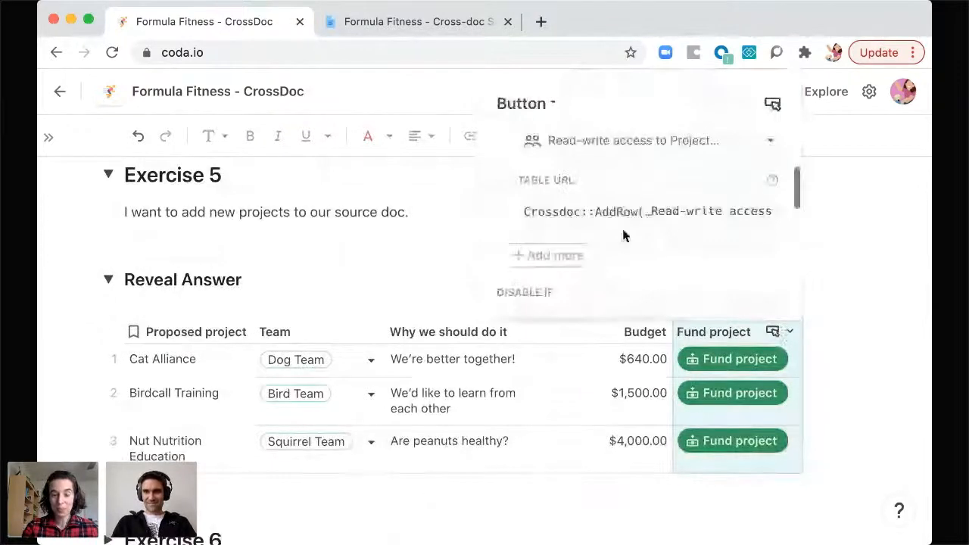
pyautogui.click(620, 215)
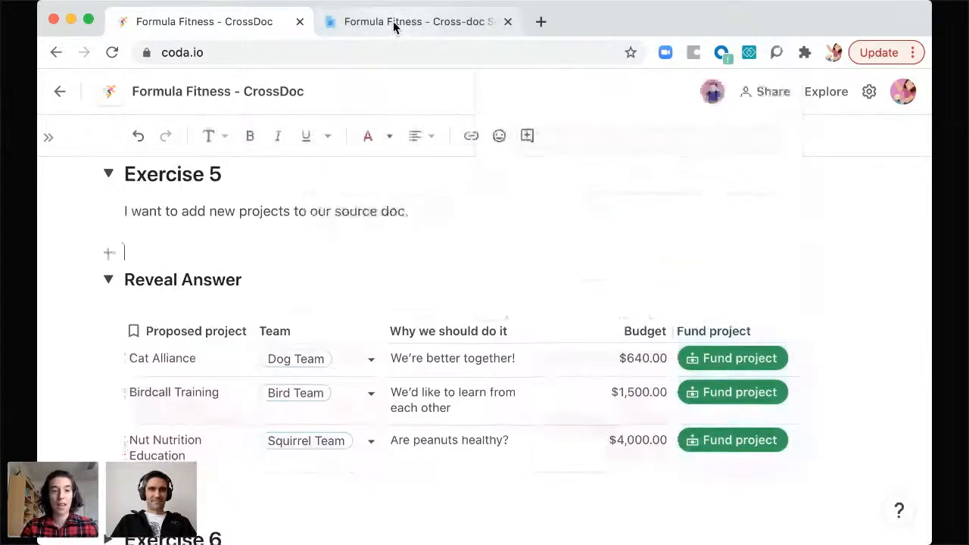
# Check the Projects table in the source doc, return to the CrossDoc doc and try to fund the Cat Alliance project.
pyautogui.click(394, 23)
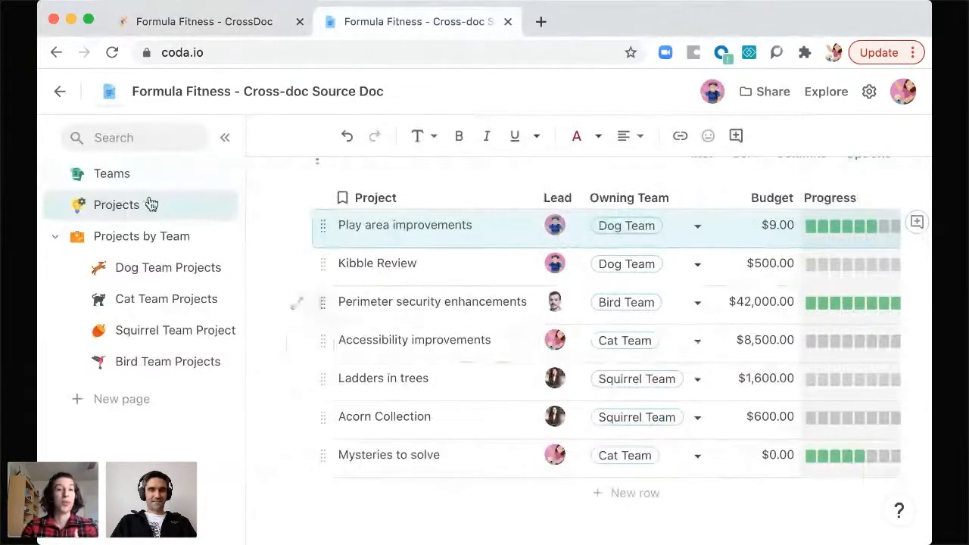
pyautogui.click(203, 28)
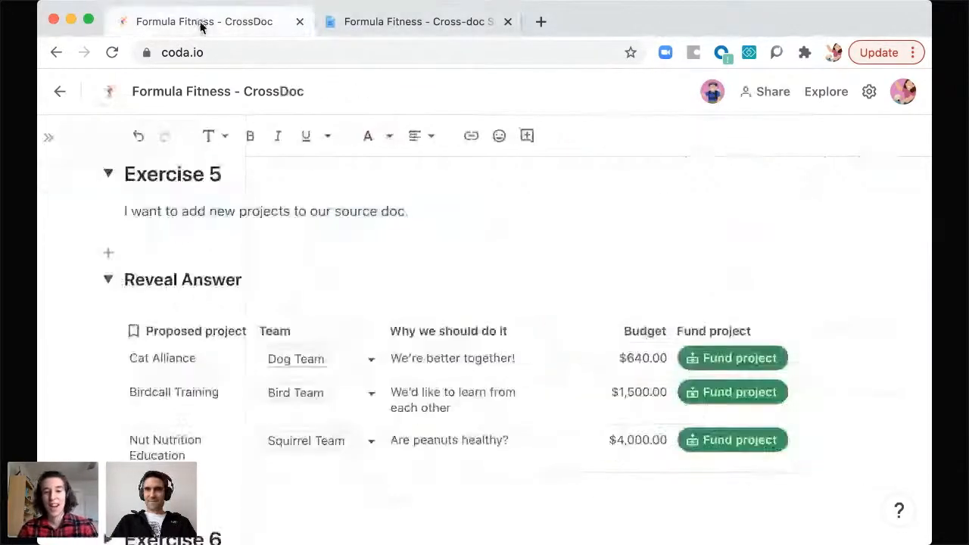
pyautogui.click(744, 365)
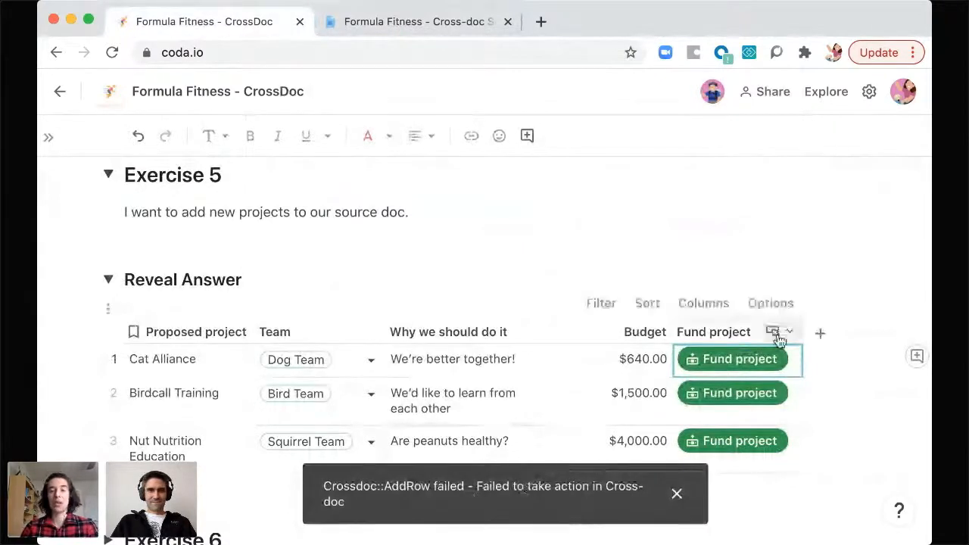
# Inspect the Proposed Projects.Team reference in the Fund project button's AddRow formula and close the options unchanged.
pyautogui.click(771, 332)
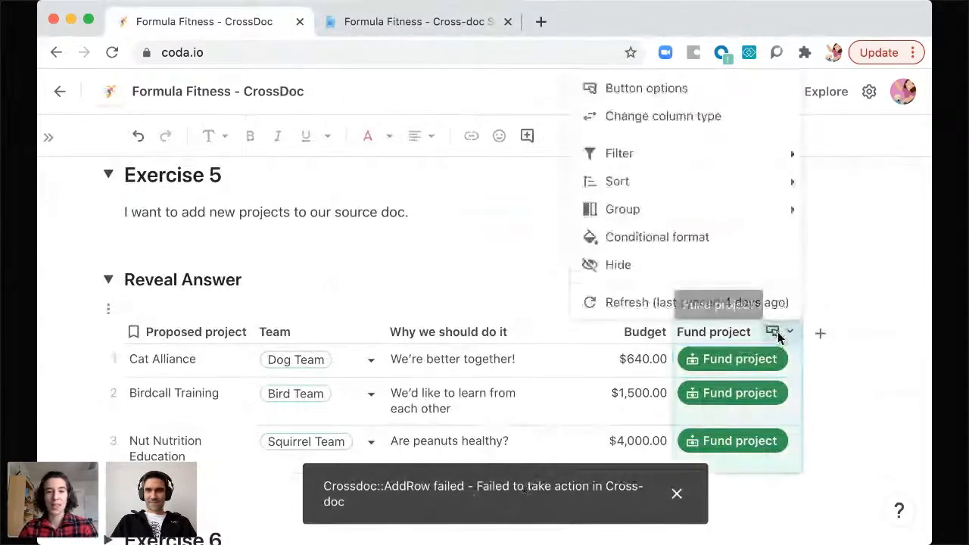
pyautogui.click(639, 91)
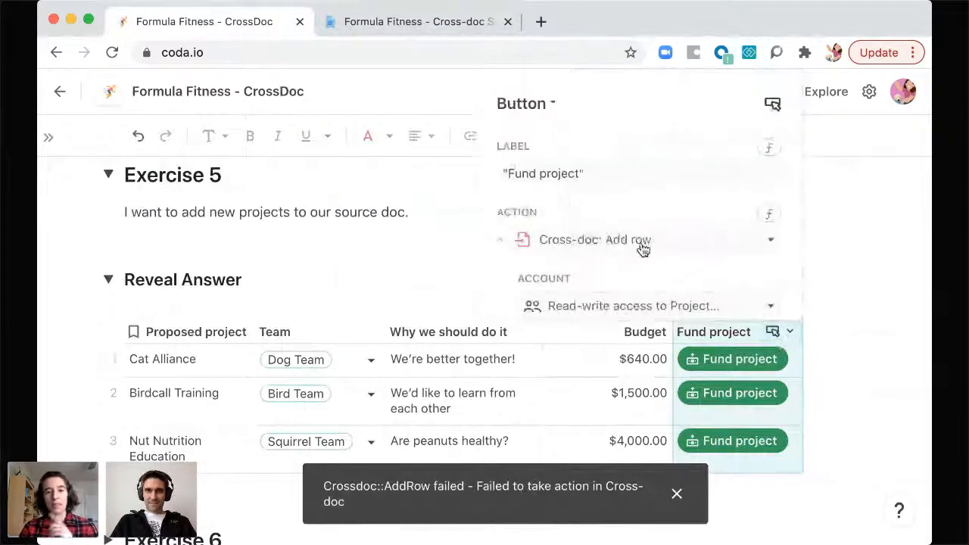
pyautogui.scroll(-3, 641, 247)
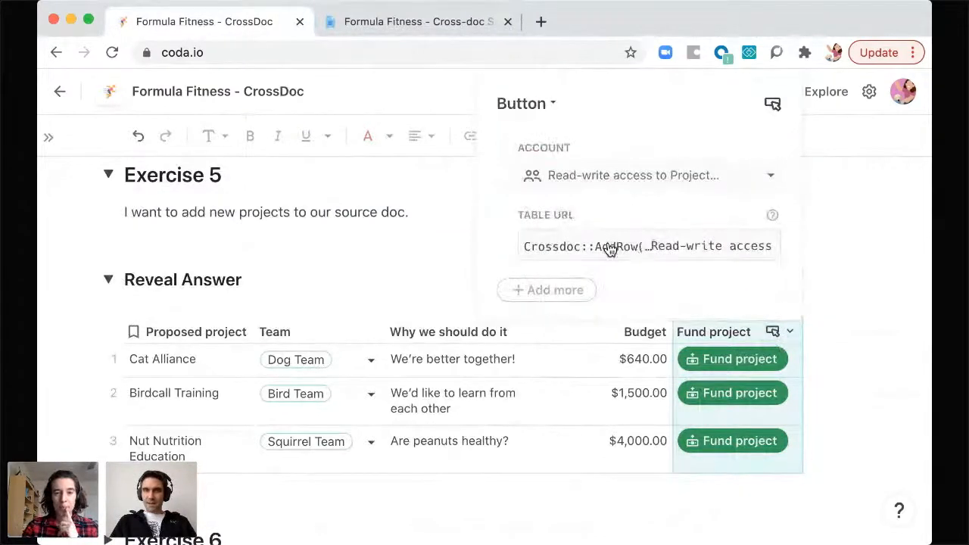
pyautogui.click(610, 249)
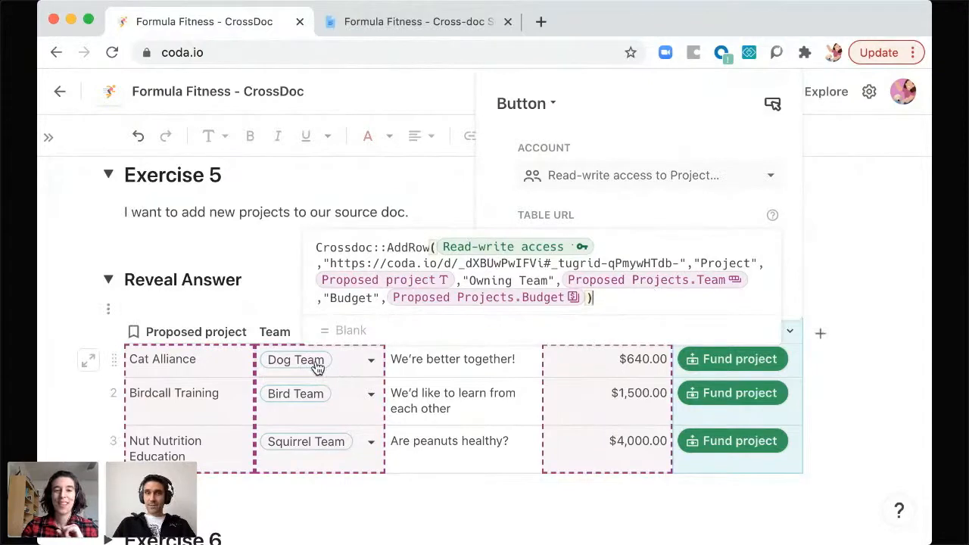
pyautogui.moveTo(317, 369)
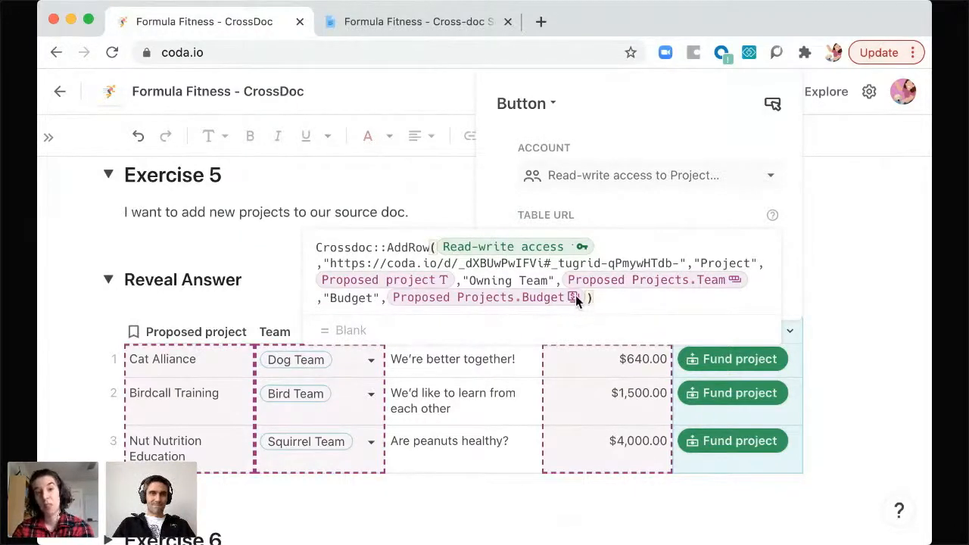
pyautogui.click(729, 279)
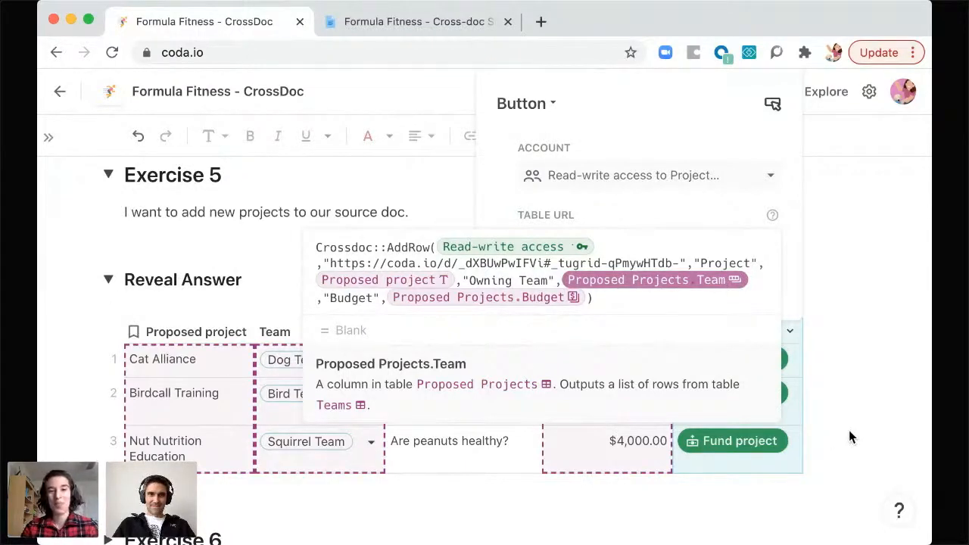
pyautogui.click(880, 401)
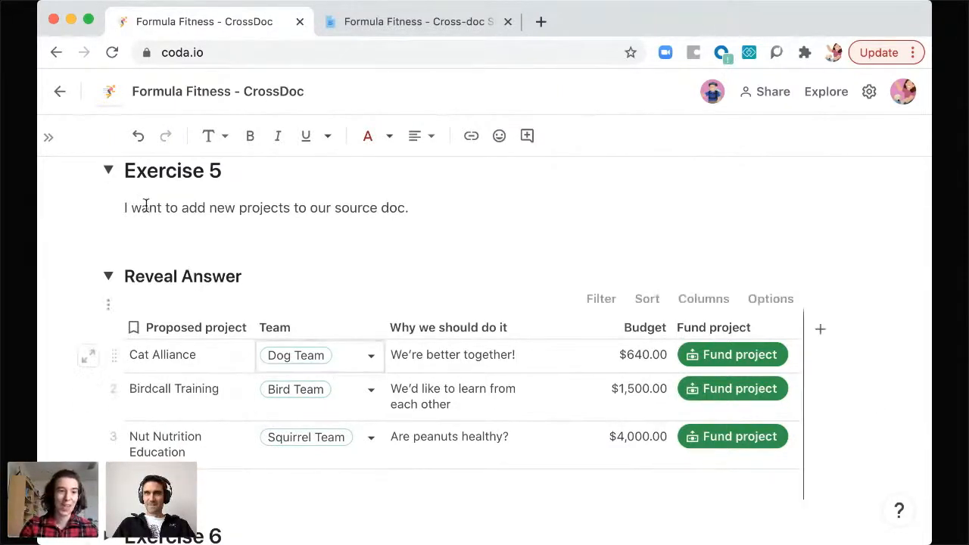
# Collapse Exercise 5, expand Exercise 6 and reveal its answer table.
pyautogui.click(109, 173)
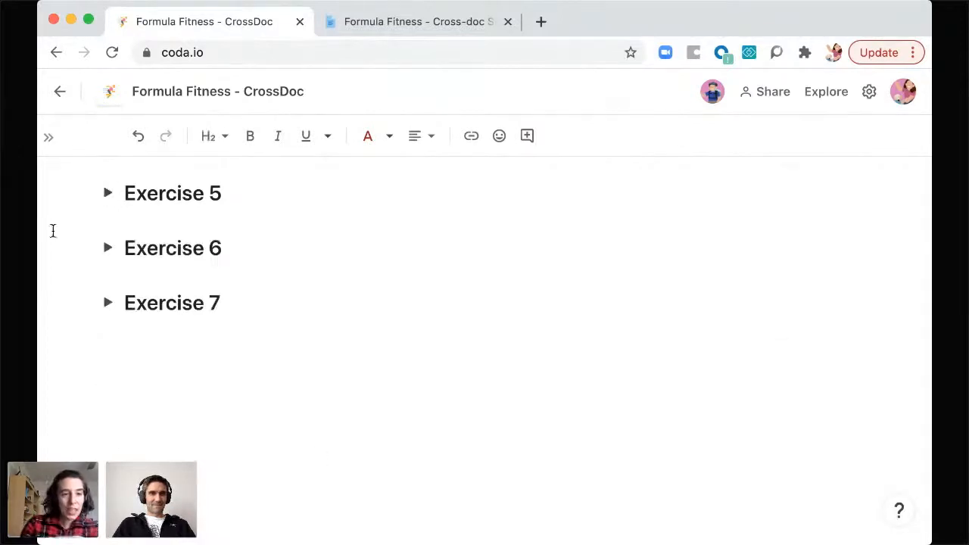
pyautogui.click(108, 248)
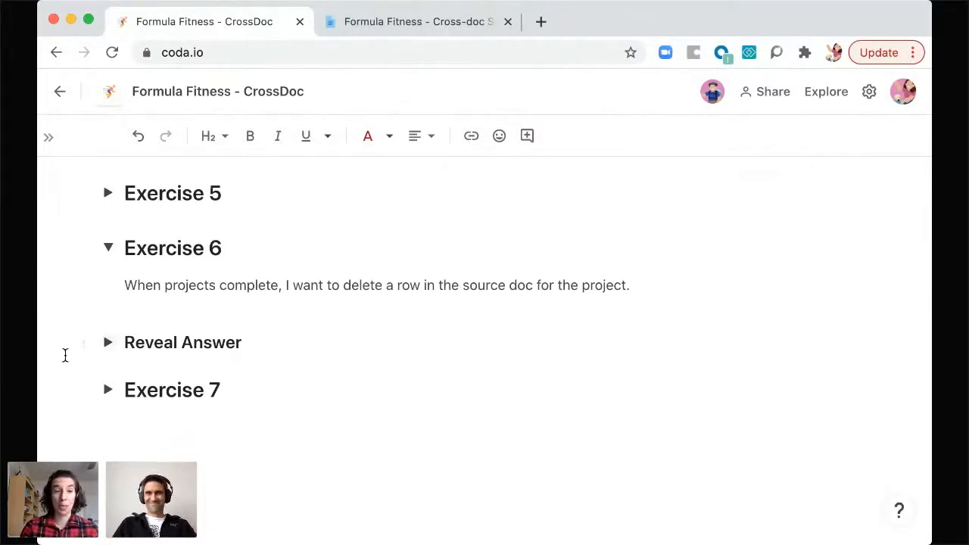
pyautogui.click(108, 343)
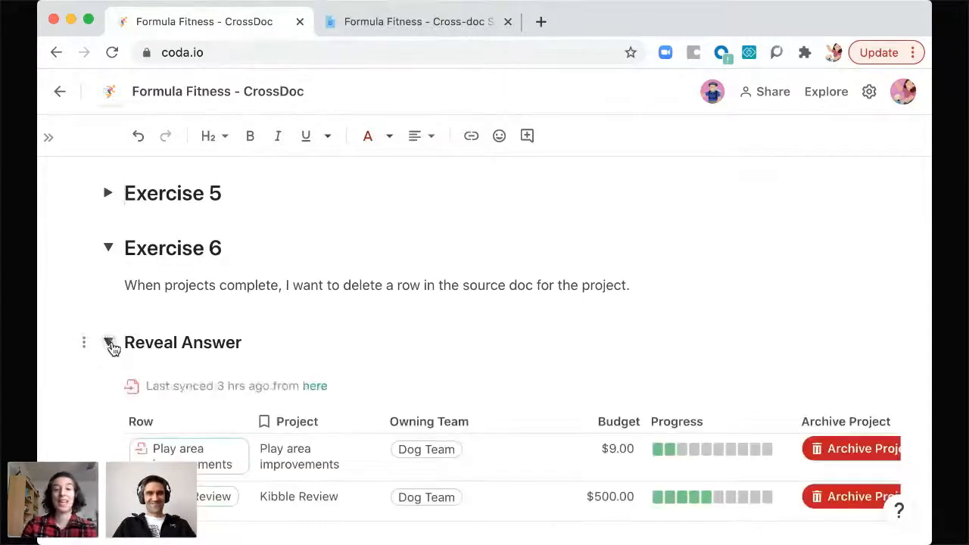
# Open the button options of the Archive Project column in the Exercise 6 answer table.
pyautogui.scroll(-3, 668, 401)
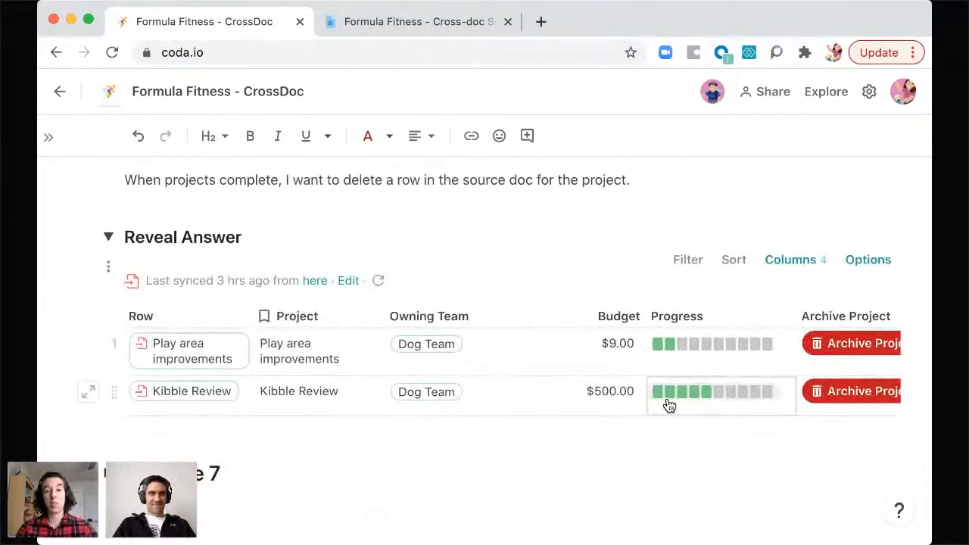
pyautogui.hscroll(4, 780, 362)
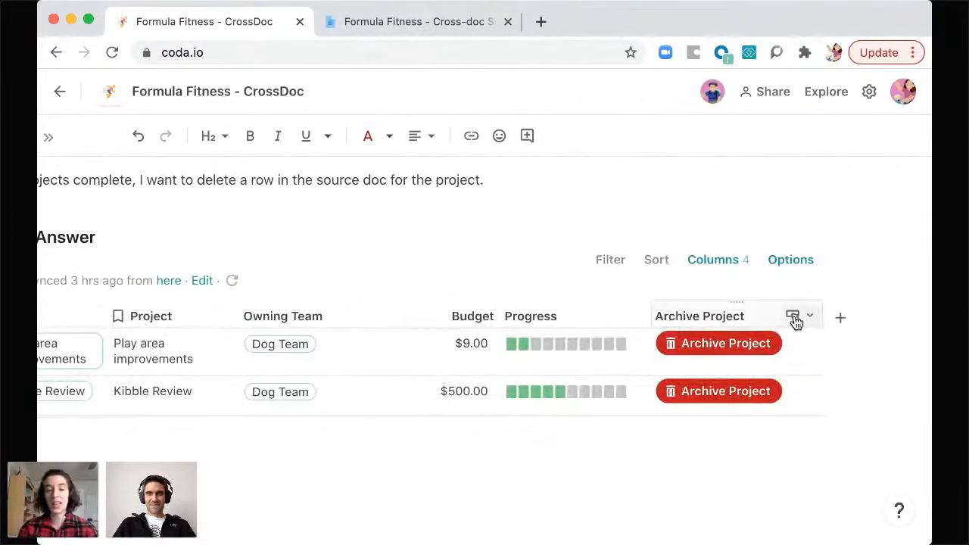
pyautogui.click(795, 320)
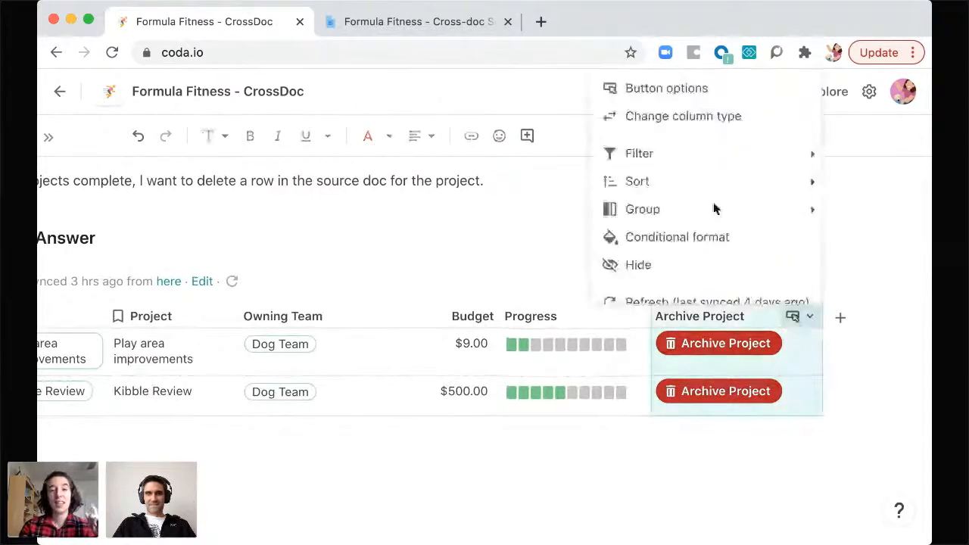
pyautogui.click(668, 84)
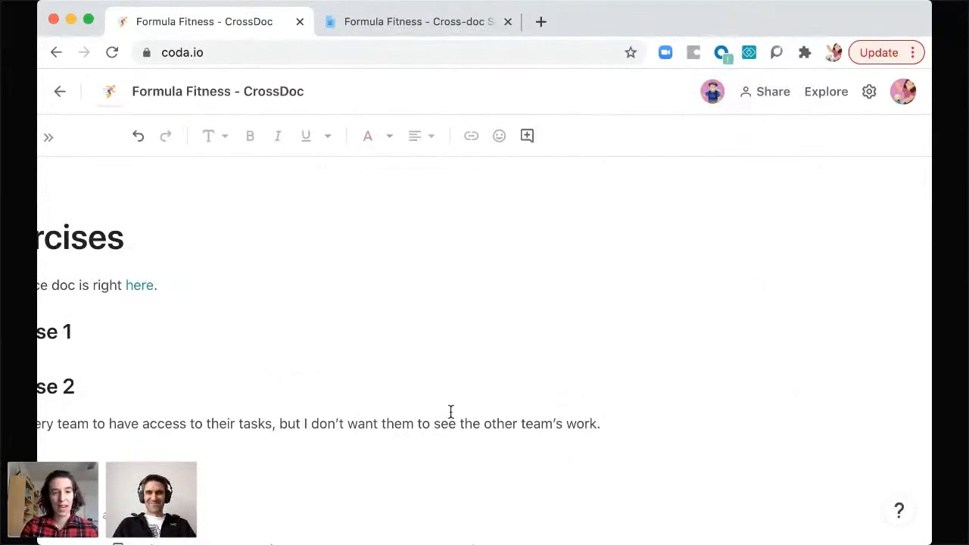
# Open the button options of Exercise 6's Archive Project column and inspect the available Cross-doc actions, keeping Delete row.
pyautogui.scroll(-15, 566, 455)
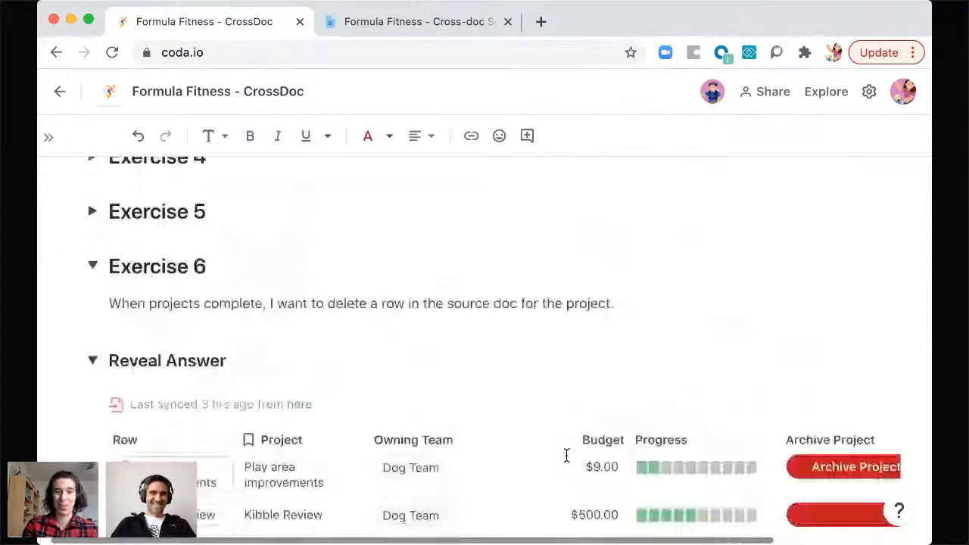
pyautogui.scroll(-3, 566, 455)
pyautogui.hscroll(3, 567, 455)
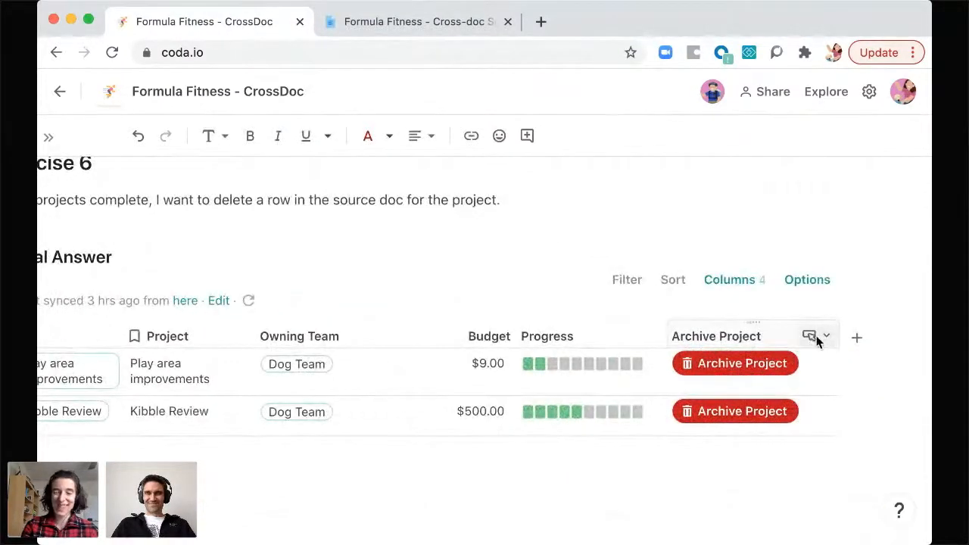
pyautogui.click(817, 341)
pyautogui.scroll(-1, 714, 97)
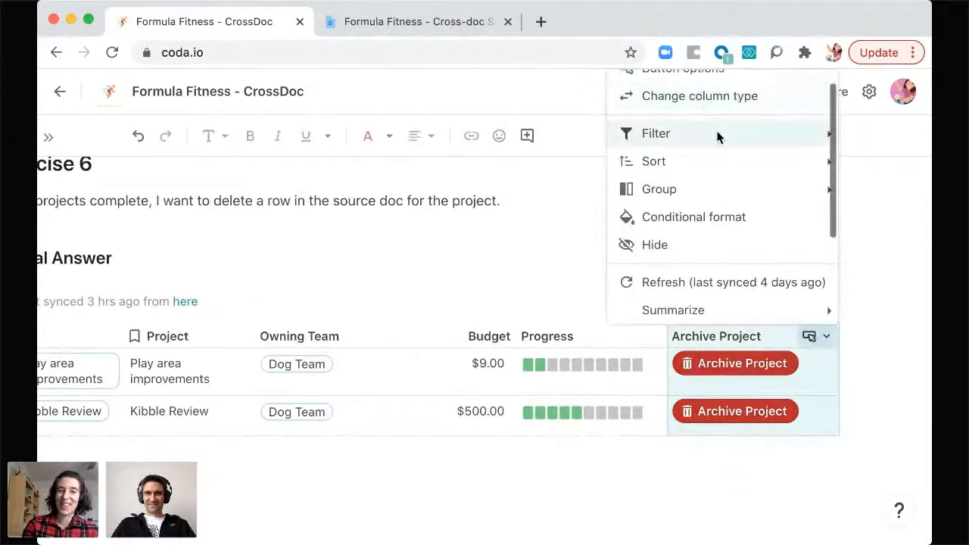
pyautogui.scroll(1, 718, 136)
pyautogui.click(700, 85)
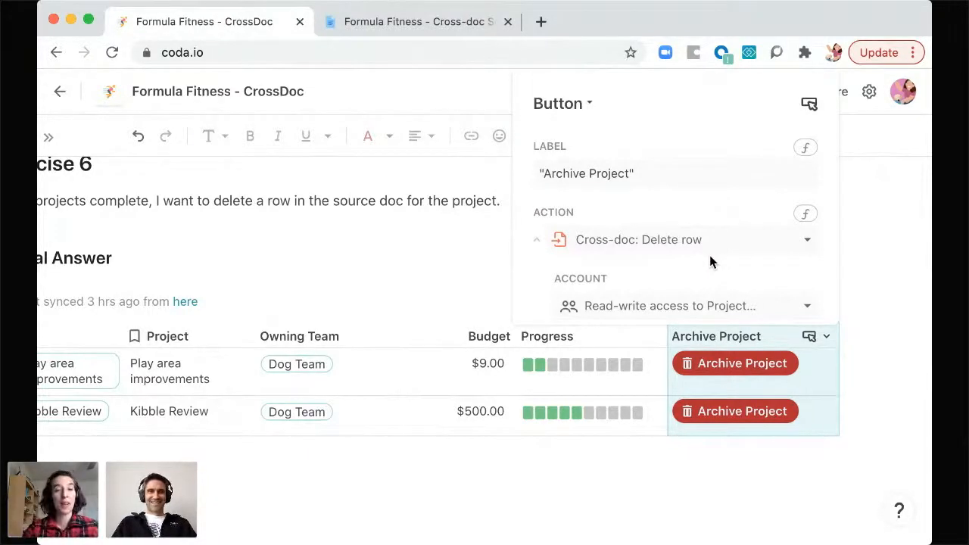
pyautogui.click(701, 241)
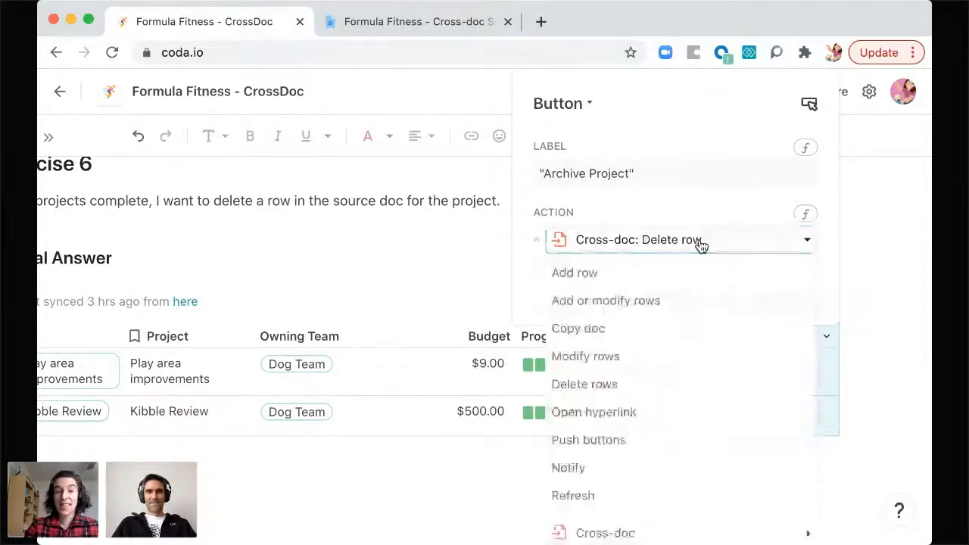
pyautogui.moveTo(595, 530)
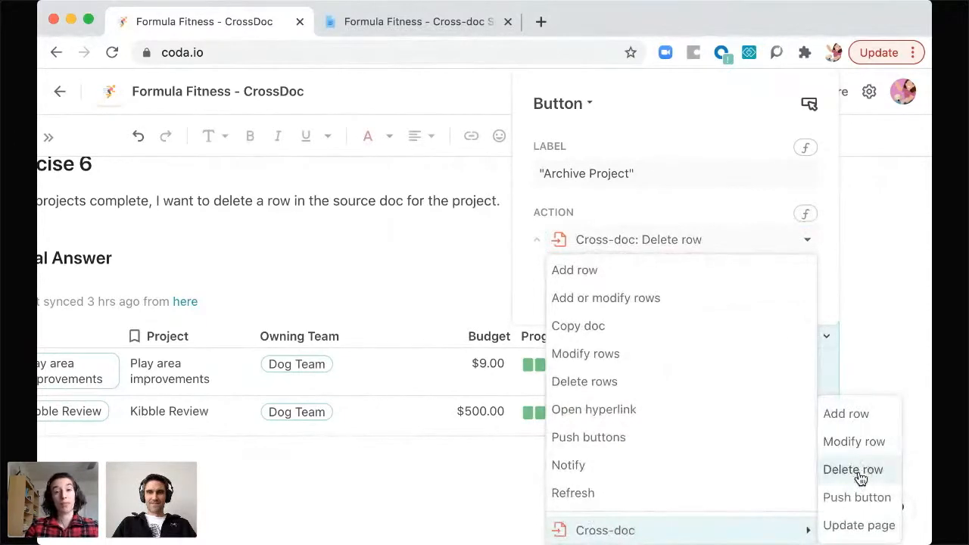
pyautogui.click(720, 211)
# Review the delete-row action's account choices and row URL, keeping the read-write access to Project account.
pyautogui.scroll(-3, 663, 277)
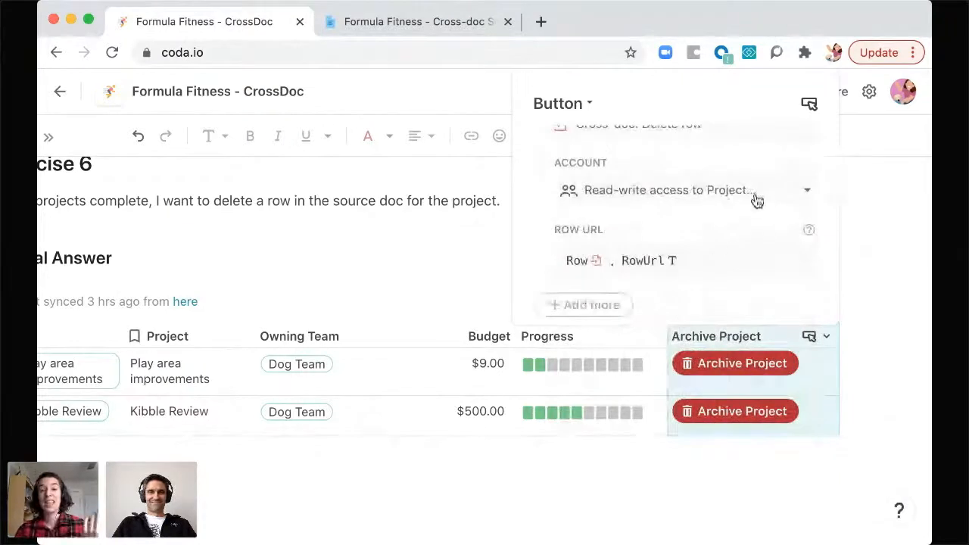
pyautogui.click(755, 195)
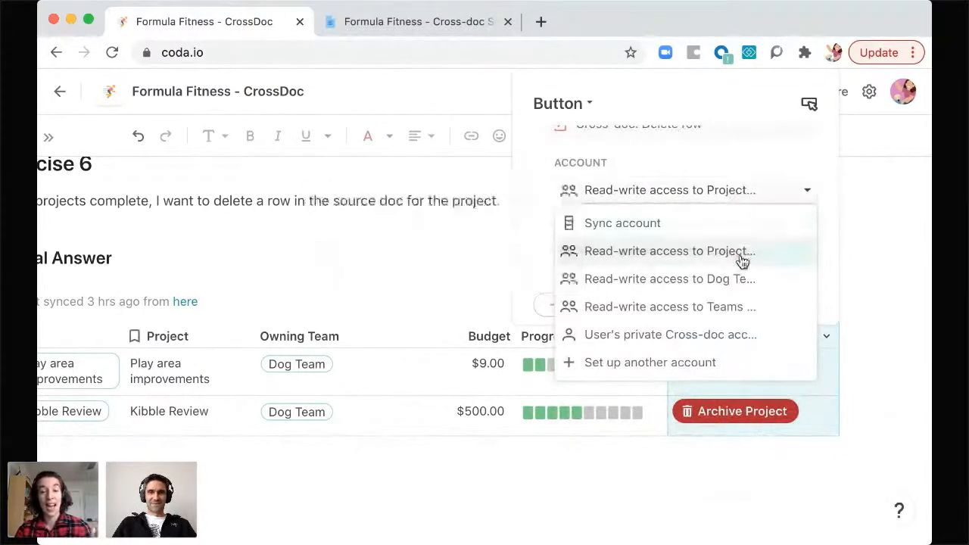
pyautogui.click(814, 250)
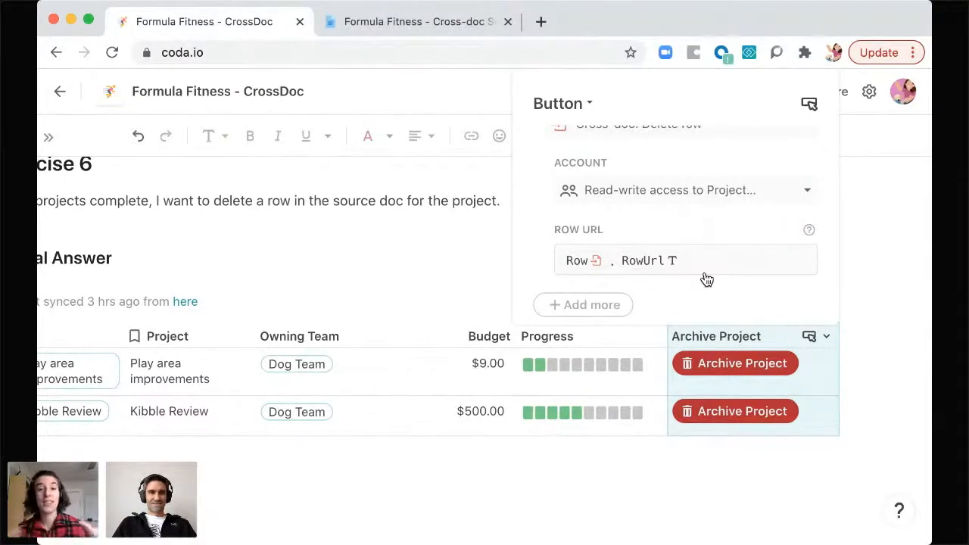
pyautogui.scroll(-1, 704, 279)
pyautogui.scroll(4, 704, 279)
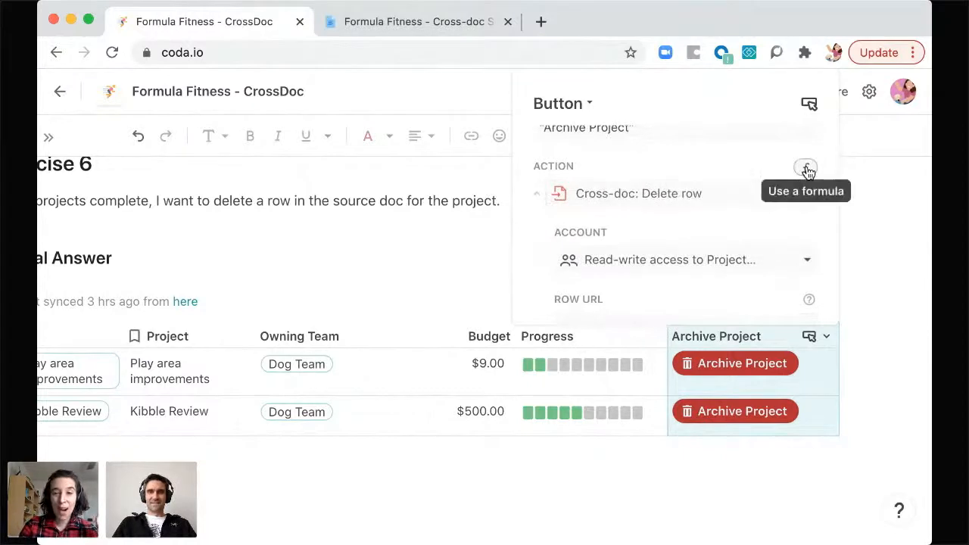
# View the Archive Project action as a Crossdoc::DeleteRow formula and close the button options.
pyautogui.click(808, 169)
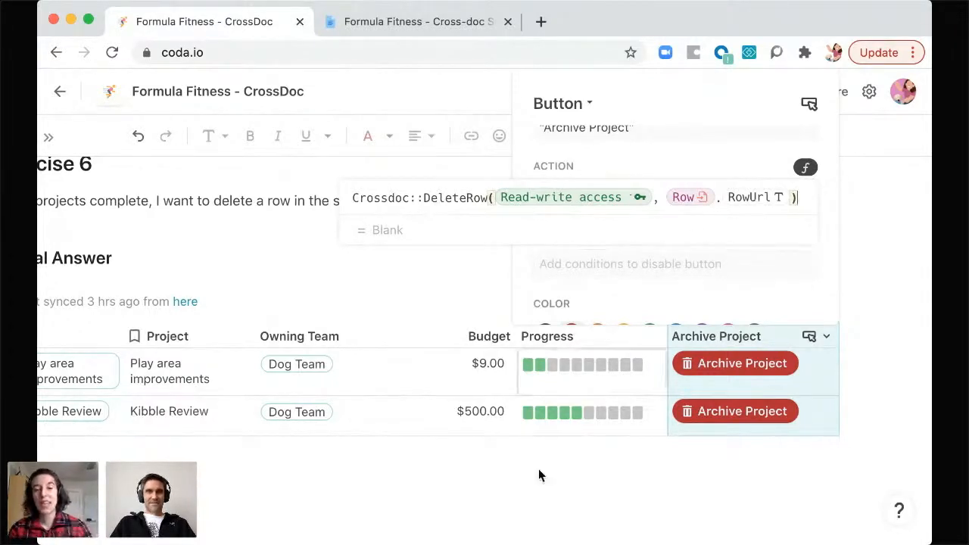
pyautogui.click(830, 268)
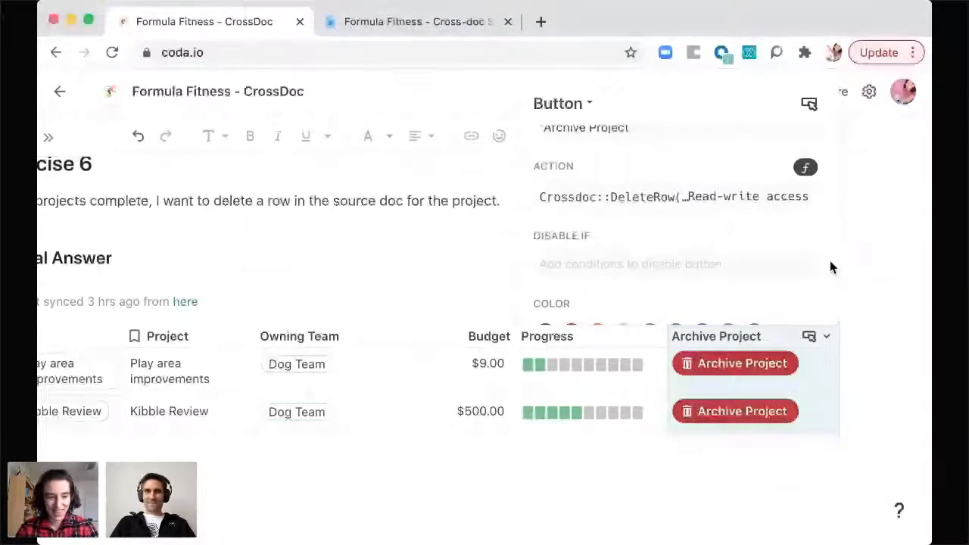
pyautogui.click(248, 473)
# Expand Exercise 7 to show its task about requesting more budget.
pyautogui.scroll(-2, 248, 474)
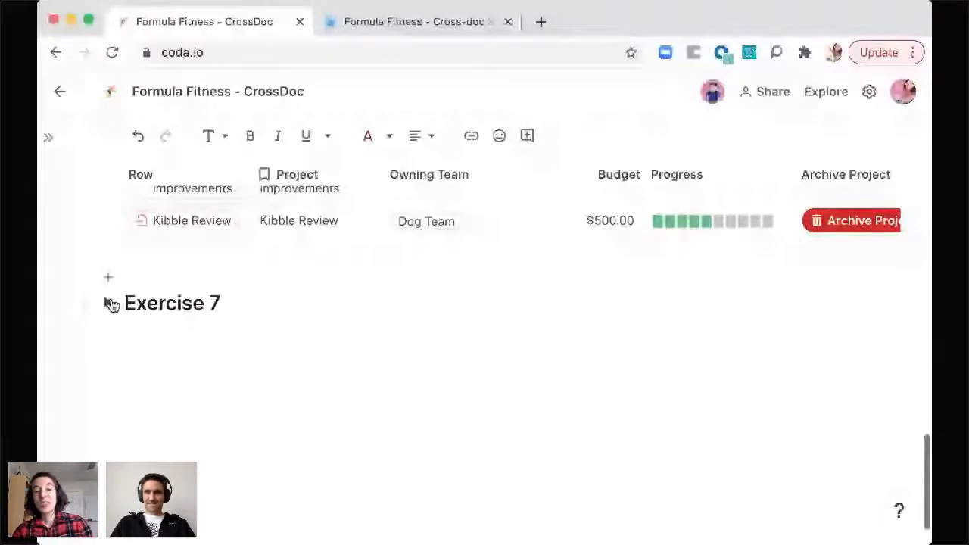
pyautogui.click(112, 305)
pyautogui.scroll(-1, 392, 433)
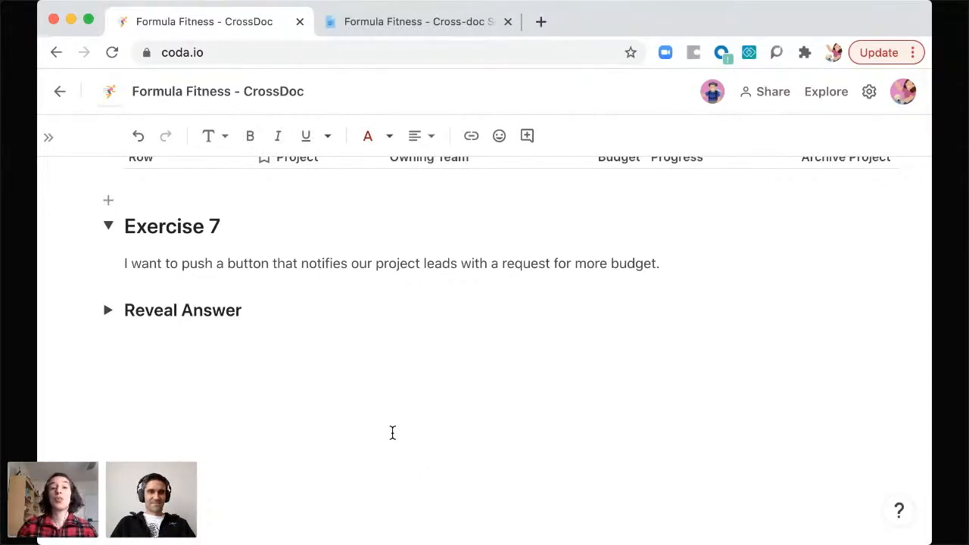
# Switch to the source doc and inspect the Notify for Budget column's button options in the Projects table, closing them unchanged.
pyautogui.click(430, 26)
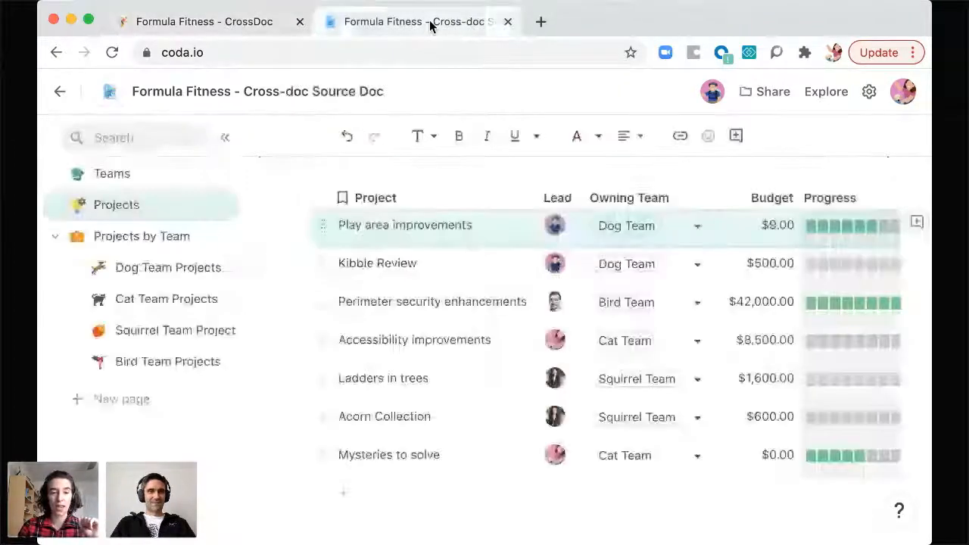
pyautogui.hscroll(5, 444, 277)
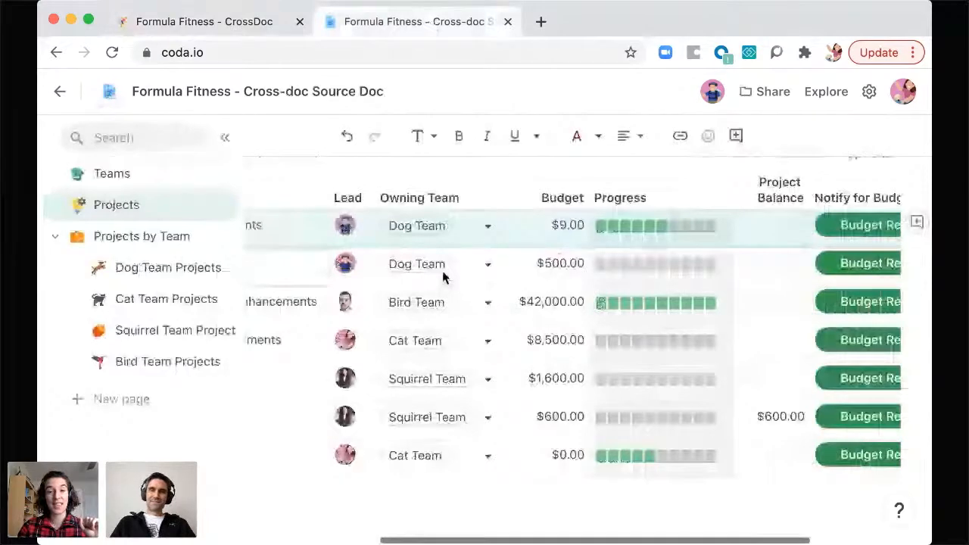
pyautogui.hscroll(3, 744, 239)
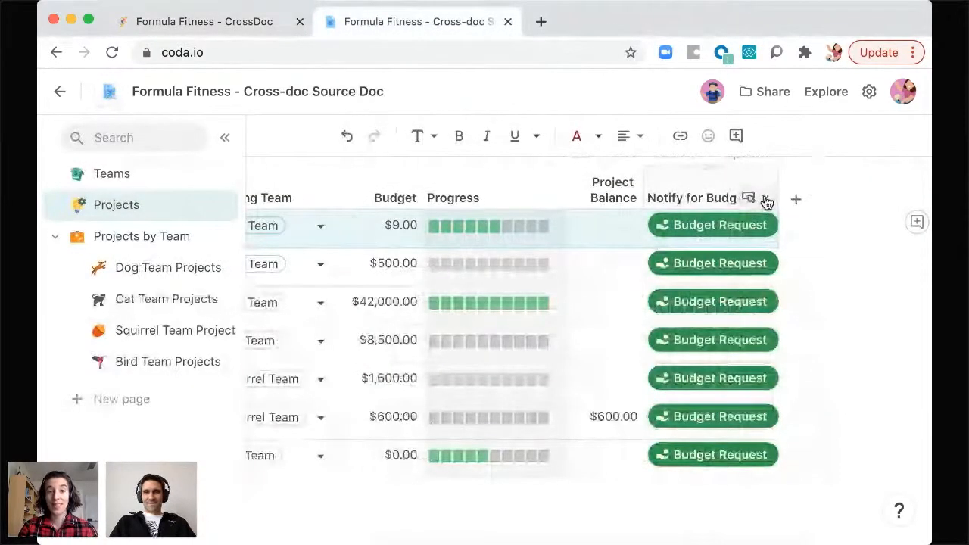
pyautogui.click(766, 199)
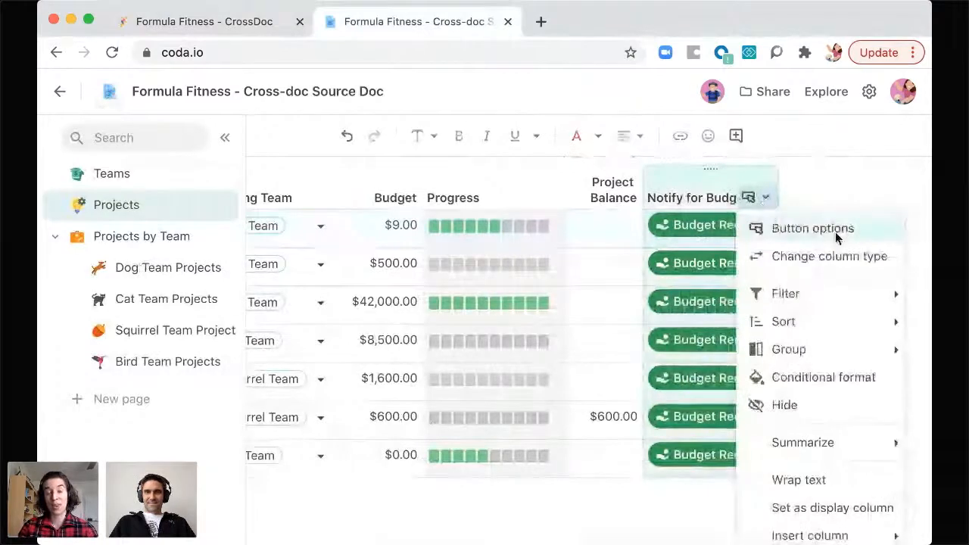
pyautogui.click(835, 231)
pyautogui.scroll(-3, 597, 442)
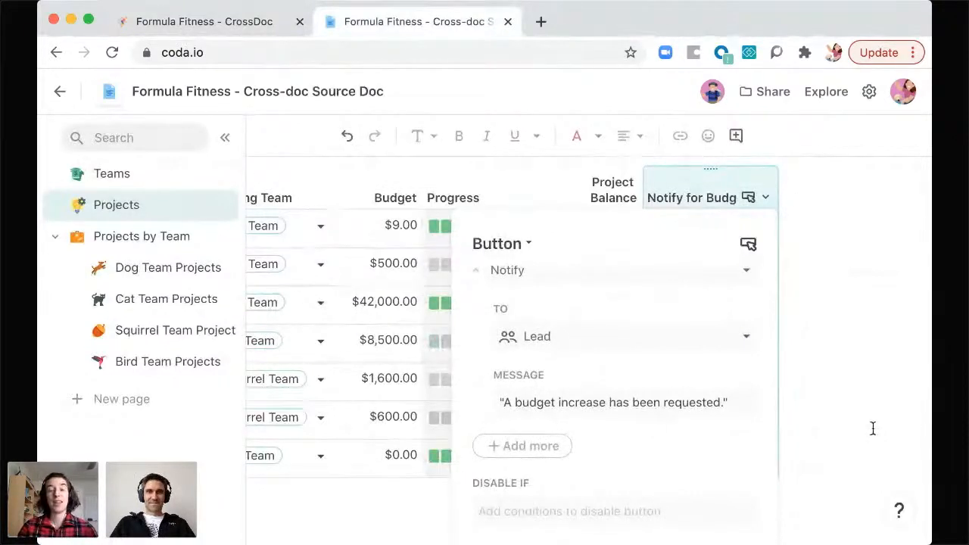
pyautogui.click(853, 311)
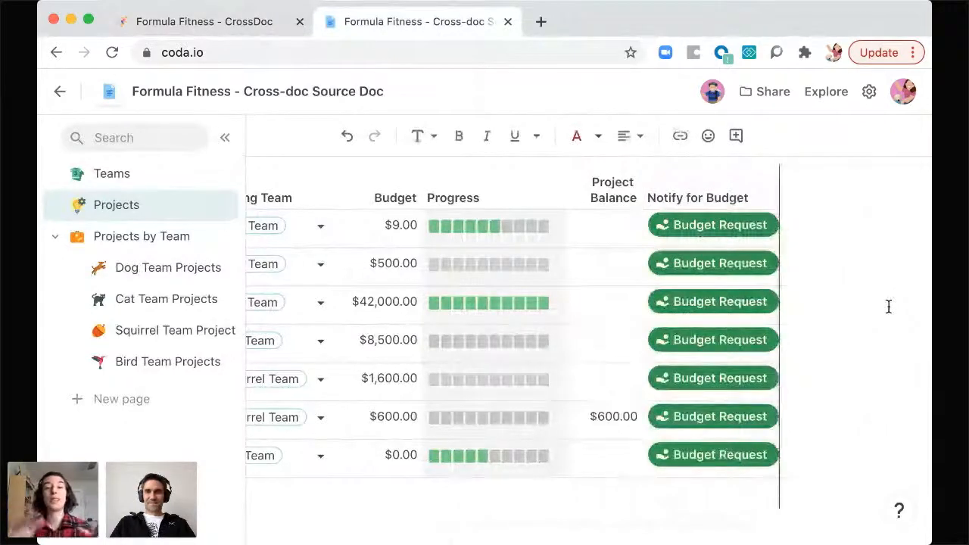
# Return to the CrossDoc doc and reveal Exercise 7's answer table with its Request more budget column.
pyautogui.click(232, 21)
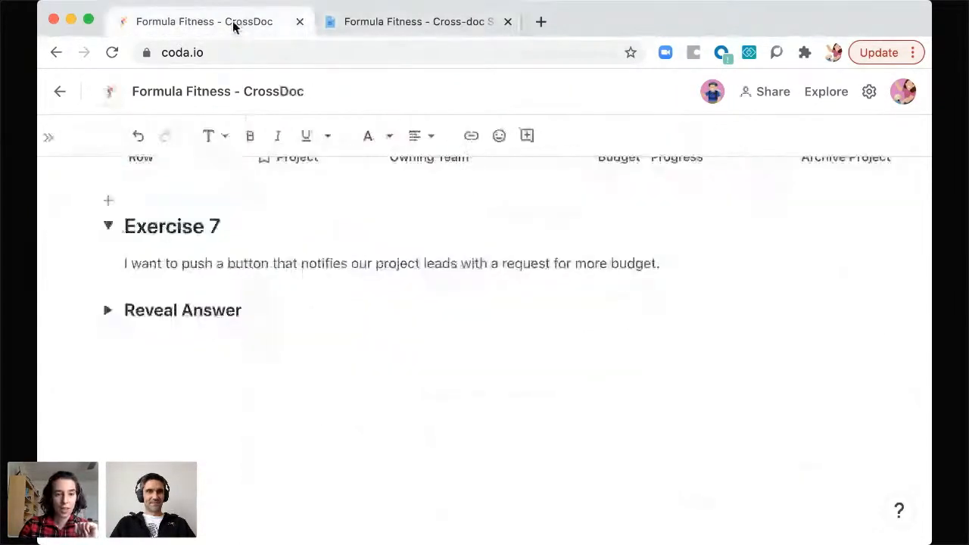
pyautogui.click(108, 310)
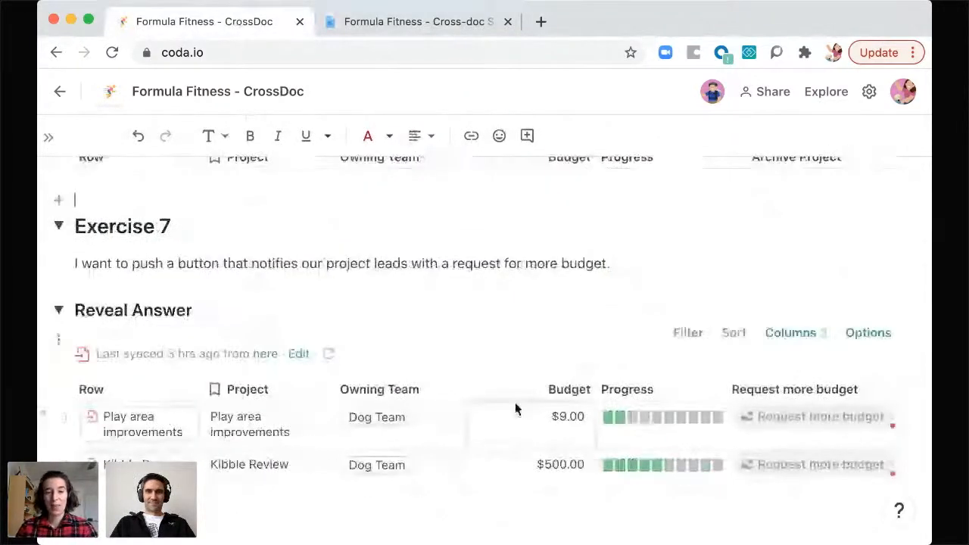
pyautogui.hscroll(5, 515, 409)
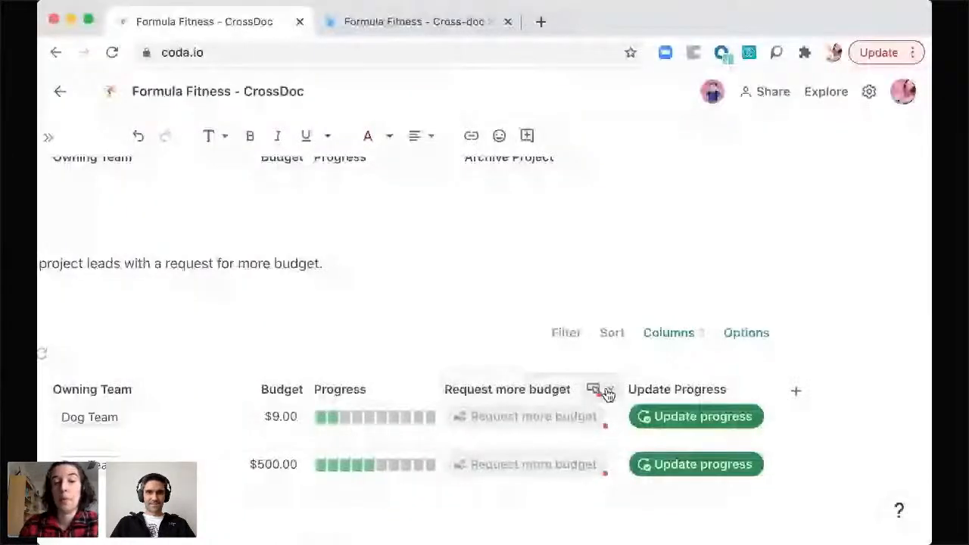
# Open the button options of the Request more budget column and review its Cross-doc Push button settings.
pyautogui.click(609, 394)
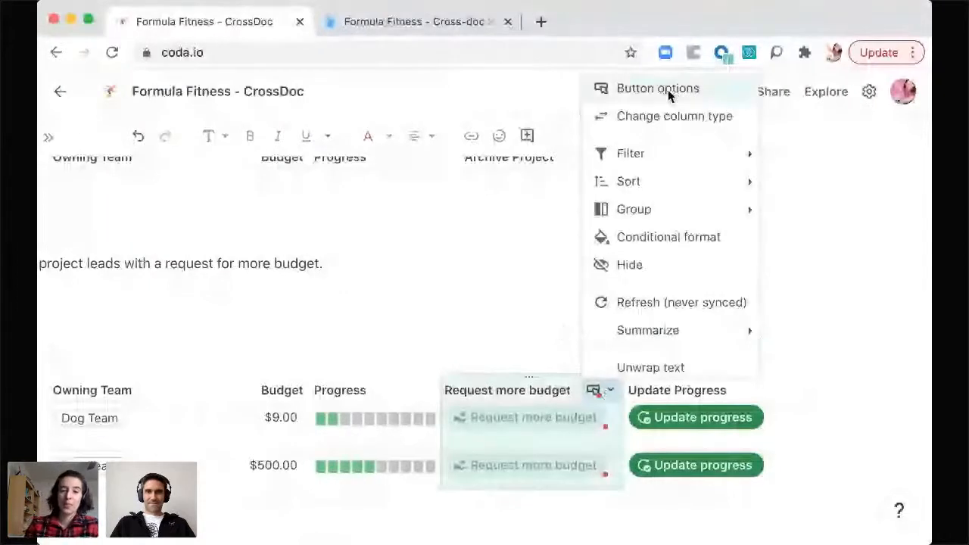
pyautogui.click(668, 90)
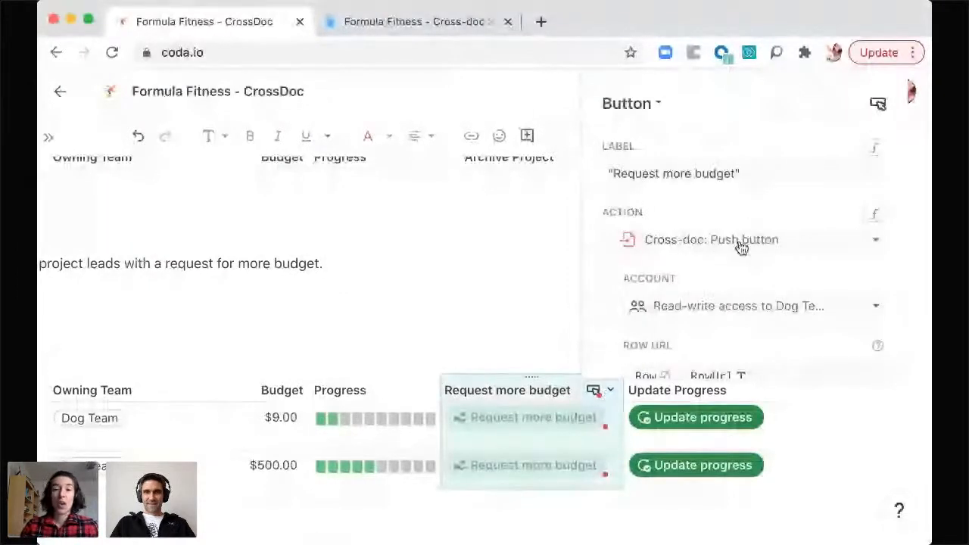
pyautogui.scroll(-1, 790, 248)
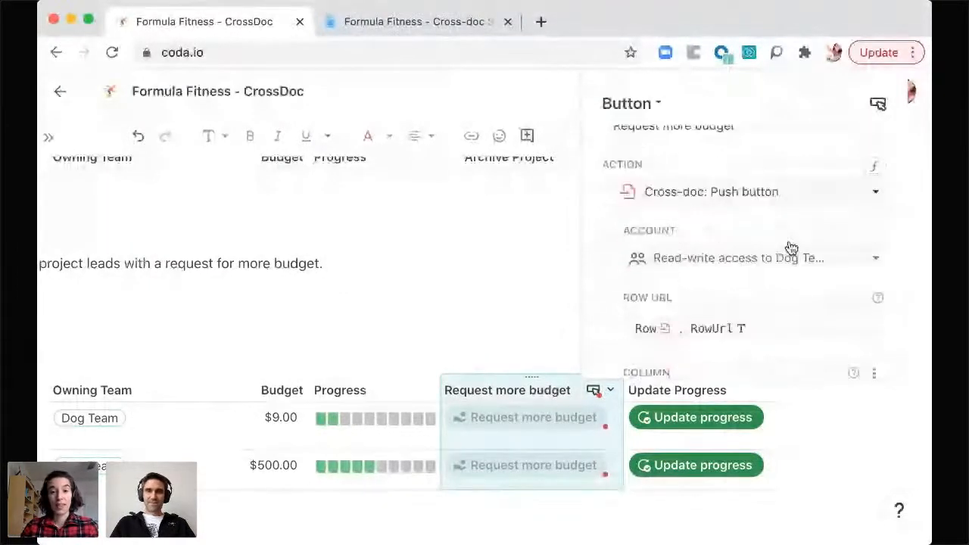
pyautogui.scroll(-1, 791, 248)
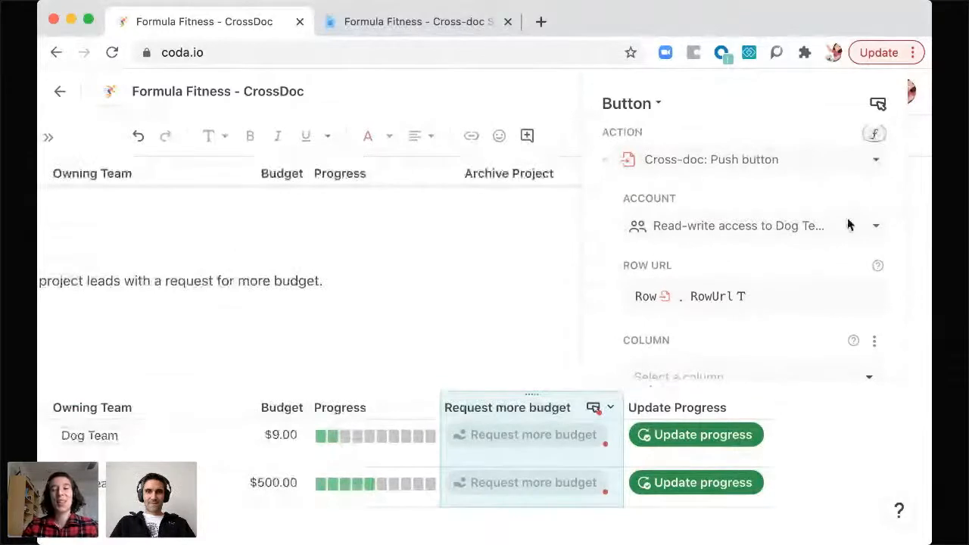
# Inspect the Request more budget action as a Crossdoc::PushButton formula and switch back to the guided action settings.
pyautogui.click(875, 134)
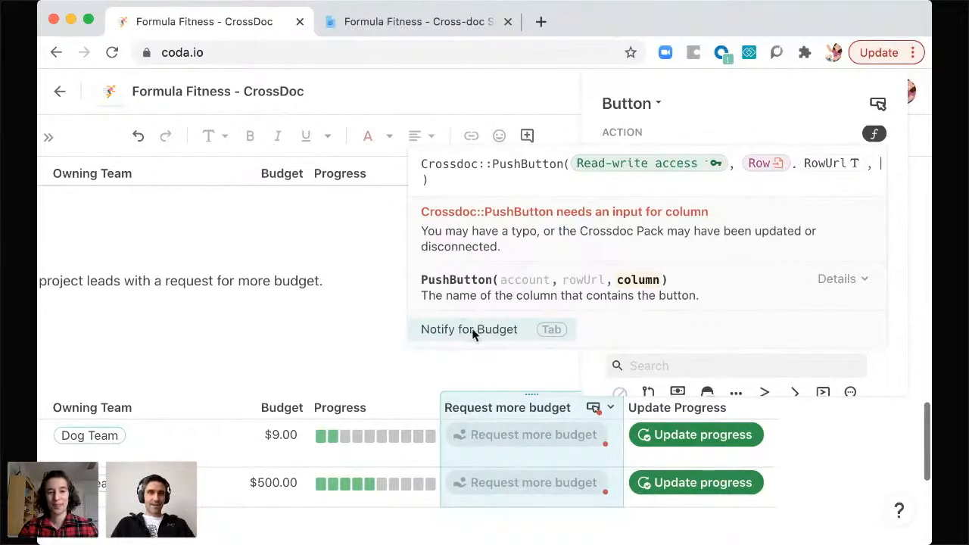
pyautogui.click(825, 117)
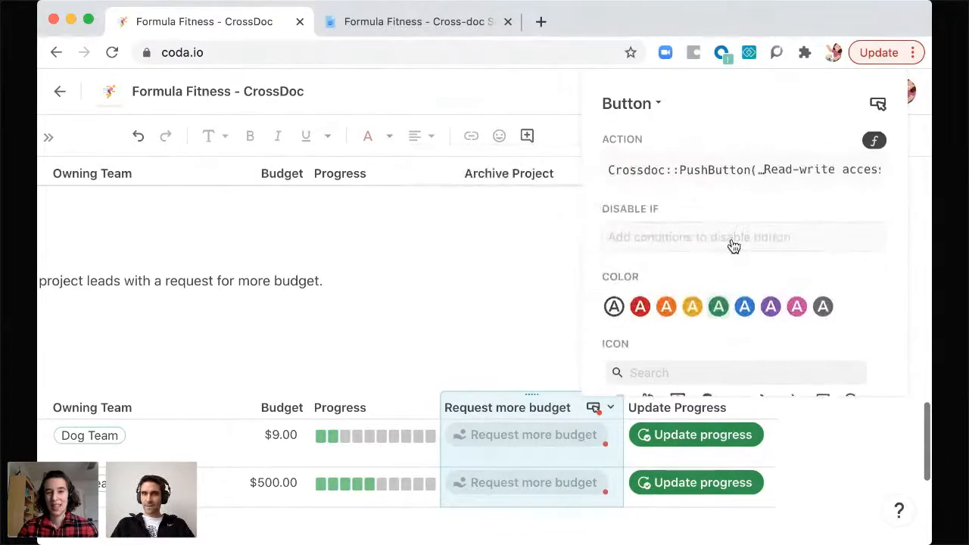
pyautogui.scroll(2, 758, 227)
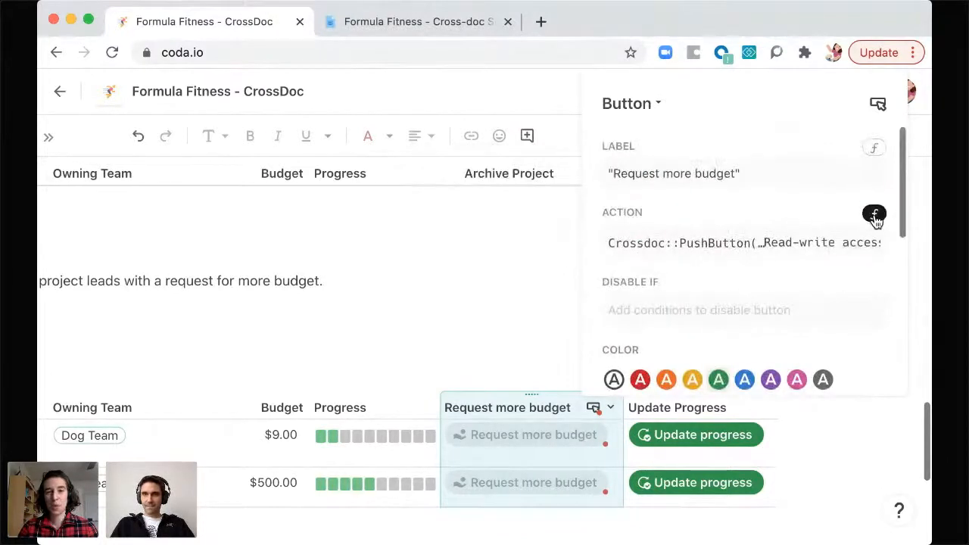
pyautogui.click(875, 215)
# Set the column pushed by the Request more budget button to Notify for Budget.
pyautogui.scroll(-3, 736, 284)
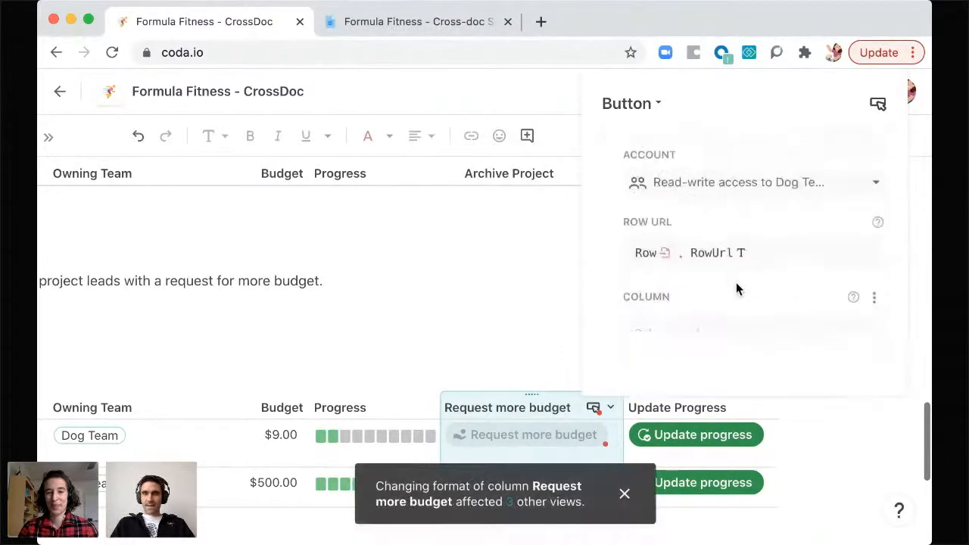
pyautogui.scroll(-1, 716, 318)
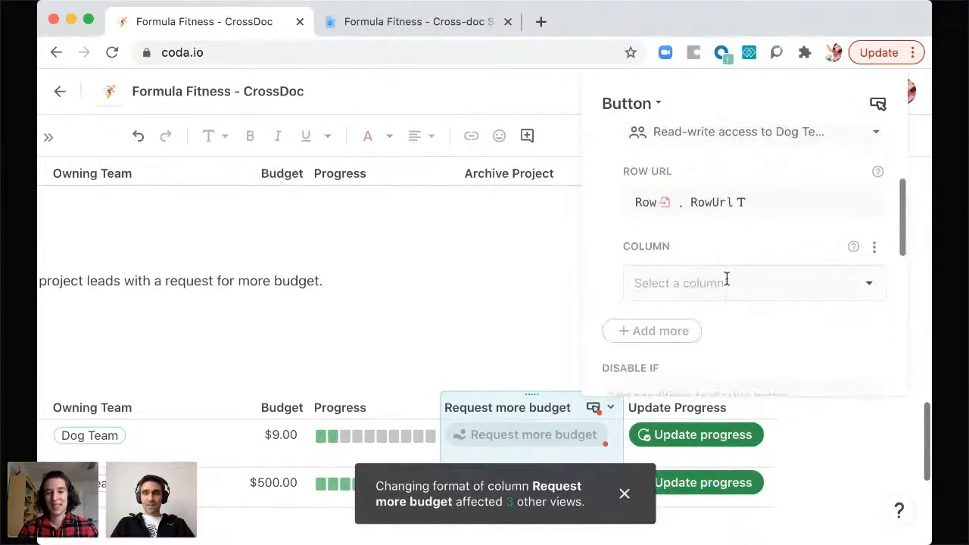
pyautogui.click(726, 281)
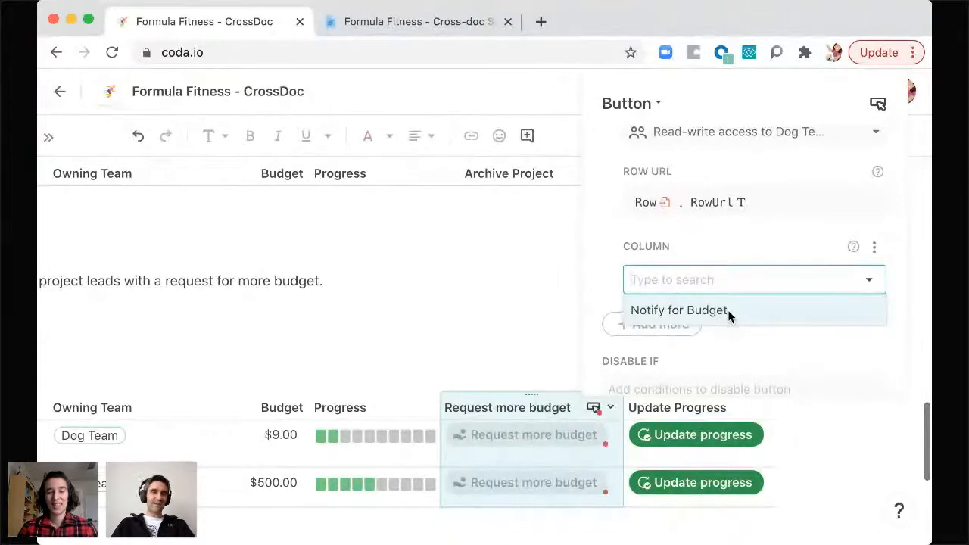
pyautogui.click(727, 310)
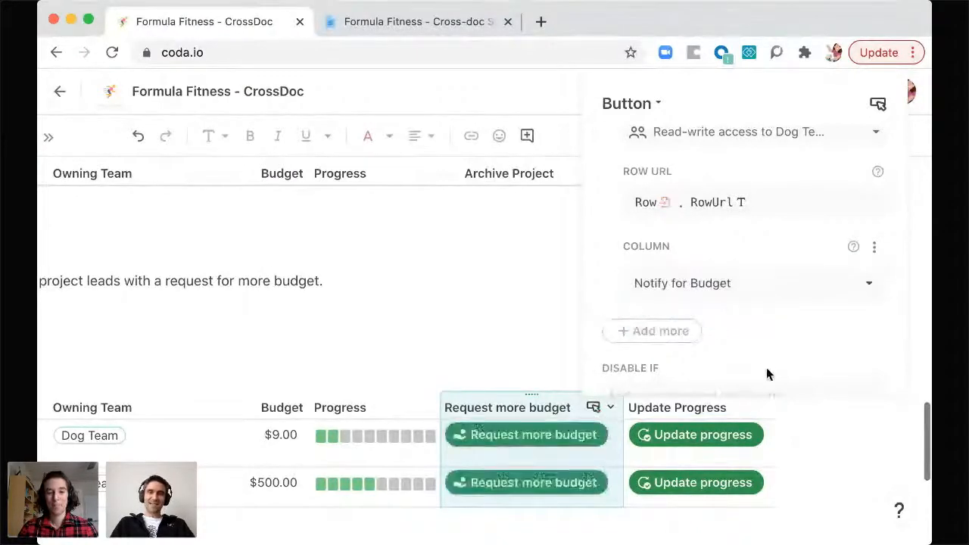
pyautogui.scroll(-3, 765, 354)
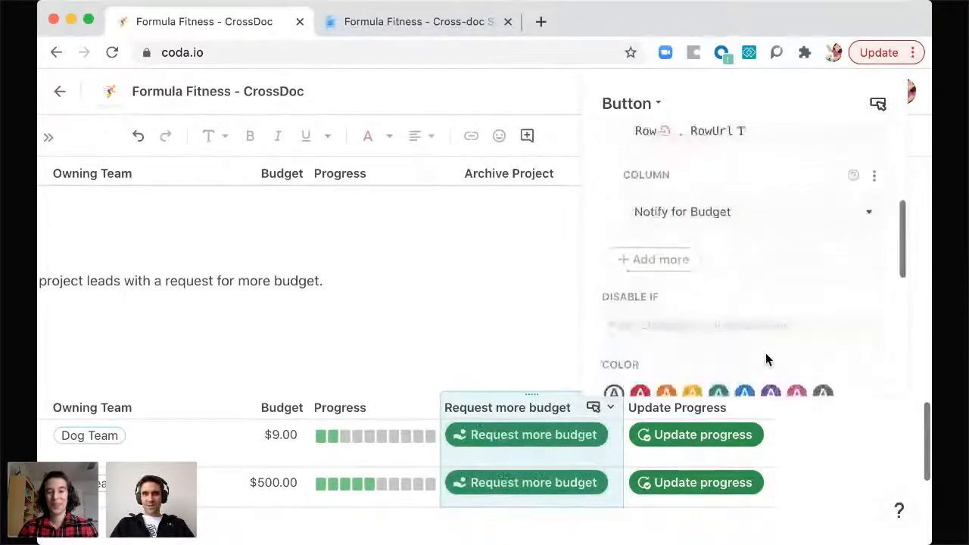
# Color the Request more budget button purple and push it for the Play area improvements row.
pyautogui.scroll(-2, 766, 353)
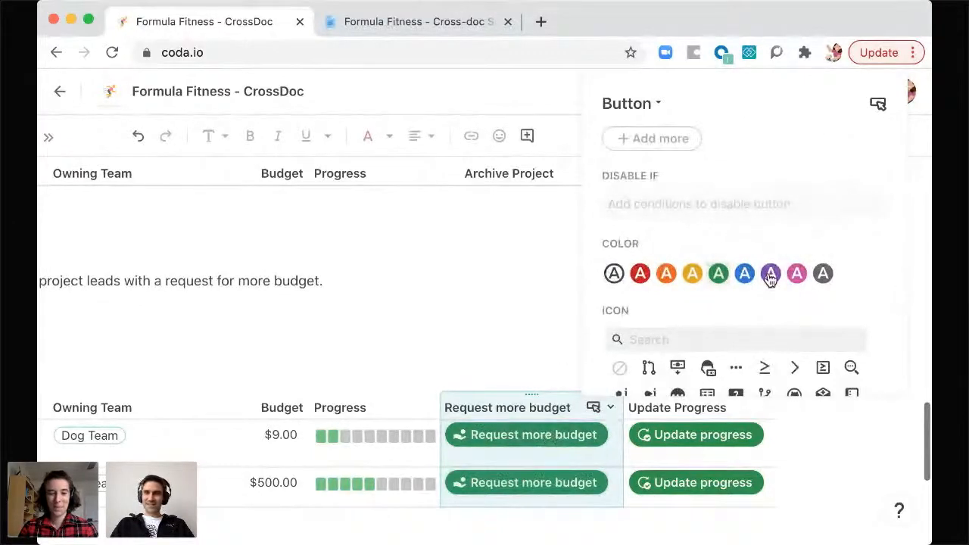
pyautogui.click(471, 330)
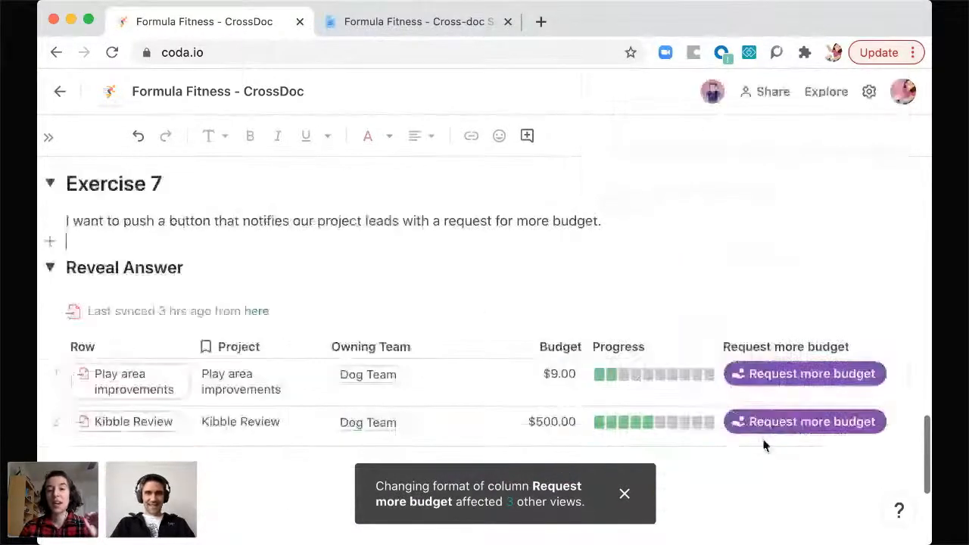
pyautogui.hscroll(2, 764, 455)
pyautogui.hscroll(3, 760, 469)
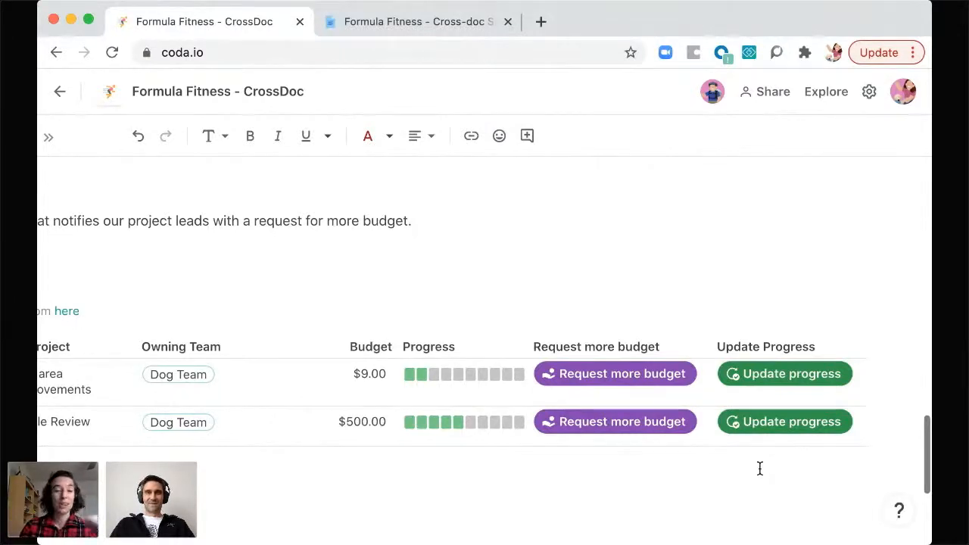
pyautogui.click(664, 376)
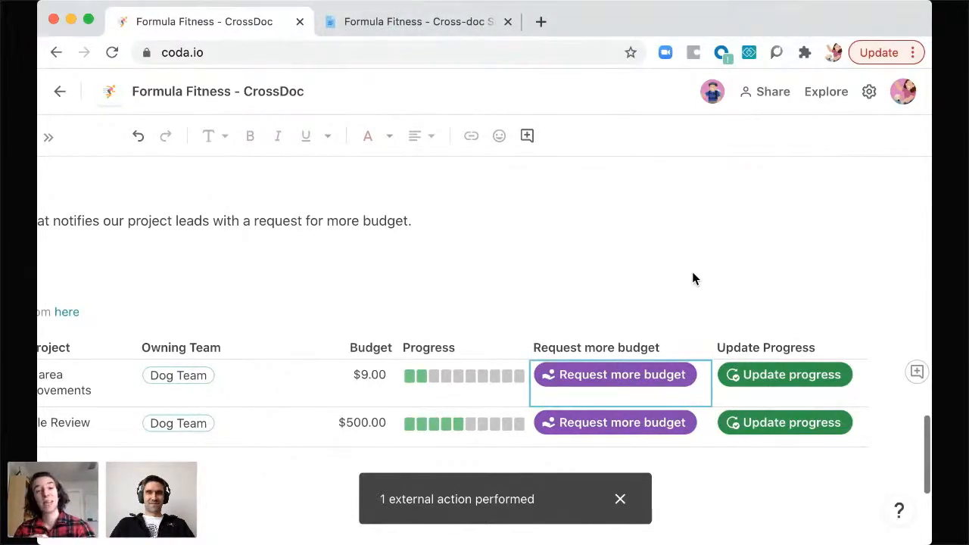
# Inspect the Crossdoc::PushButton formula behind the Request more budget button's action and return to Exercise 6's answer table.
pyautogui.hscroll(-5, 535, 258)
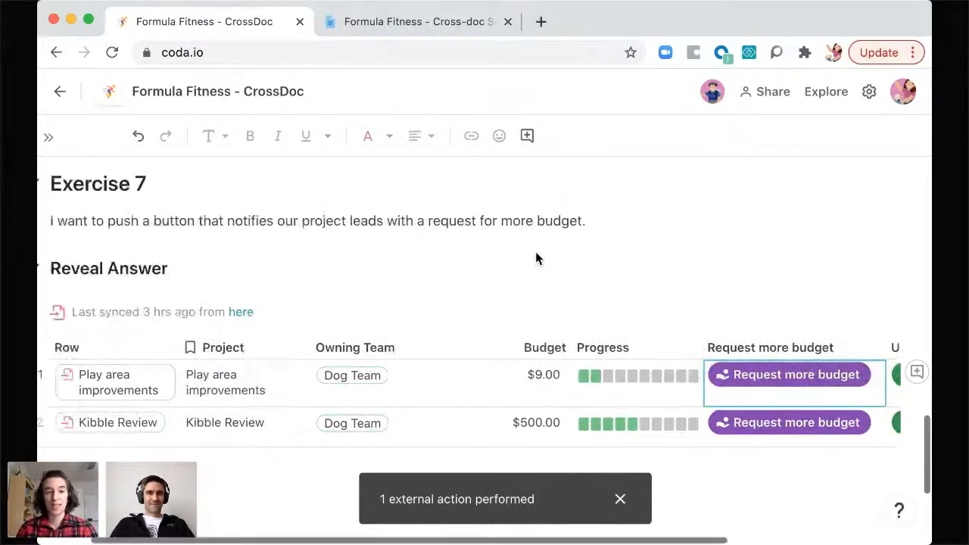
pyautogui.hscroll(-2, 535, 258)
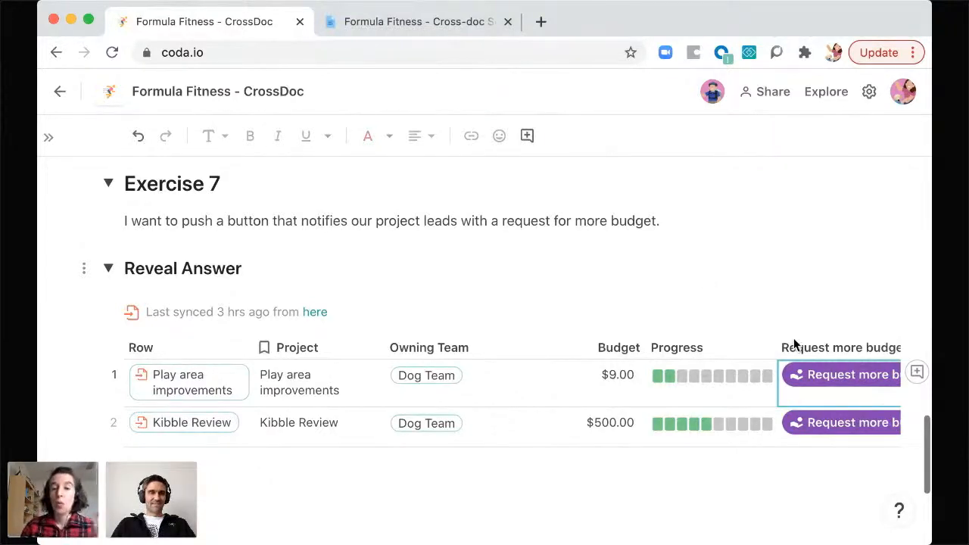
pyautogui.hscroll(5, 793, 345)
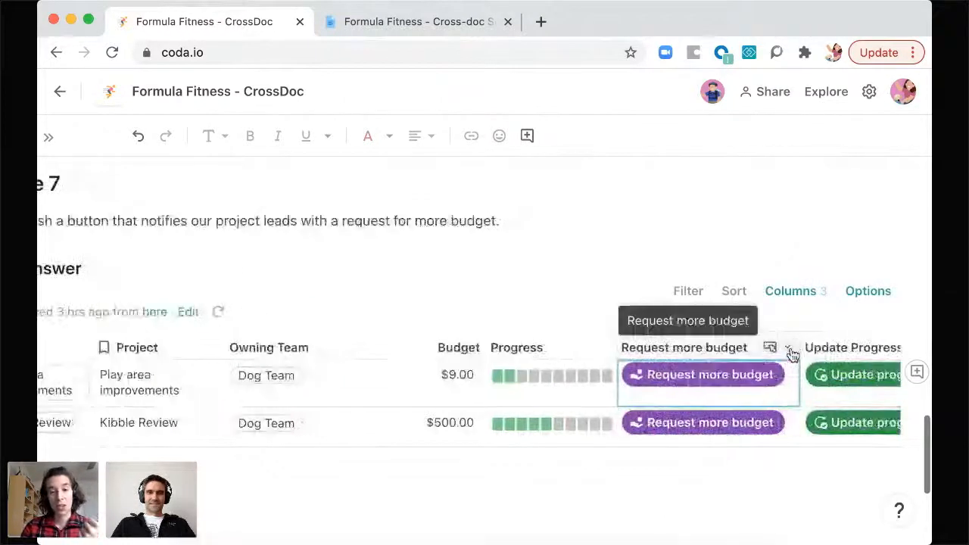
pyautogui.click(787, 347)
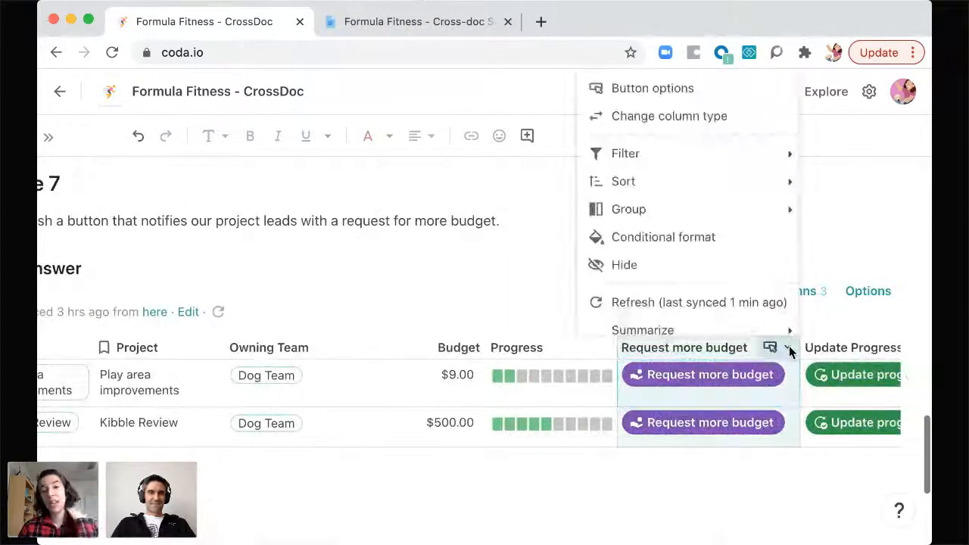
pyautogui.click(628, 90)
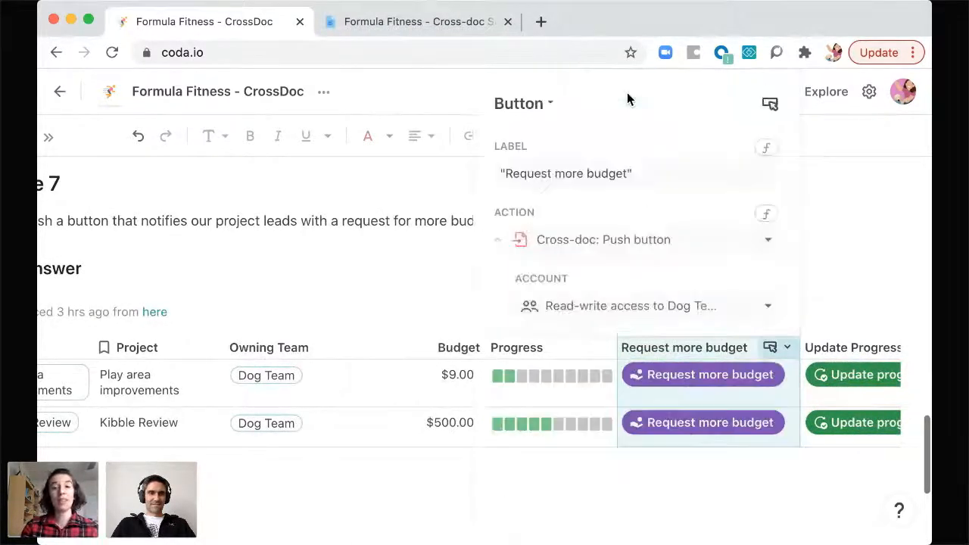
pyautogui.click(767, 217)
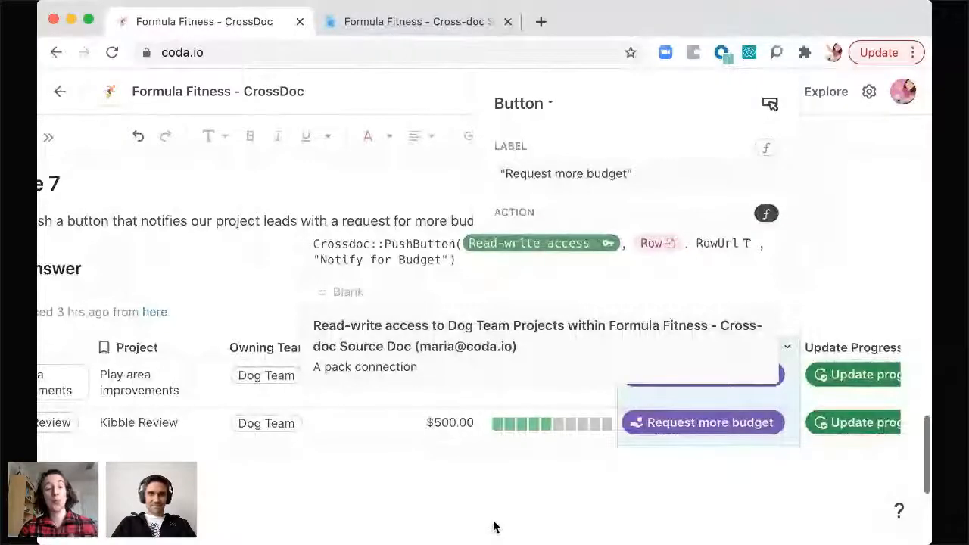
pyautogui.click(493, 519)
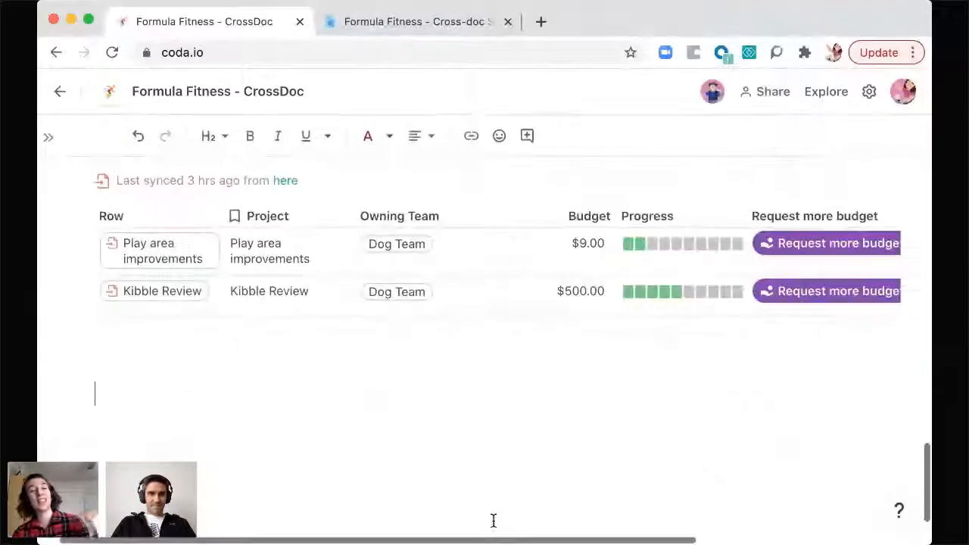
pyautogui.scroll(6, 490, 401)
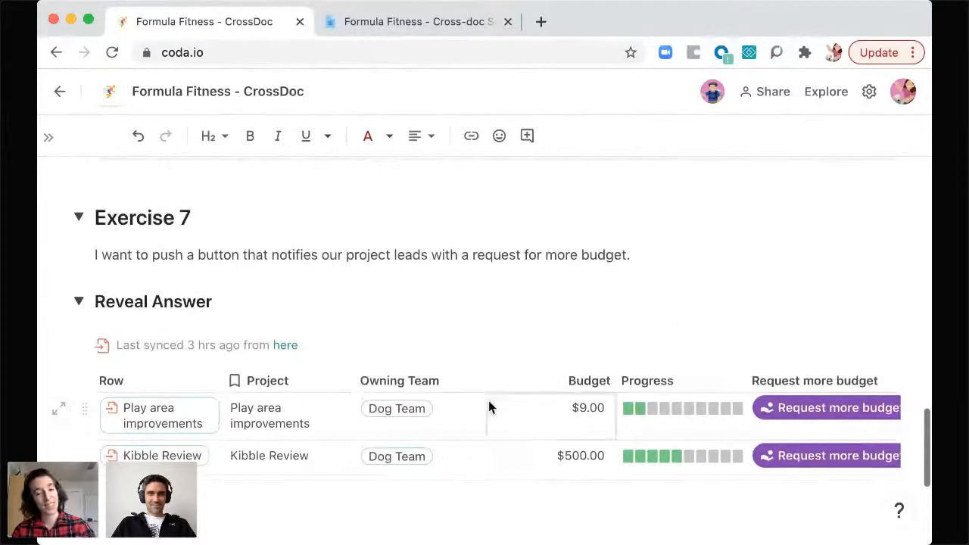
pyautogui.scroll(1, 489, 408)
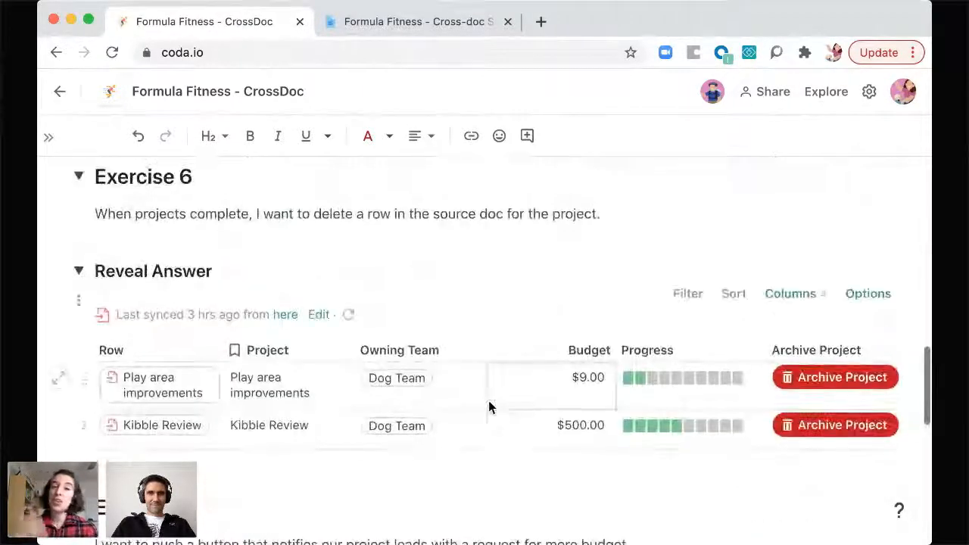